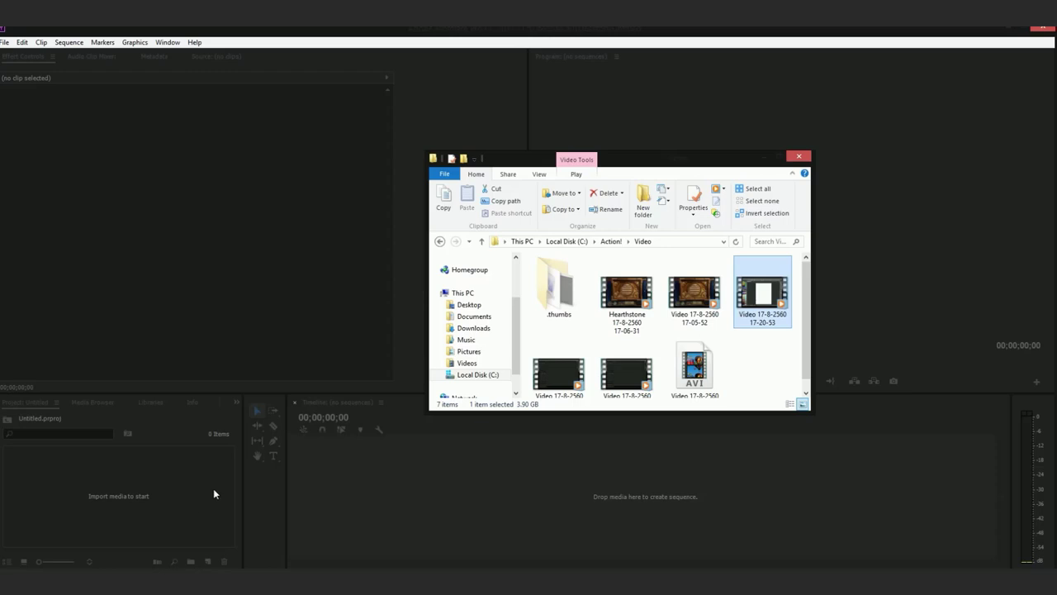
Switch to the Chrome browser, load youtube.com, and widen and reposition the browser window.
{"action": "left_click_drag", "start_coordinate": [672, 157], "coordinate": [752, 150]}
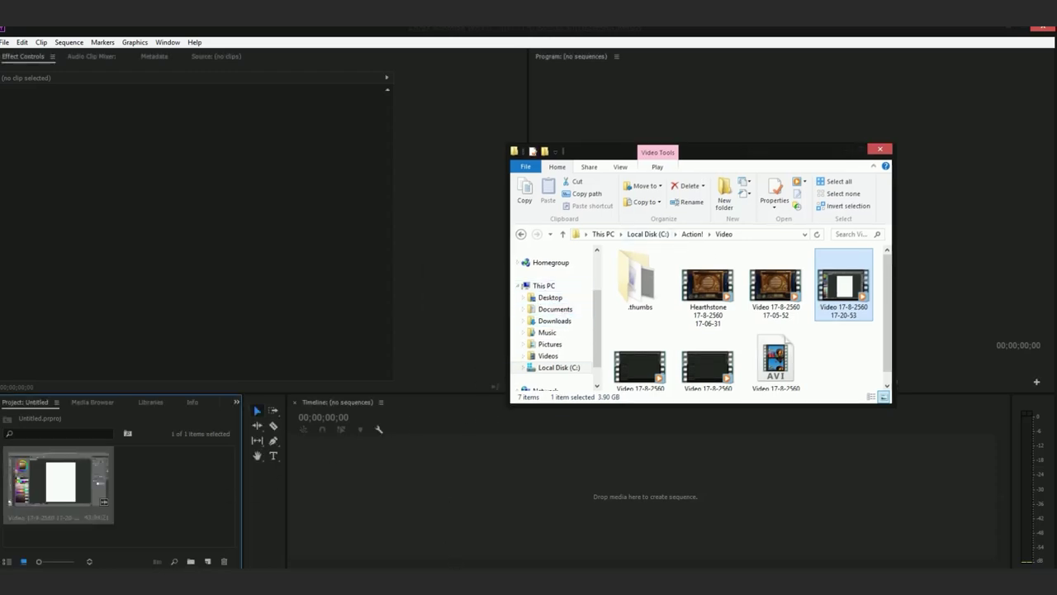
{"action": "left_click", "coordinate": [483, 531]}
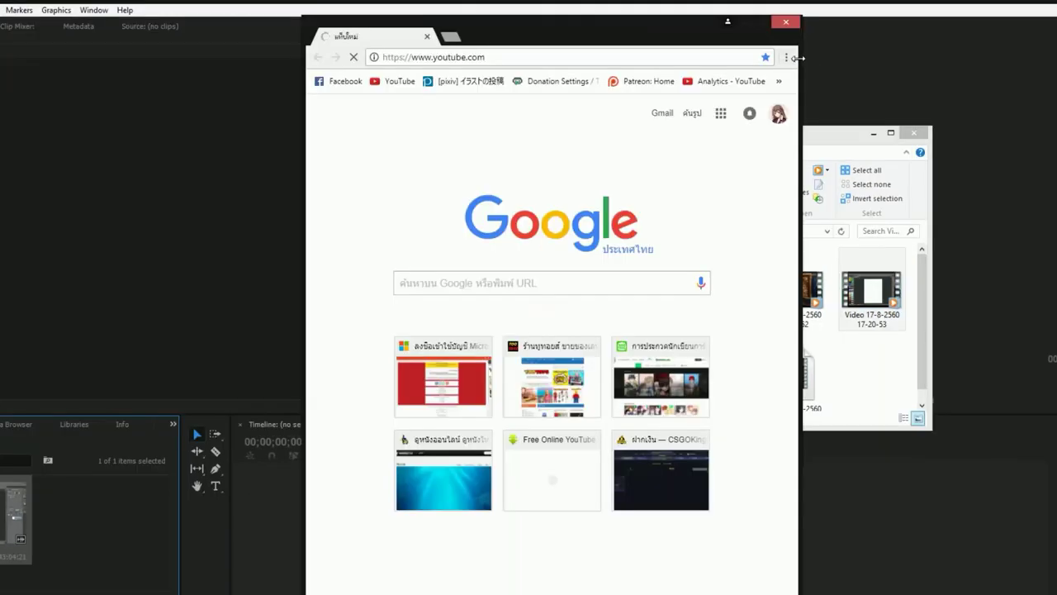
{"action": "left_click_drag", "start_coordinate": [797, 62], "coordinate": [977, 96]}
{"action": "left_click_drag", "start_coordinate": [826, 29], "coordinate": [778, 99]}
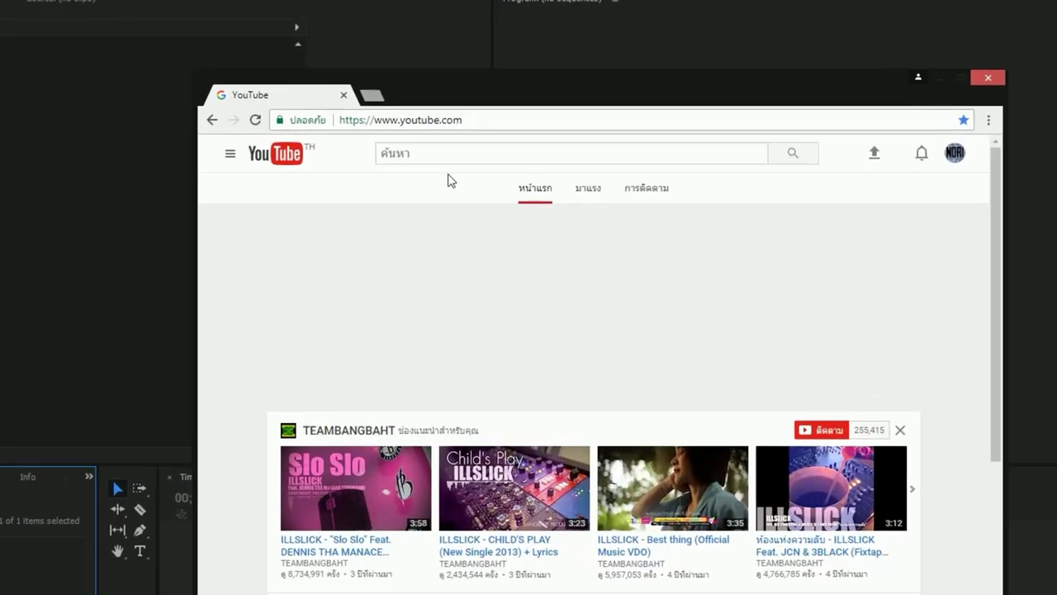
Search YouTube for "ncs" and open the video "Diviners feat. Contacreast - Tropic Love [NCS Release]".
{"action": "left_click", "coordinate": [420, 153]}
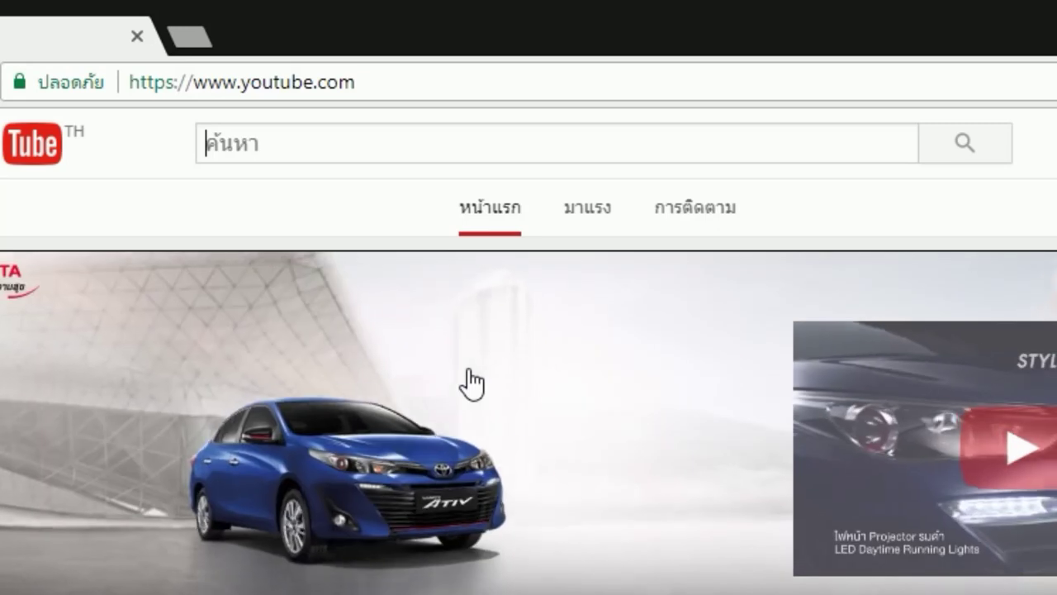
{"action": "type", "text": "แห"}
{"action": "key", "text": "BackSpace"}
{"action": "key", "text": "BackSpace"}
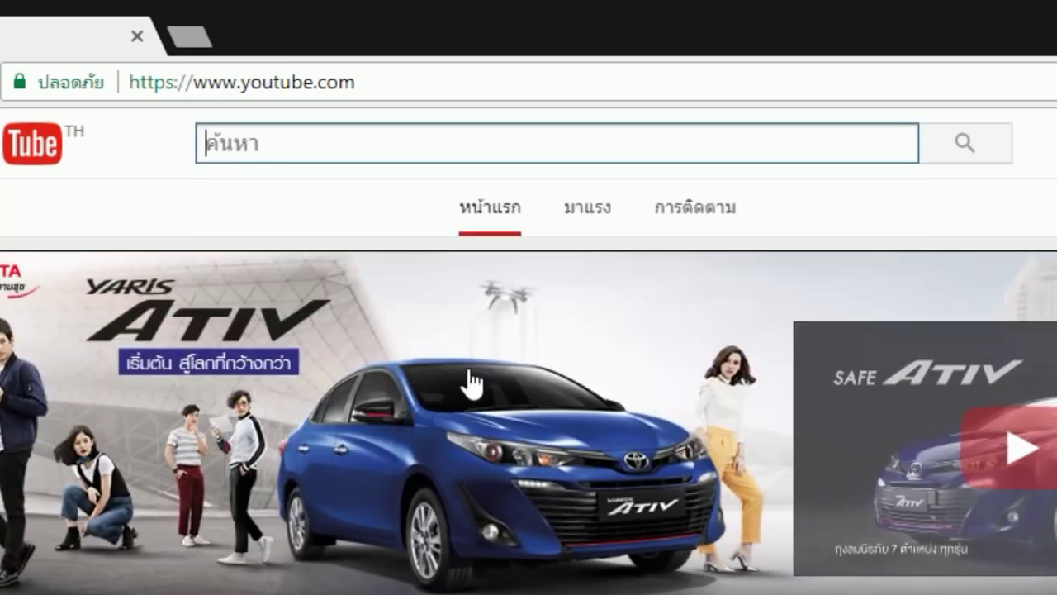
{"action": "type", "text": "ncs"}
{"action": "key", "text": "Return"}
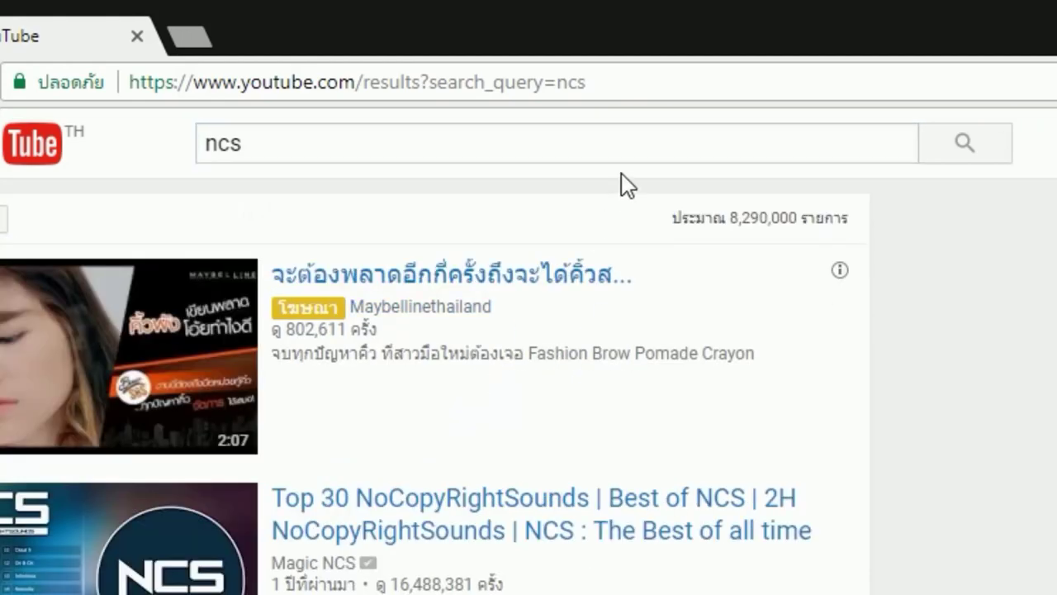
{"action": "scroll", "coordinate": [600, 321], "scroll_direction": "down", "scroll_amount": 5}
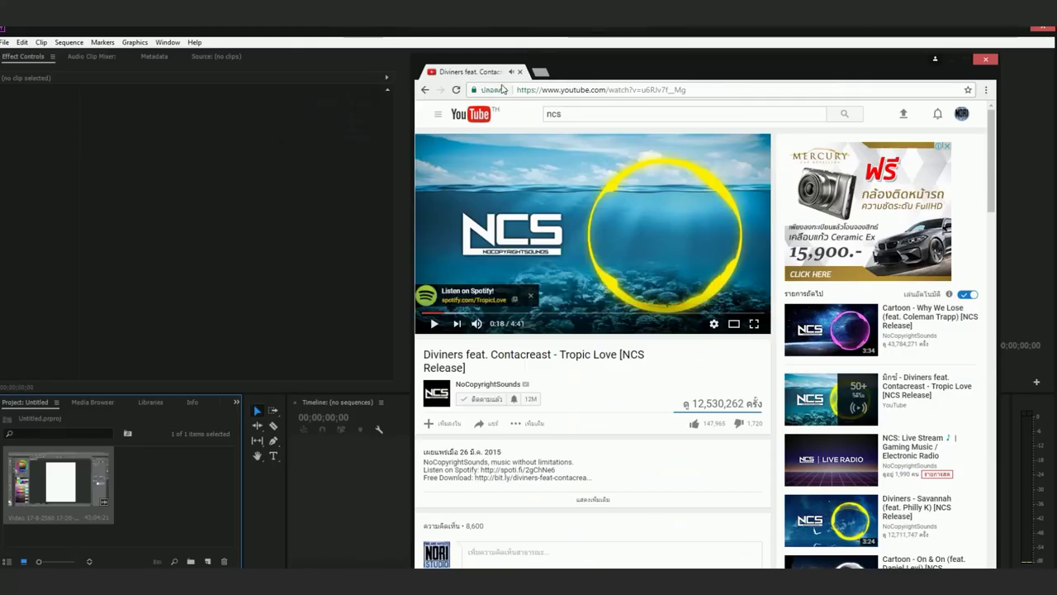
{"action": "left_click_drag", "start_coordinate": [562, 92], "coordinate": [536, 91]}
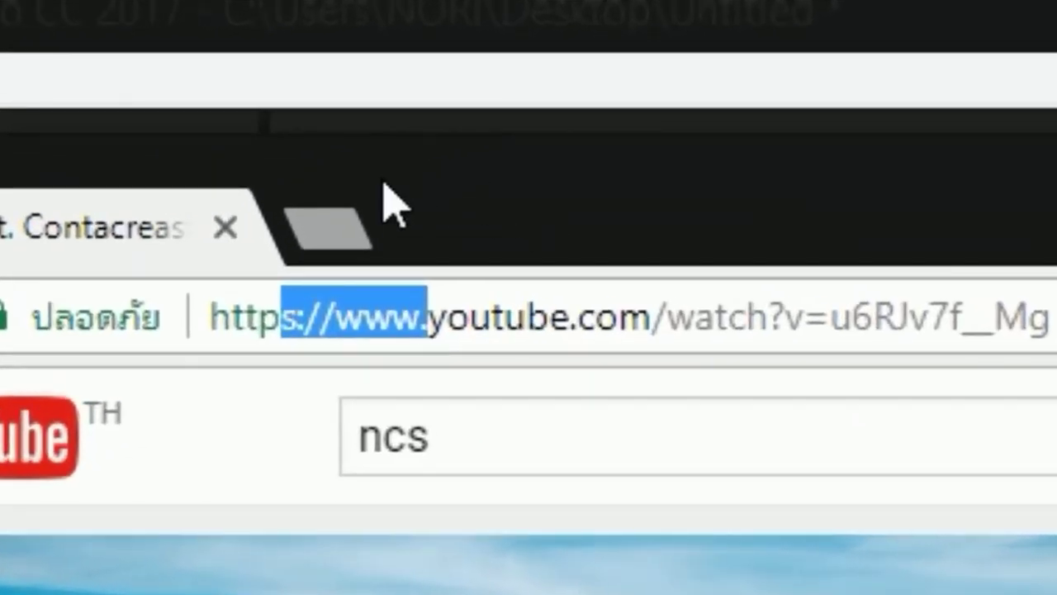
{"action": "left_click_drag", "start_coordinate": [426, 314], "coordinate": [2, 366]}
{"action": "type", "text": "ss"}
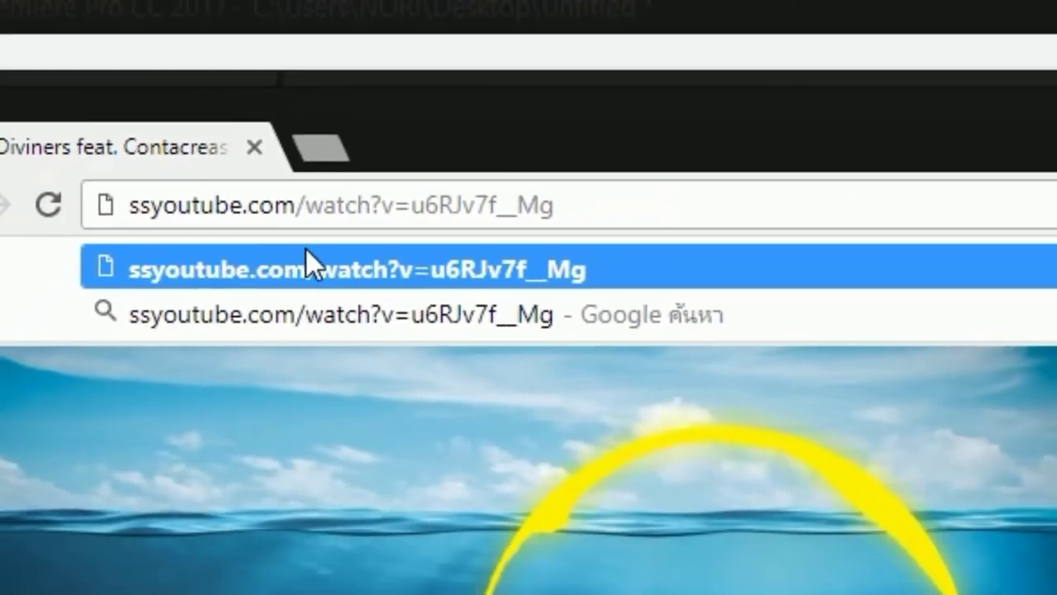
{"action": "key", "text": "Return"}
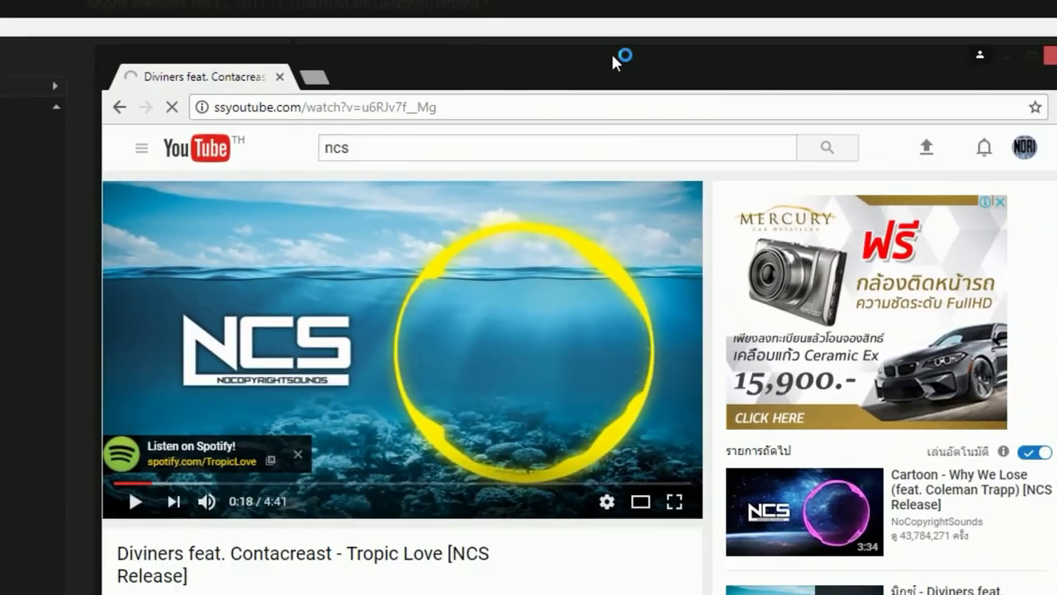
Reposition the browser window and submit the YouTube video link on savefrom.net for downloading.
{"action": "left_click_drag", "start_coordinate": [636, 48], "coordinate": [633, 217]}
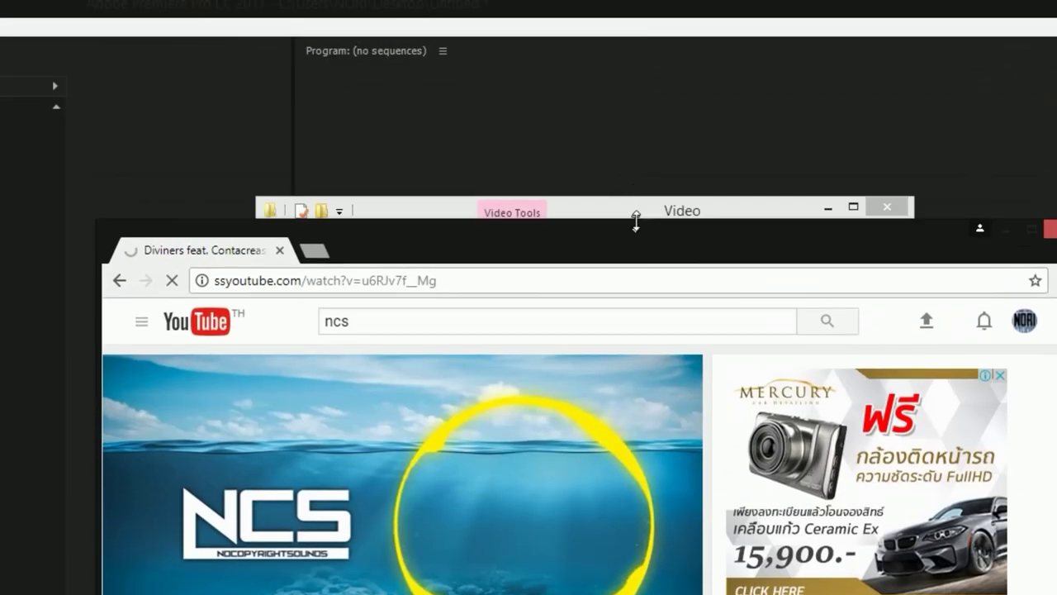
{"action": "left_click_drag", "start_coordinate": [625, 255], "coordinate": [496, 111]}
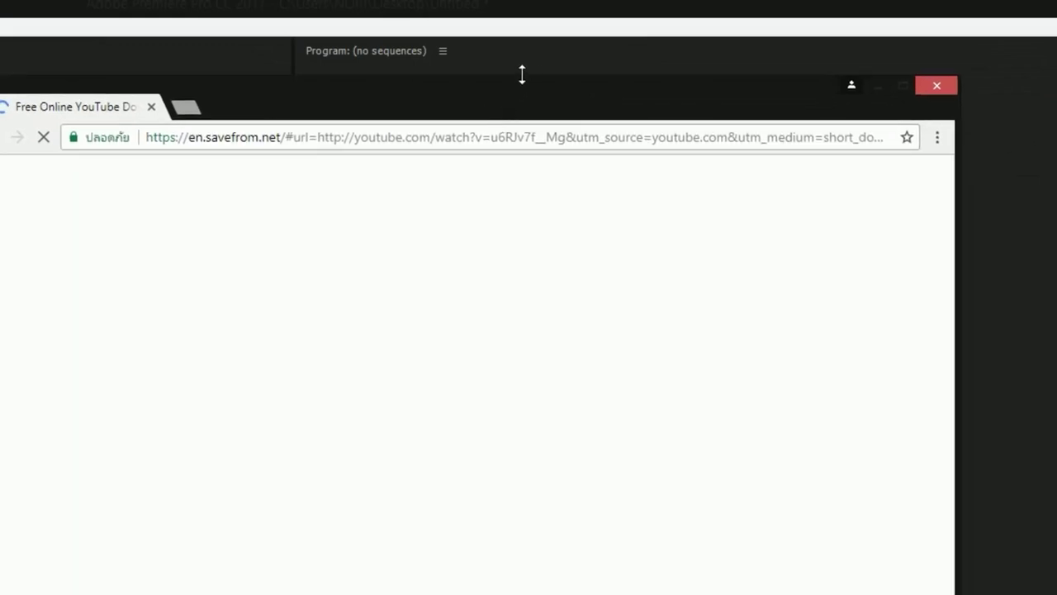
{"action": "left_click_drag", "start_coordinate": [521, 76], "coordinate": [496, 240]}
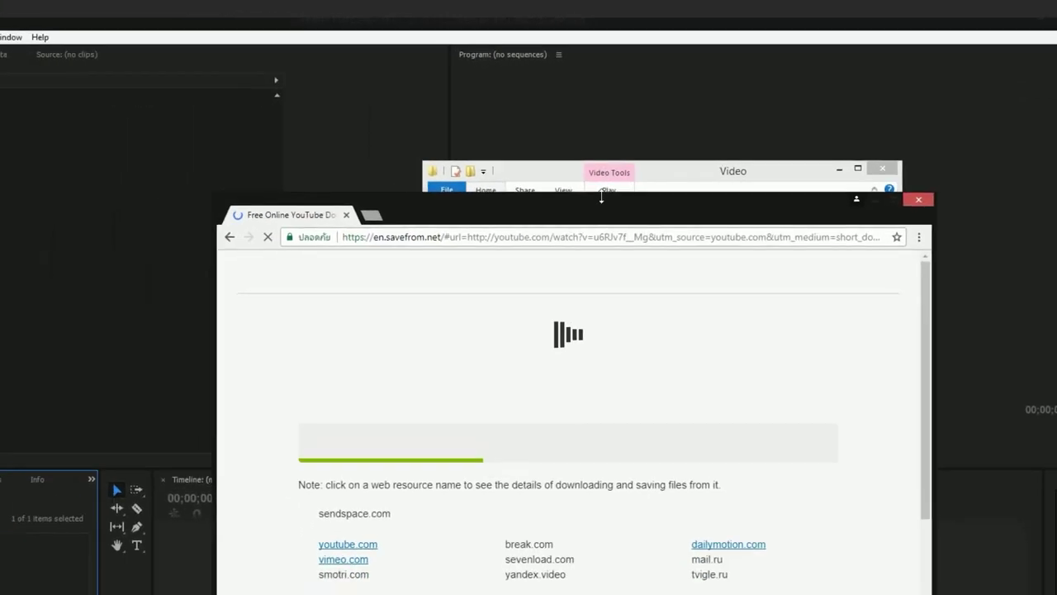
{"action": "left_click_drag", "start_coordinate": [601, 197], "coordinate": [608, 164]}
{"action": "left_click", "coordinate": [530, 358]}
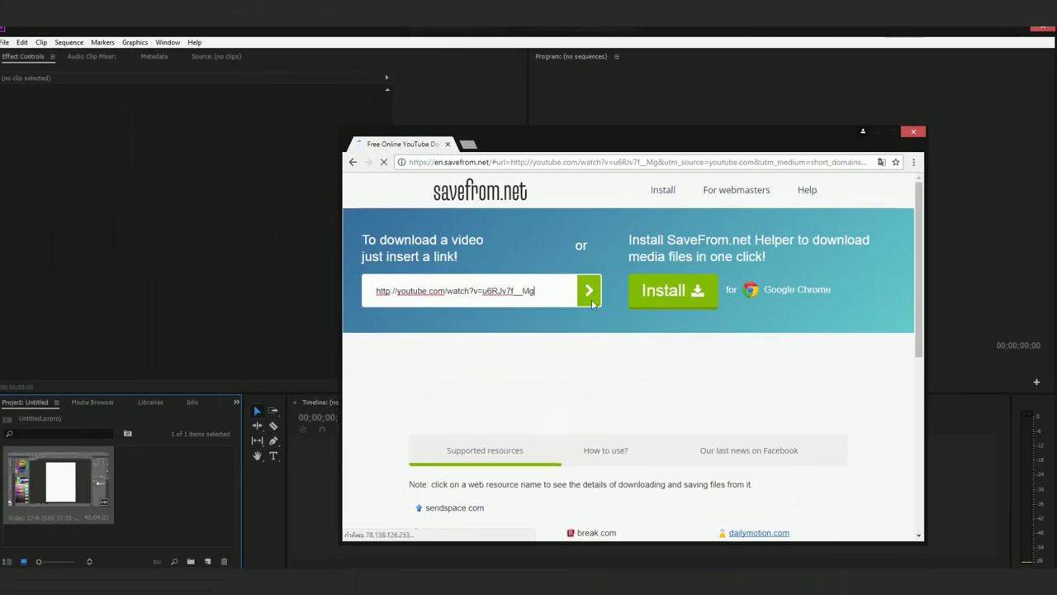
{"action": "left_click", "coordinate": [591, 299]}
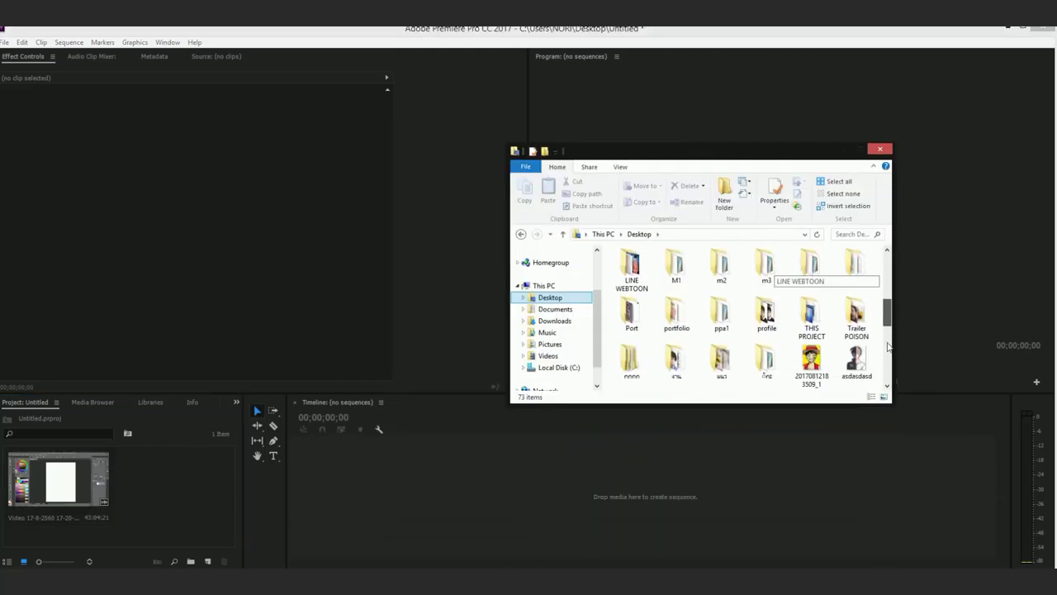
Import the picture kim.png from the Desktop folder into the Premiere Pro project and close the file window.
{"action": "left_click_drag", "start_coordinate": [888, 264], "coordinate": [889, 345]}
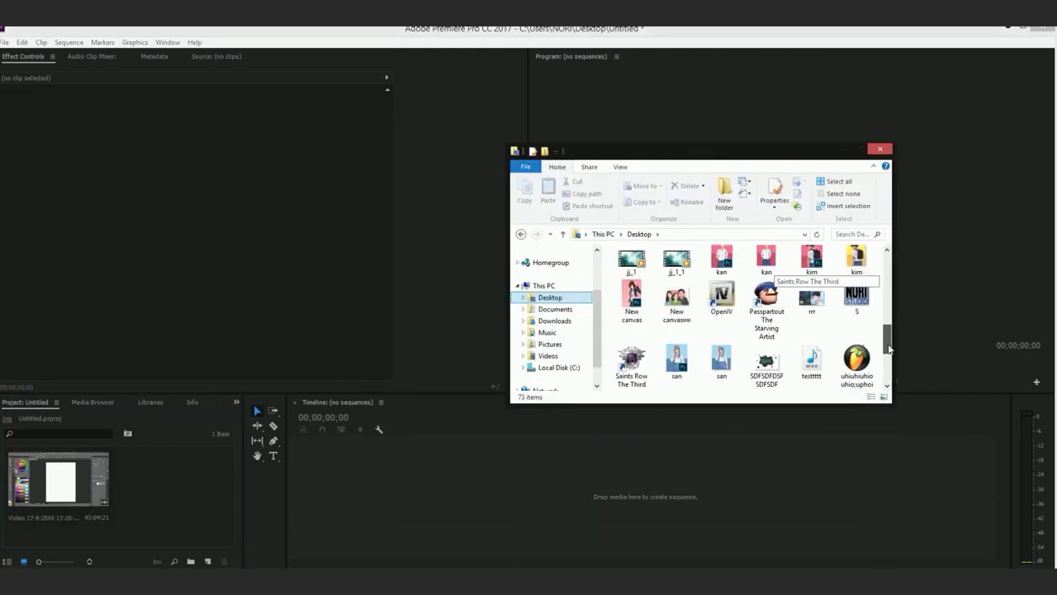
{"action": "left_click", "coordinate": [863, 262]}
{"action": "left_click_drag", "start_coordinate": [869, 265], "coordinate": [161, 512]}
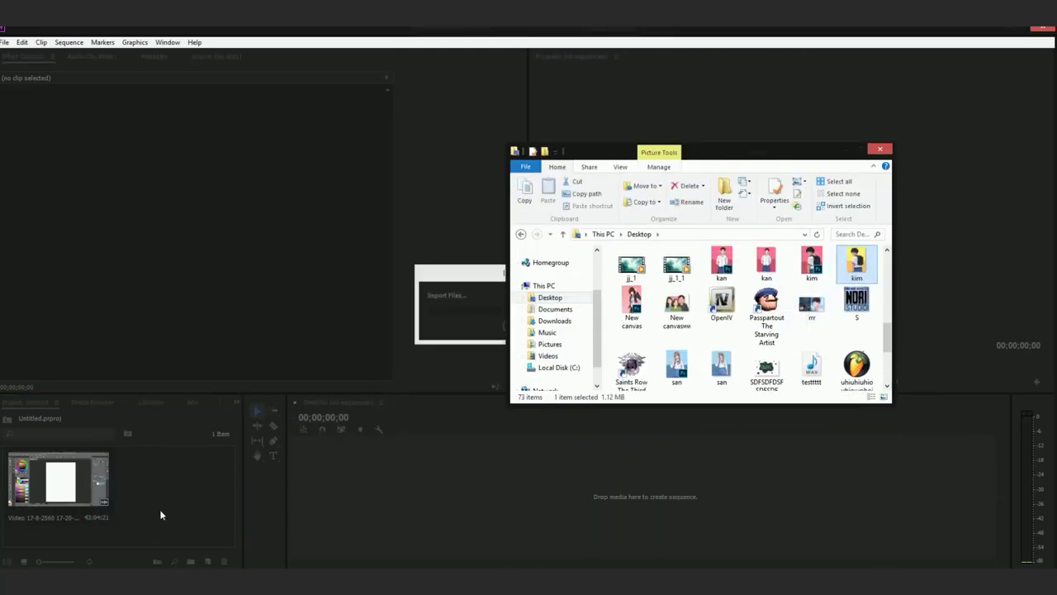
{"action": "left_click", "coordinate": [880, 149]}
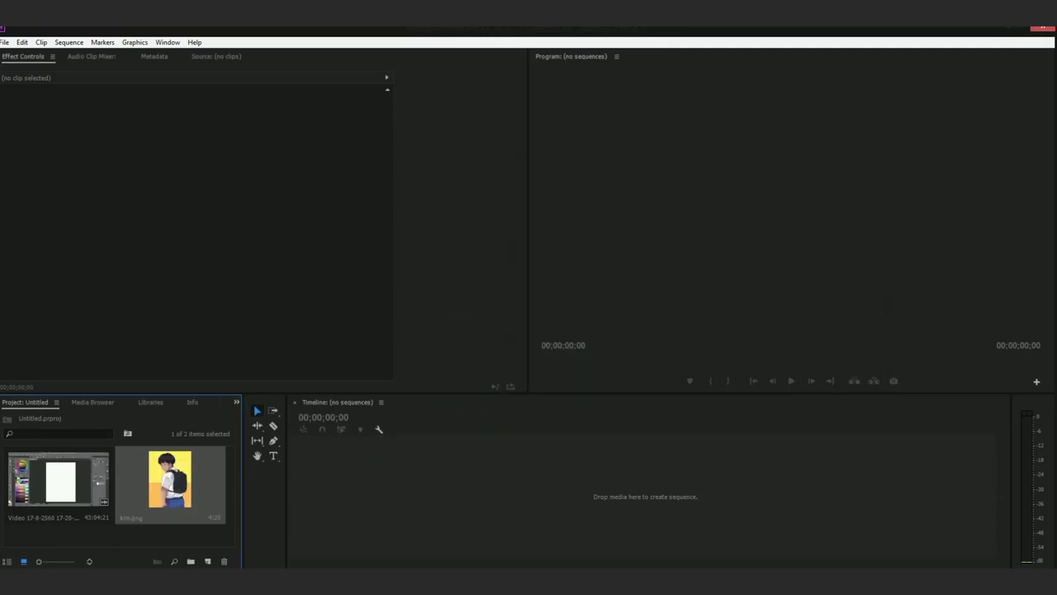
Import jj_1_1.mp4 and the downloaded Diviners music video into the project, and show the Effect Controls.
{"action": "key", "text": "super+e"}
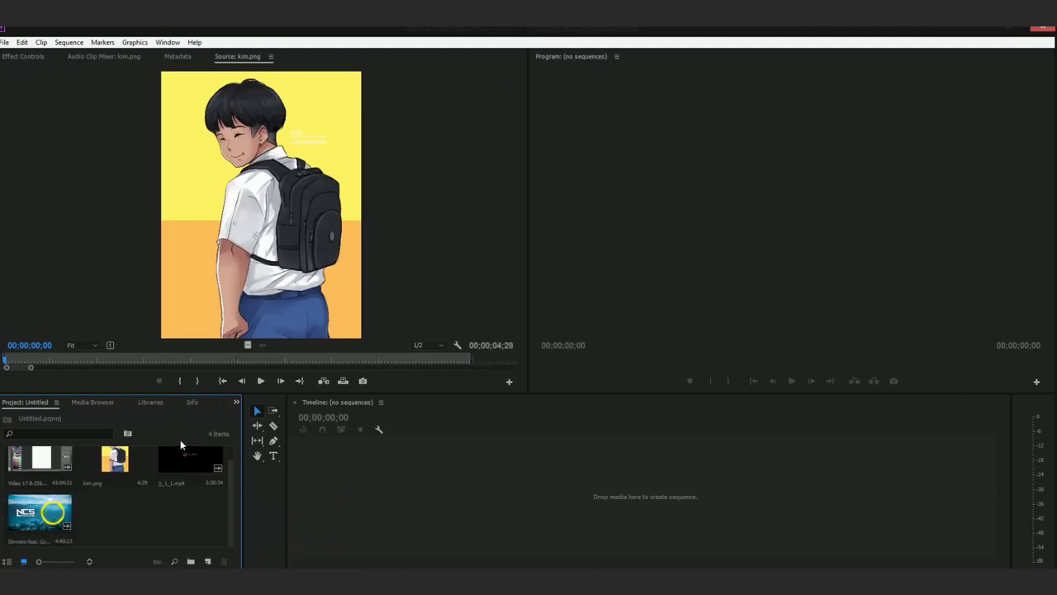
{"action": "left_click", "coordinate": [16, 58]}
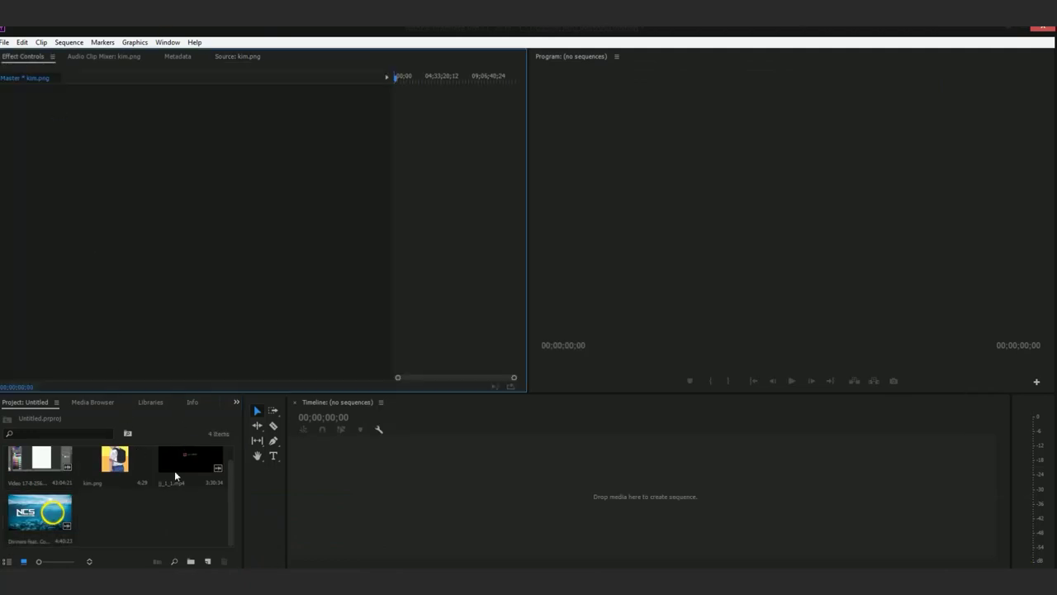
{"action": "left_click", "coordinate": [473, 451]}
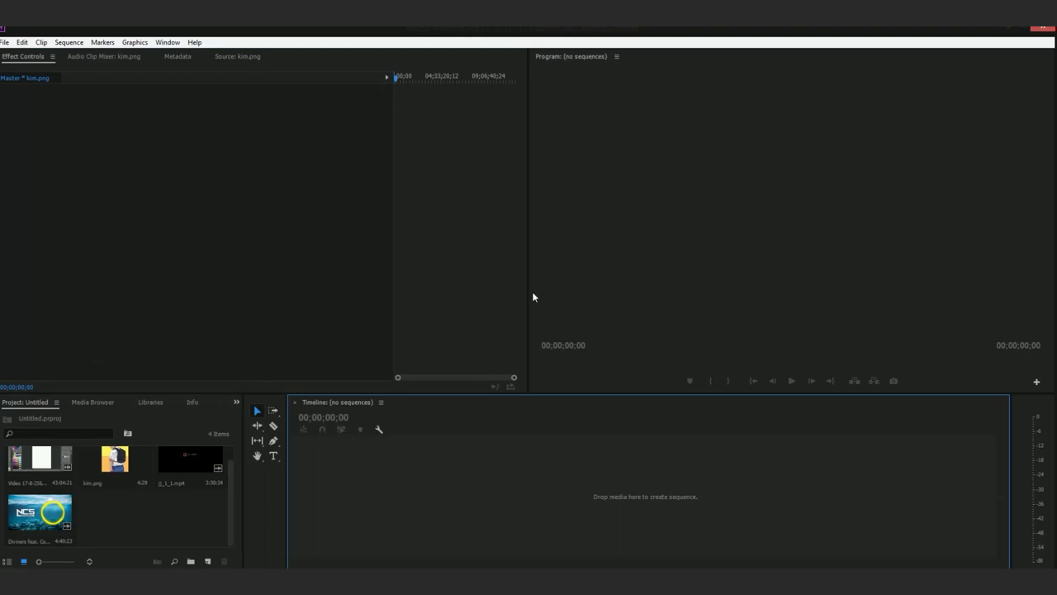
Create a sequence from jj_1_1.mp4 by placing the clip in the empty timeline.
{"action": "left_click", "coordinate": [40, 460]}
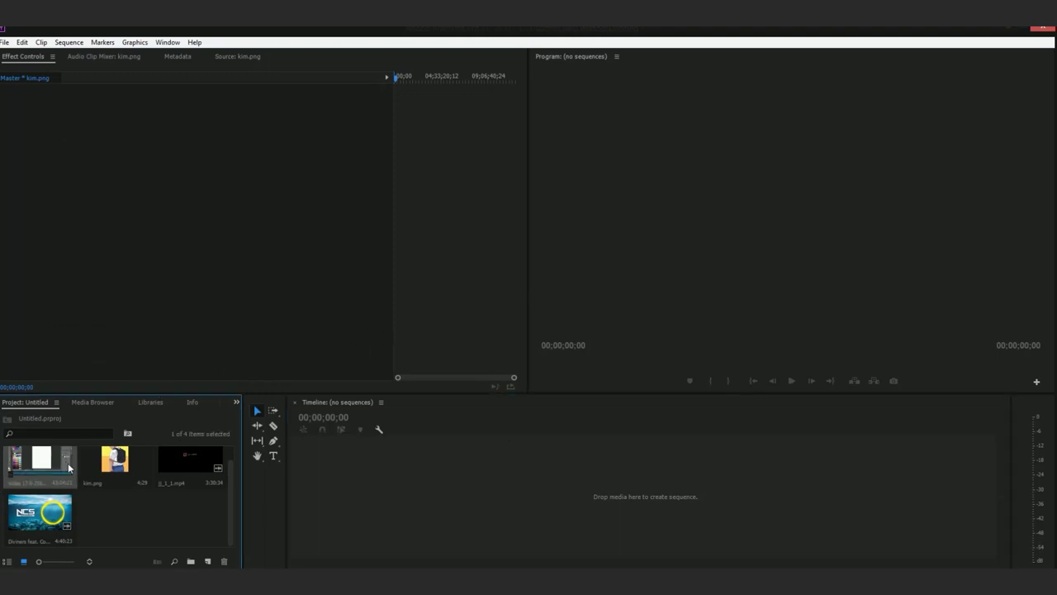
{"action": "left_click", "coordinate": [192, 477]}
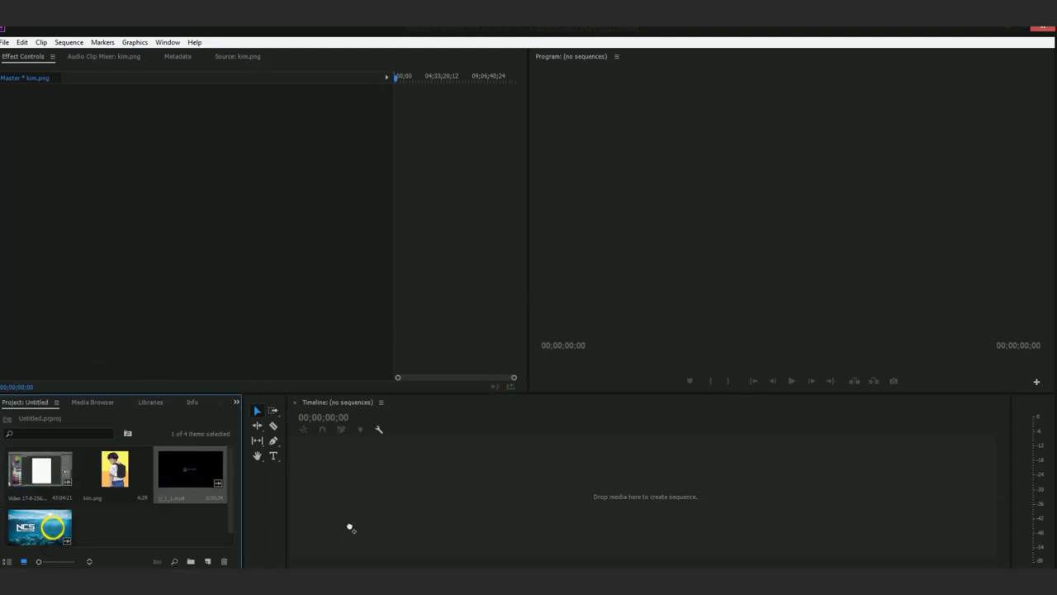
{"action": "left_click_drag", "start_coordinate": [351, 530], "coordinate": [407, 515]}
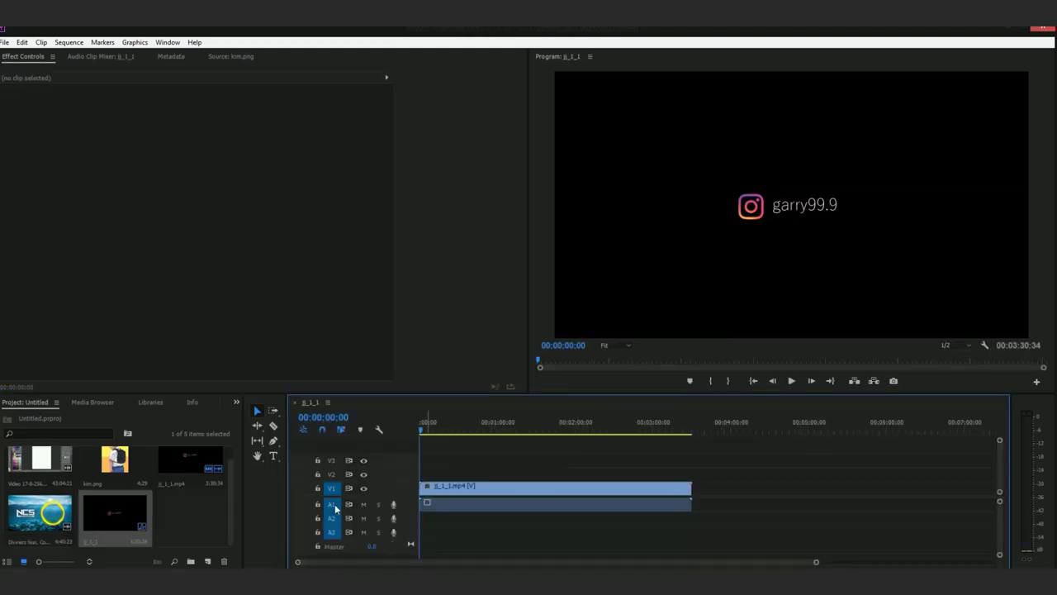
Play back the opening seconds of the jj_1_1 sequence and examine its audio waveform closely.
{"action": "left_click", "coordinate": [791, 381]}
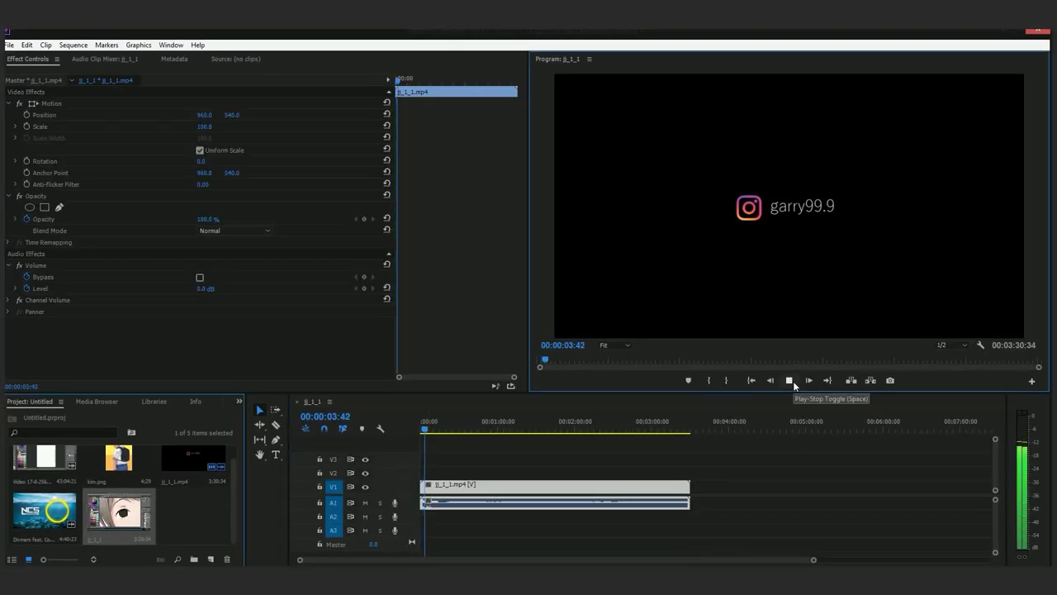
{"action": "left_click", "coordinate": [790, 381]}
{"action": "key", "text": "equal"}
{"action": "key", "text": "equal"}
{"action": "key", "text": "equal"}
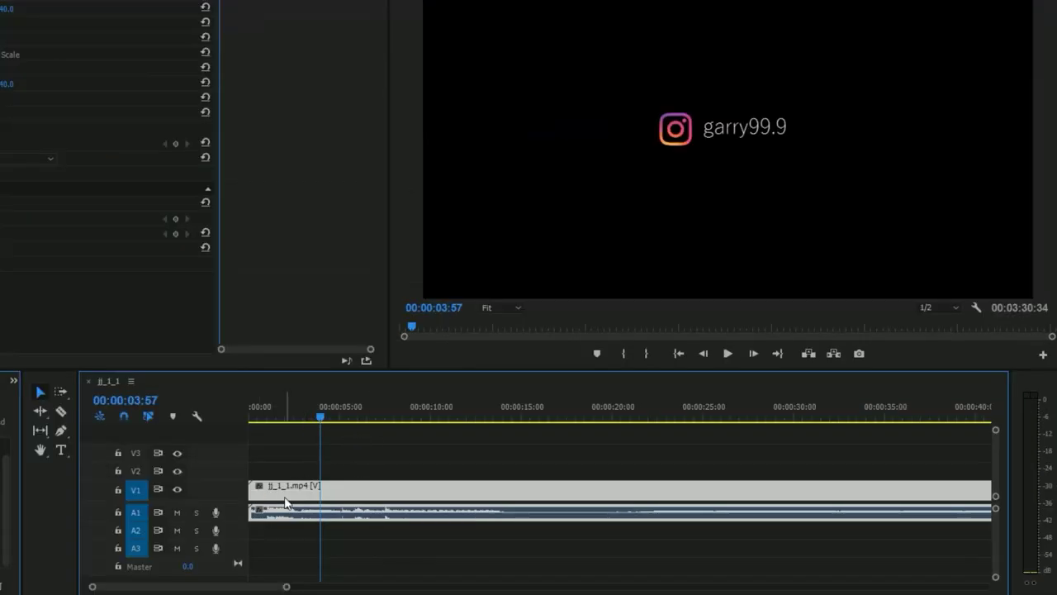
{"action": "key", "text": "equal"}
{"action": "key", "text": "equal"}
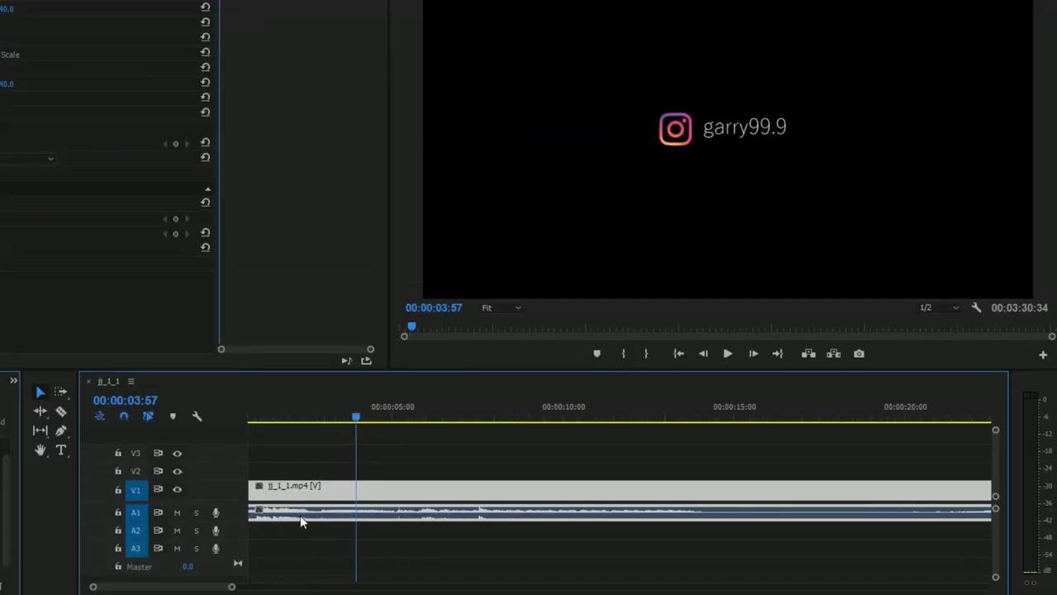
{"action": "key", "text": "space"}
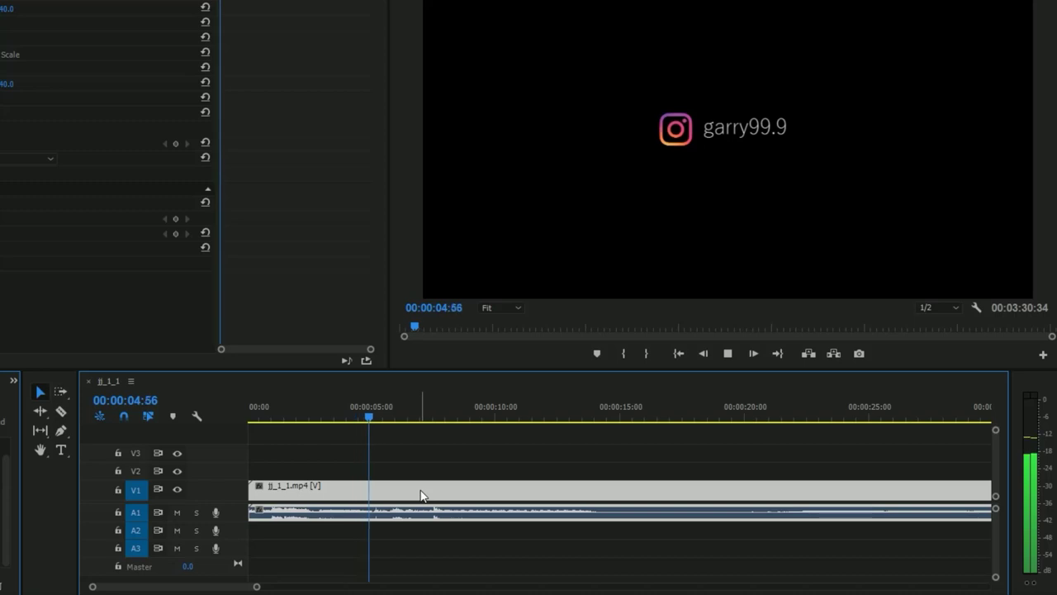
Place the playhead at 00:00:13:59 and split the jj_1_1.mp4 clip there with the Razor tool.
{"action": "left_click", "coordinate": [583, 424]}
{"action": "mouse_move", "coordinate": [593, 416]}
{"action": "left_mouse_down"}
{"action": "mouse_move", "coordinate": [595, 429]}
{"action": "mouse_move", "coordinate": [591, 418]}
{"action": "left_mouse_up"}
{"action": "scroll", "coordinate": [600, 487], "scroll_direction": "up", "scroll_amount": 6}
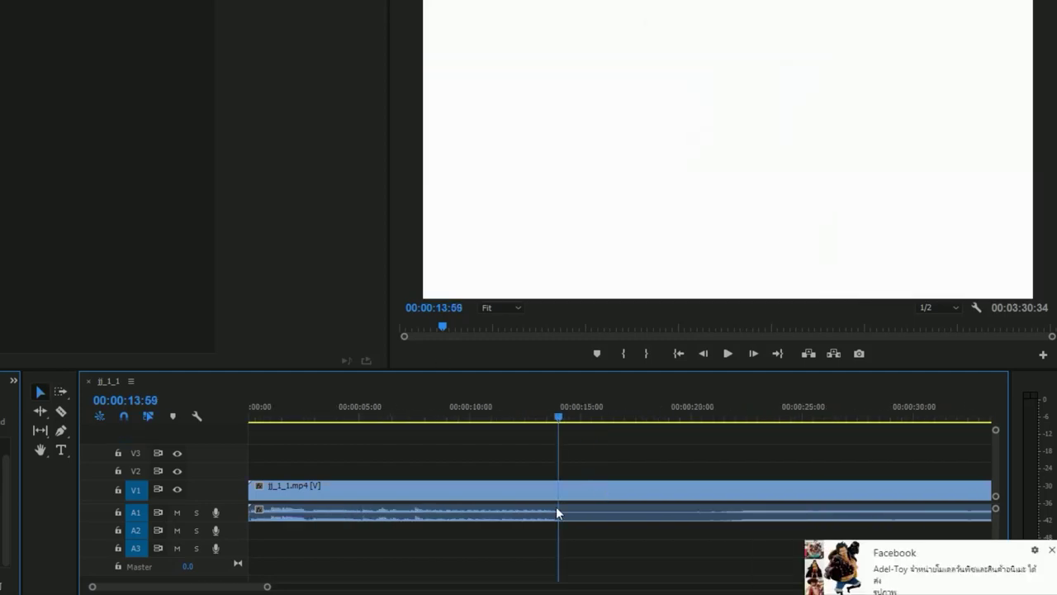
{"action": "scroll", "coordinate": [573, 509], "scroll_direction": "up", "scroll_amount": 1}
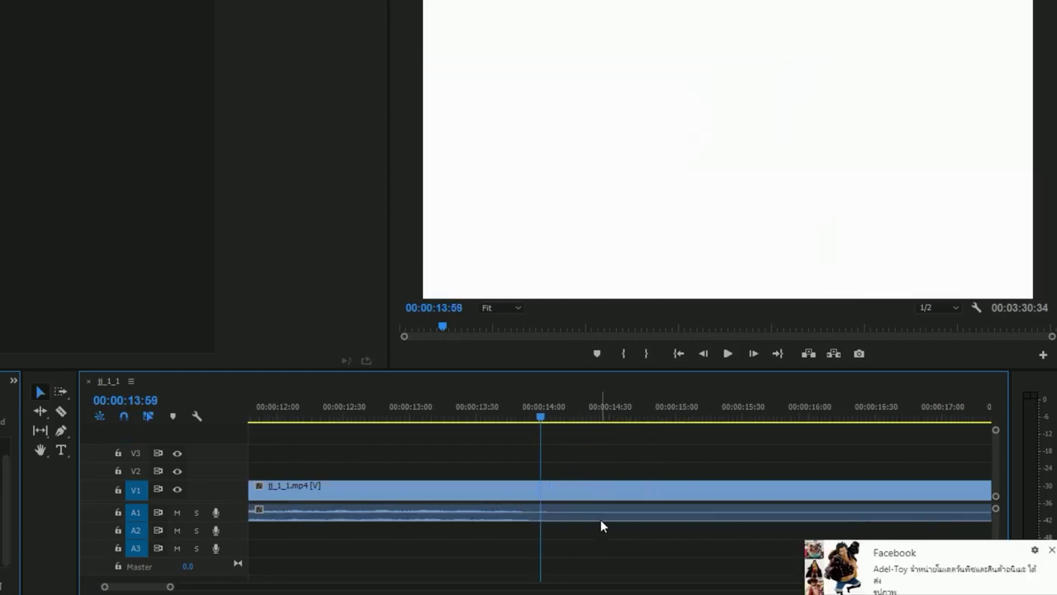
{"action": "key", "text": "c"}
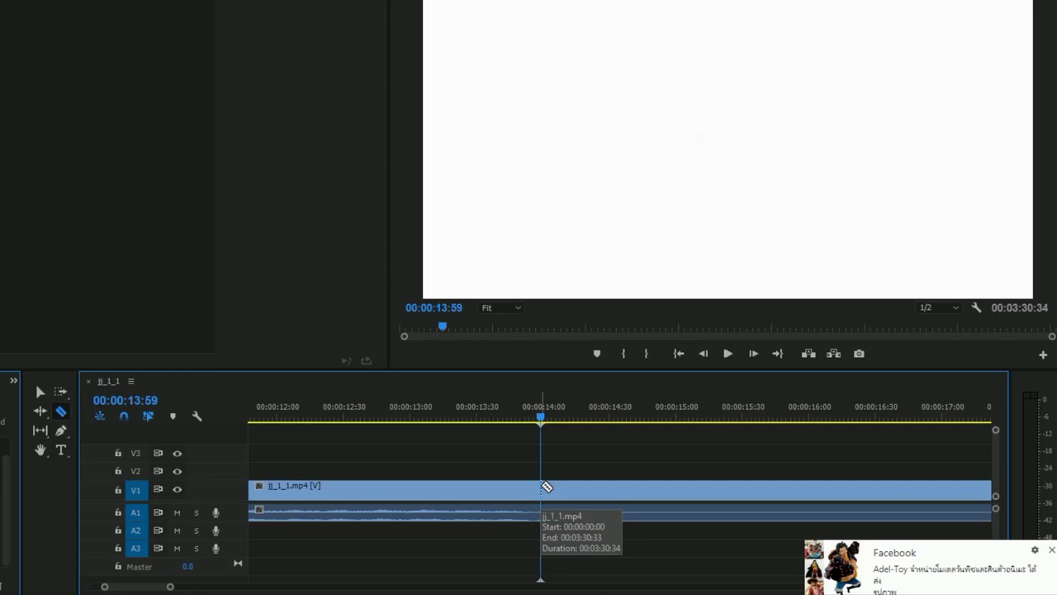
{"action": "left_click", "coordinate": [545, 487]}
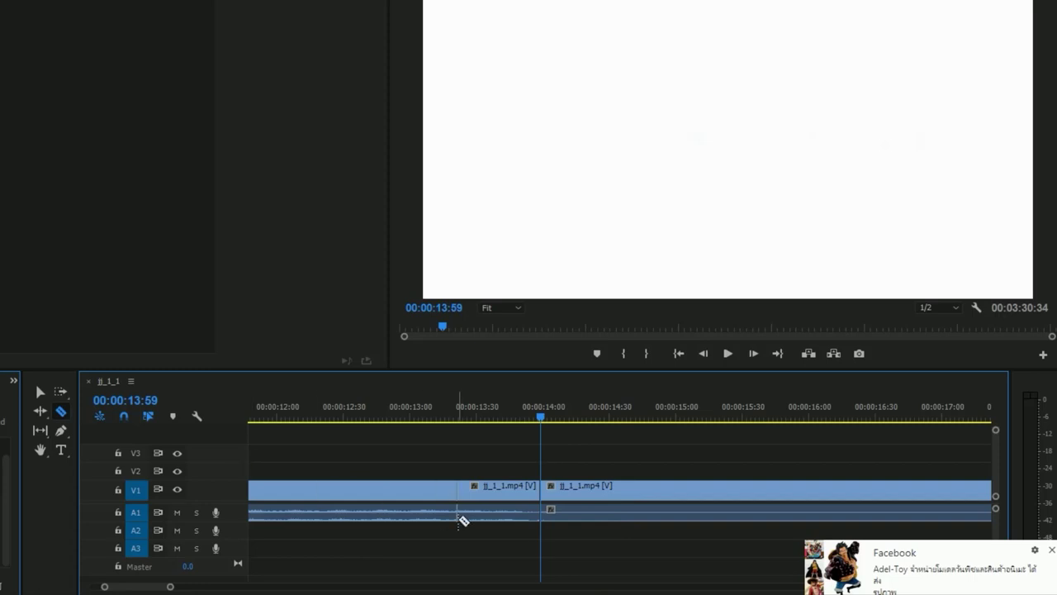
Delete the part of jj_1_1.mp4 after the cut at 00:00:13:59 and reactivate the Razor tool.
{"action": "key", "text": "v"}
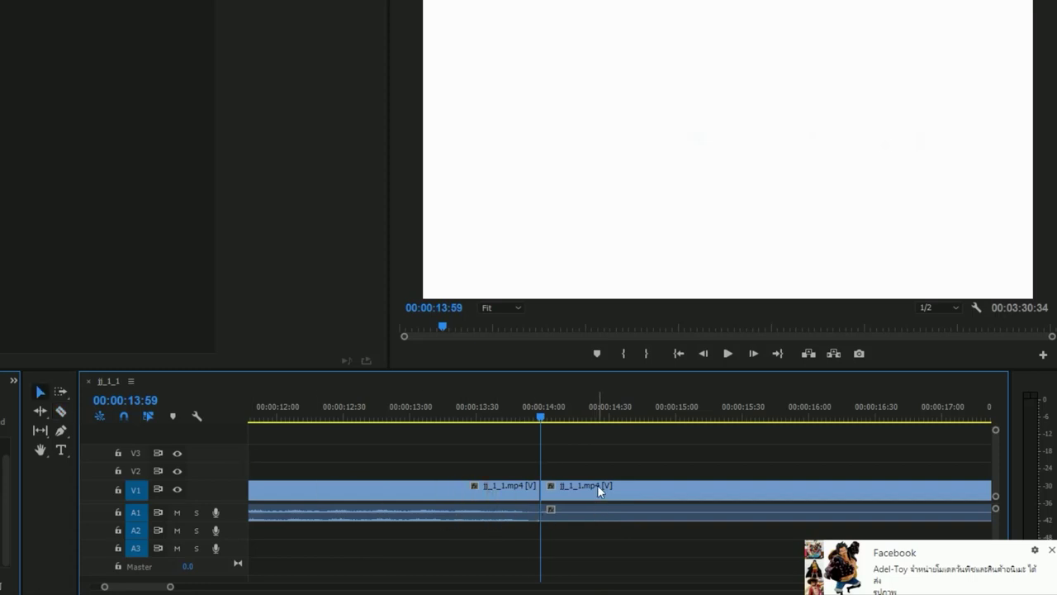
{"action": "left_click", "coordinate": [601, 490]}
{"action": "key", "text": "Delete"}
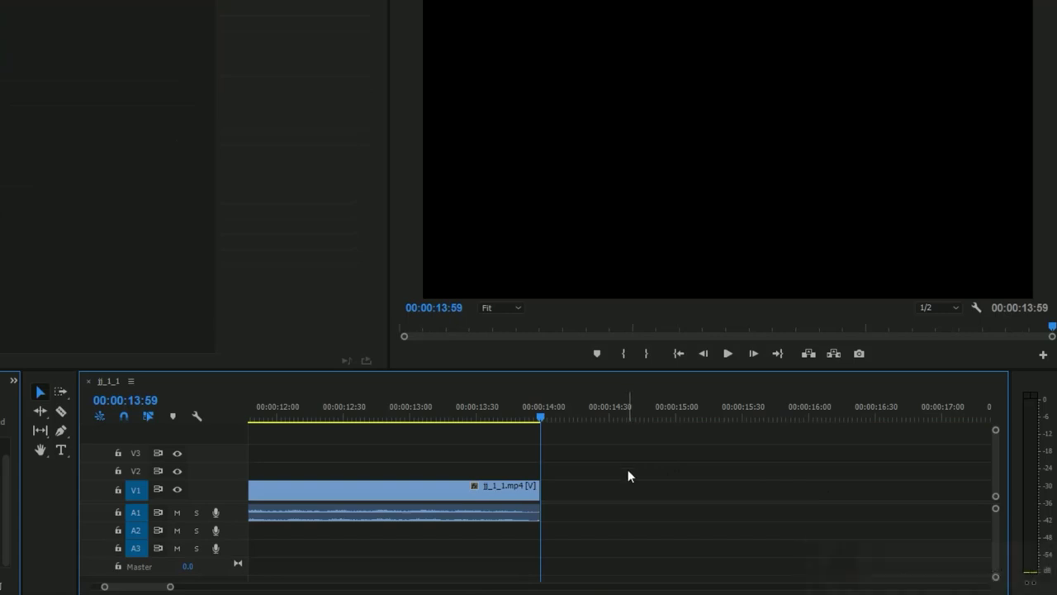
{"action": "key", "text": "c"}
{"action": "scroll", "coordinate": [628, 479], "scroll_direction": "down", "scroll_amount": 5}
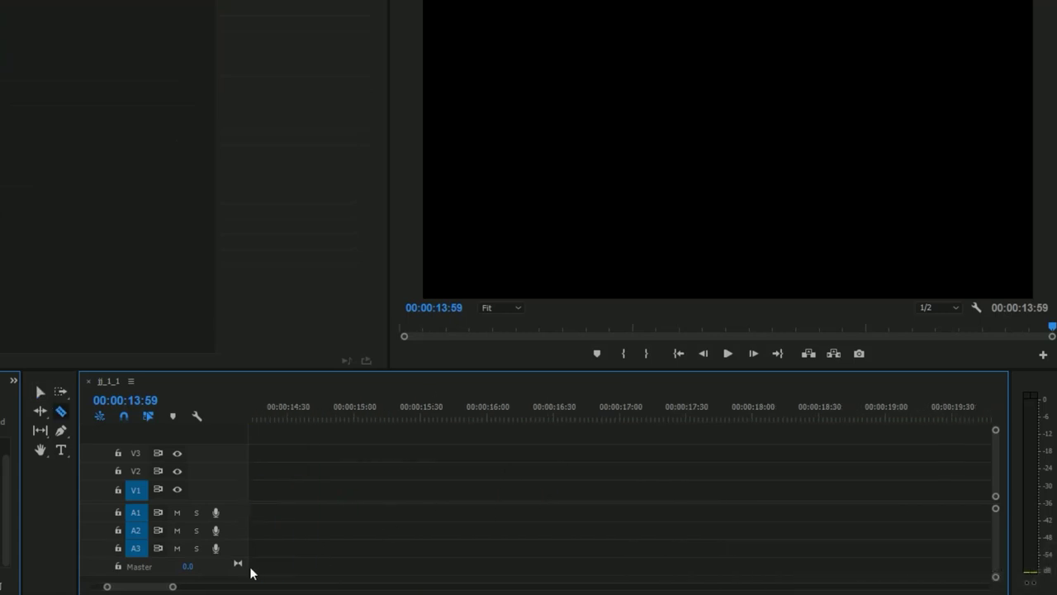
{"action": "scroll", "coordinate": [172, 588], "scroll_direction": "up", "scroll_amount": 8}
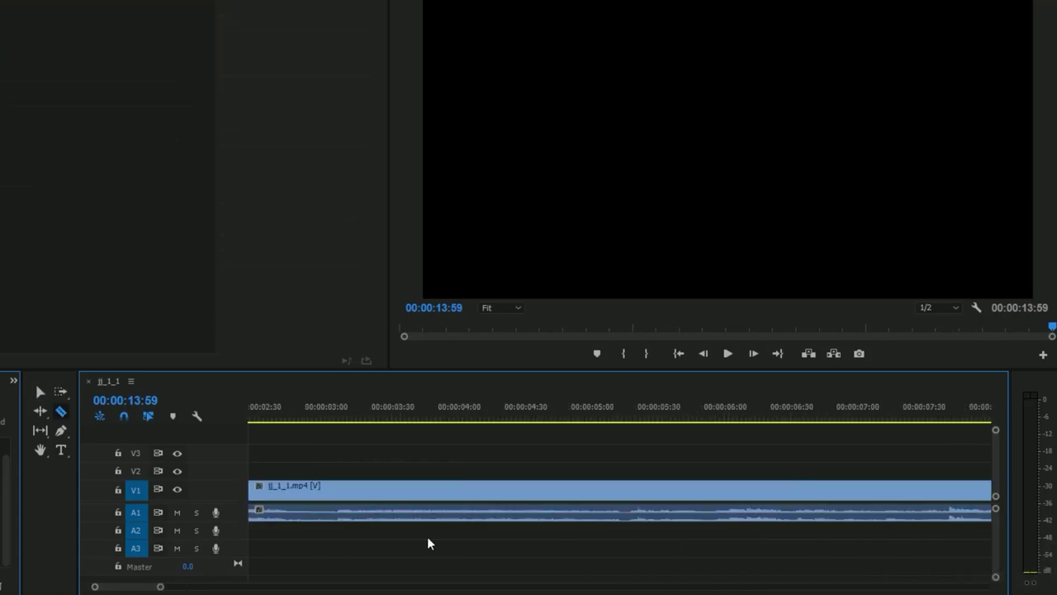
{"action": "scroll", "coordinate": [427, 546], "scroll_direction": "down", "scroll_amount": 5}
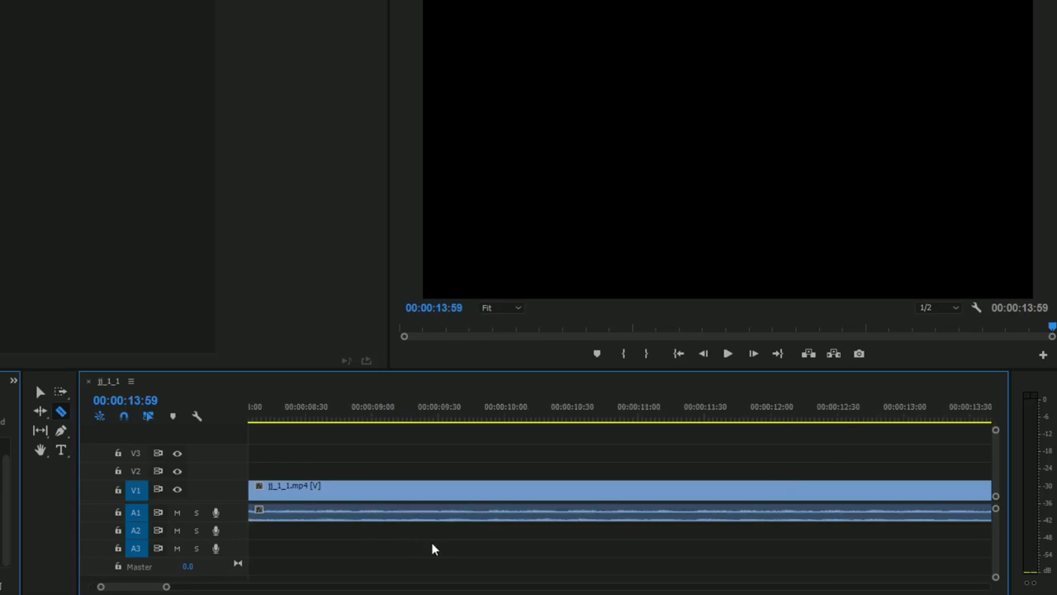
{"action": "scroll", "coordinate": [413, 553], "scroll_direction": "down", "scroll_amount": 4}
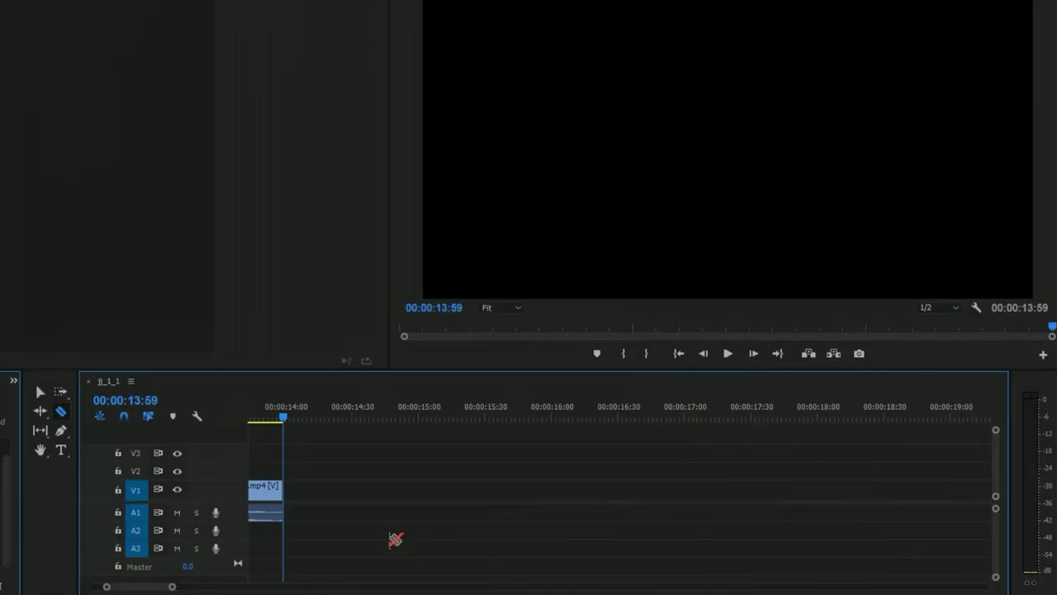
{"action": "scroll", "coordinate": [402, 537], "scroll_direction": "up", "scroll_amount": 4}
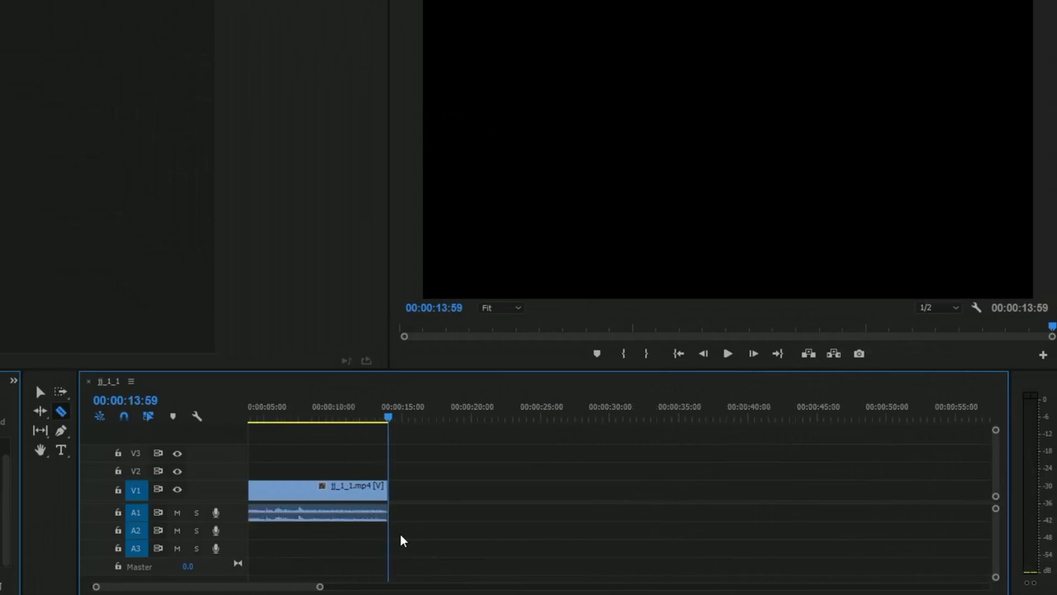
{"action": "scroll", "coordinate": [355, 561], "scroll_direction": "down", "scroll_amount": 2}
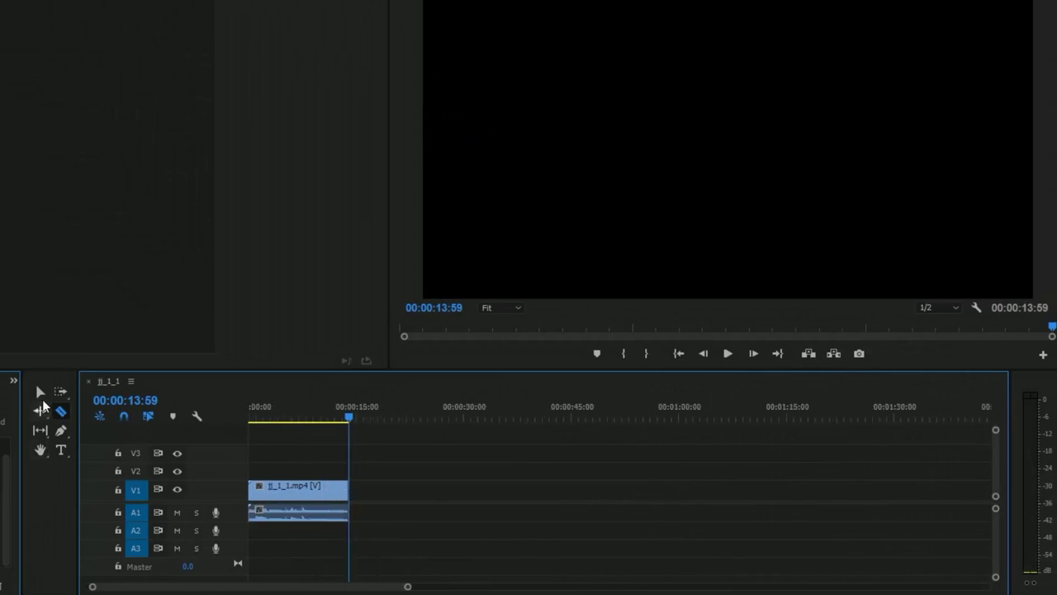
{"action": "left_click", "coordinate": [39, 391]}
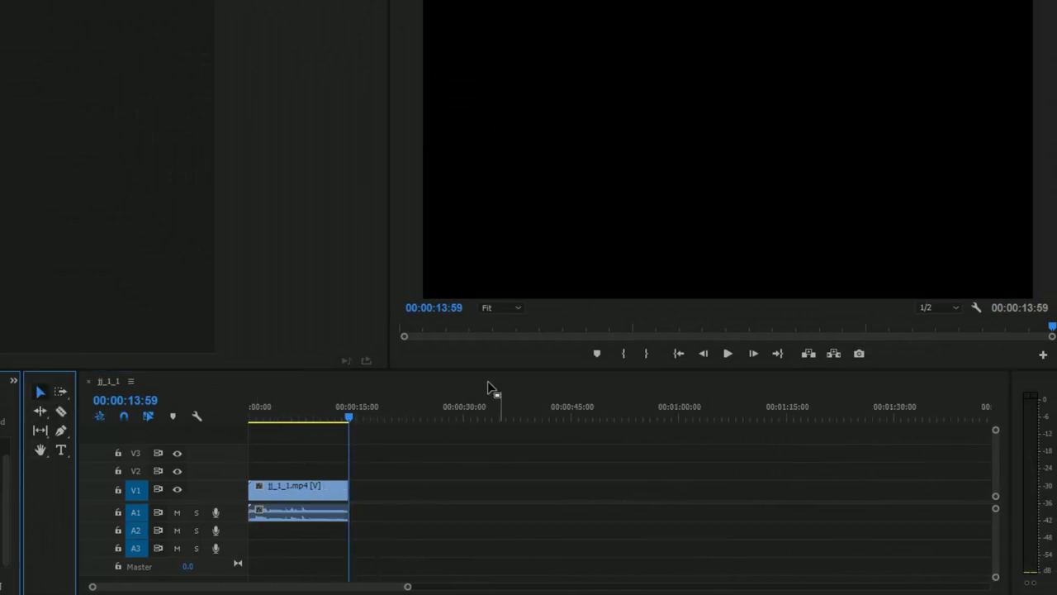
{"action": "left_click", "coordinate": [309, 421]}
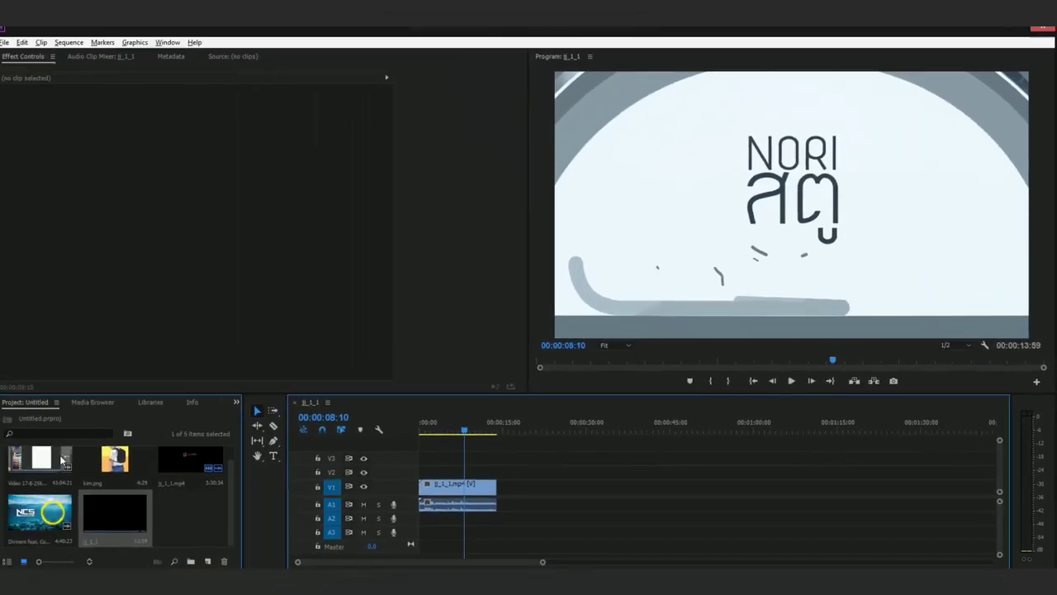
{"action": "left_click_drag", "start_coordinate": [41, 463], "coordinate": [423, 493]}
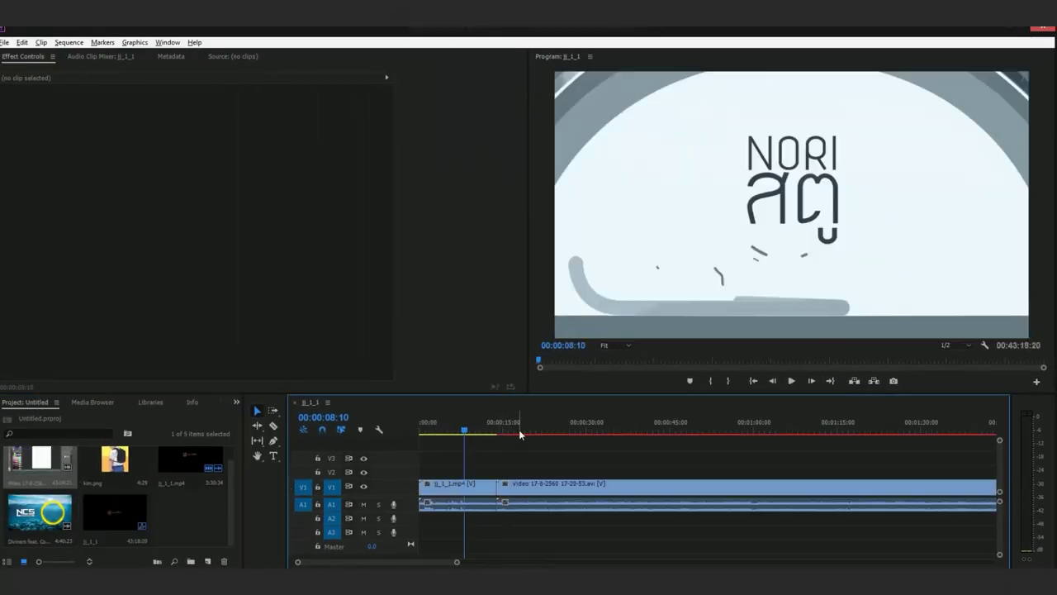
{"action": "left_click_drag", "start_coordinate": [517, 430], "coordinate": [531, 436]}
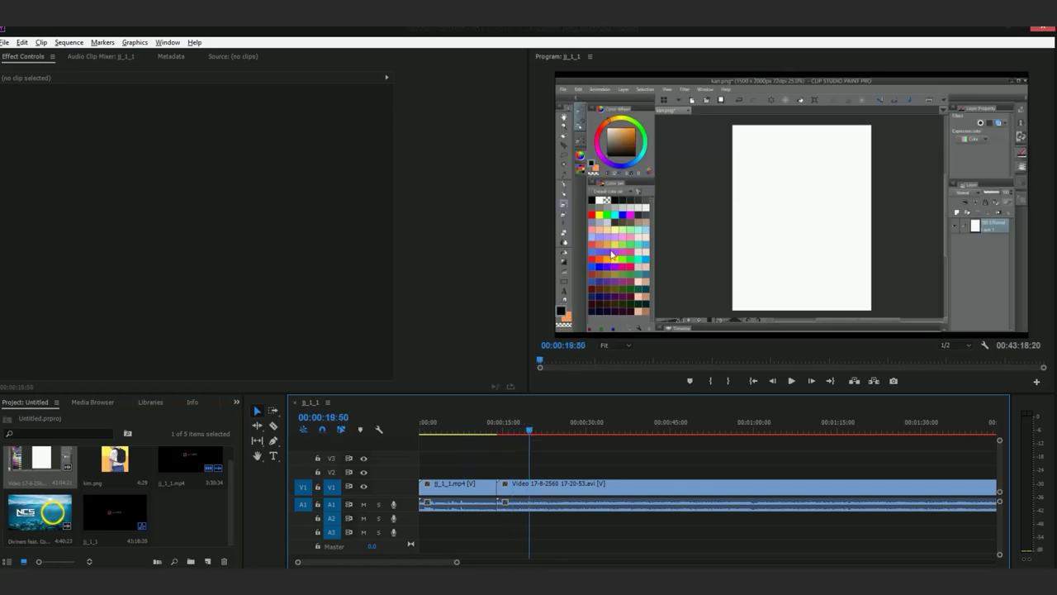
{"action": "left_click", "coordinate": [558, 495]}
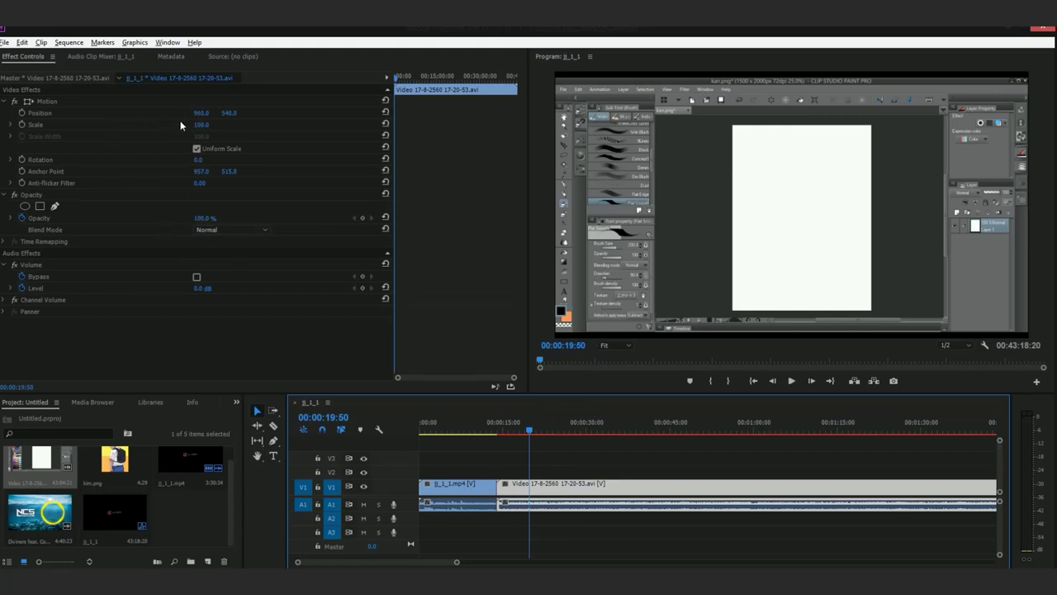
{"action": "left_click_drag", "start_coordinate": [199, 124], "coordinate": [210, 124]}
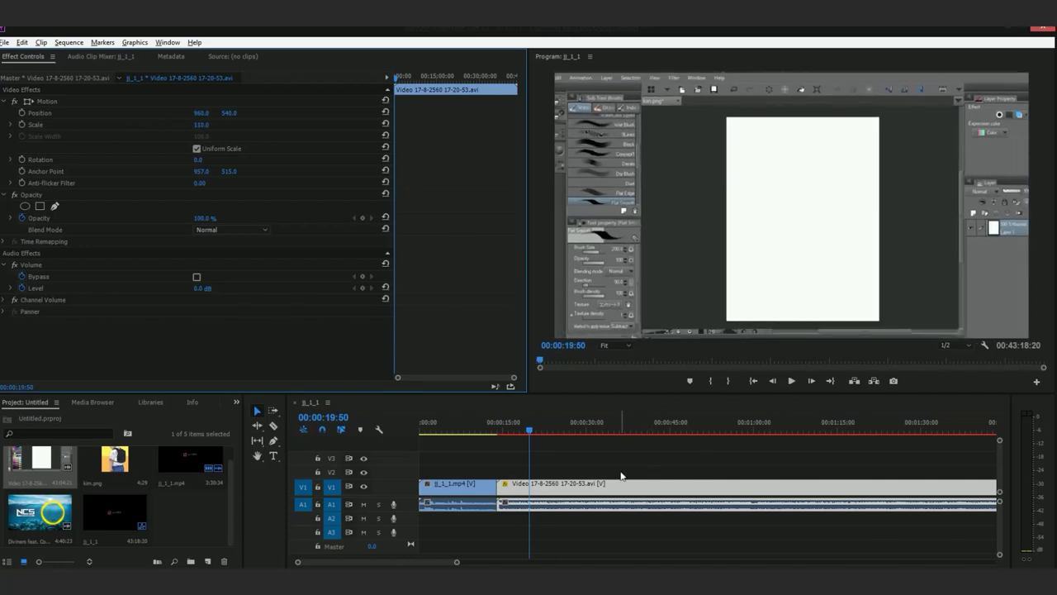
Unlink the drawing video's audio from its picture and delete the audio part.
{"action": "left_click", "coordinate": [684, 493]}
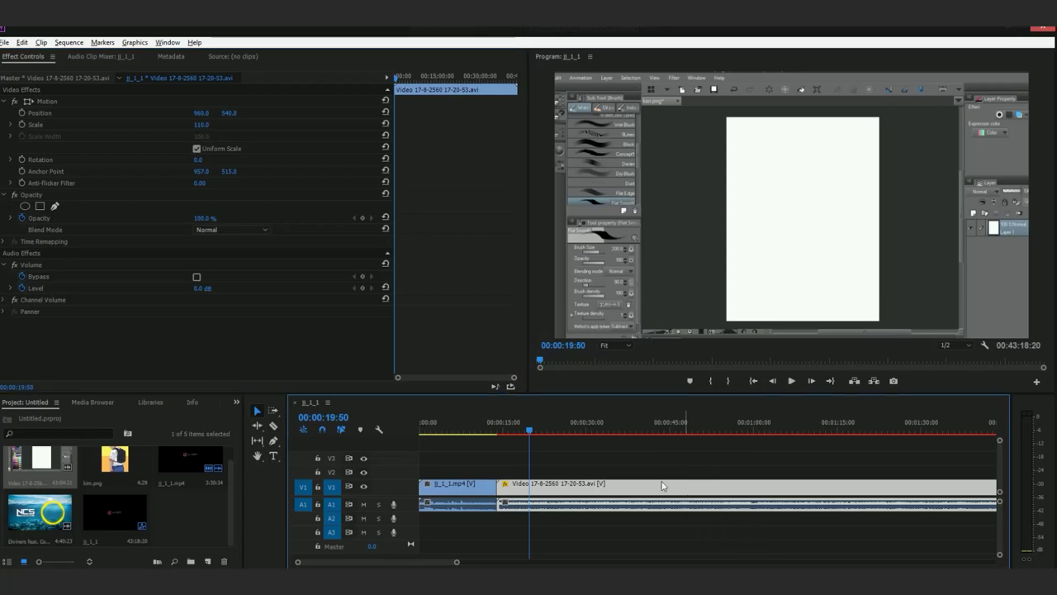
{"action": "right_click", "coordinate": [673, 493]}
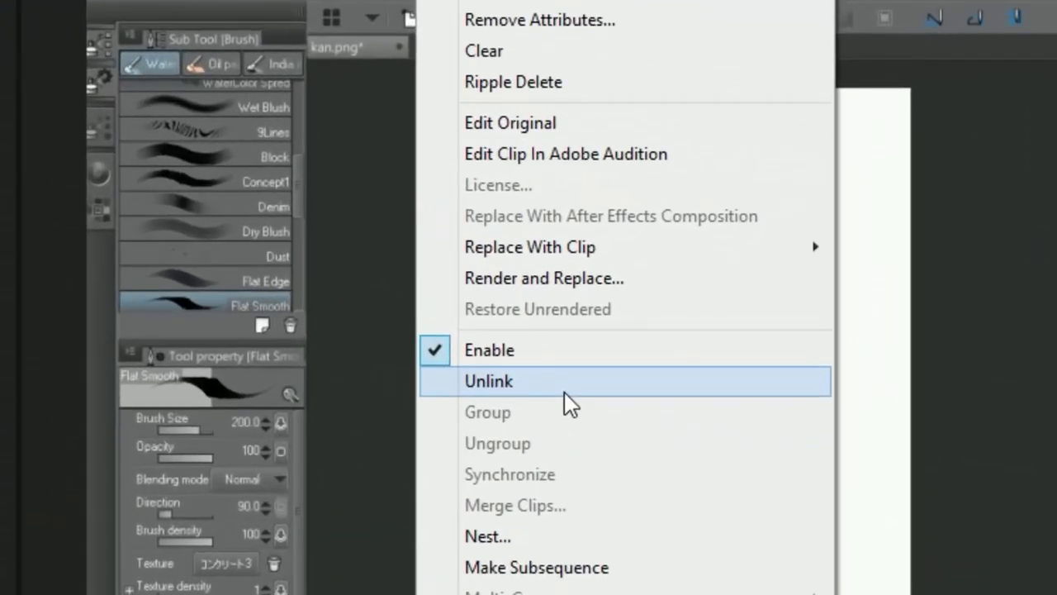
{"action": "left_click", "coordinate": [565, 393]}
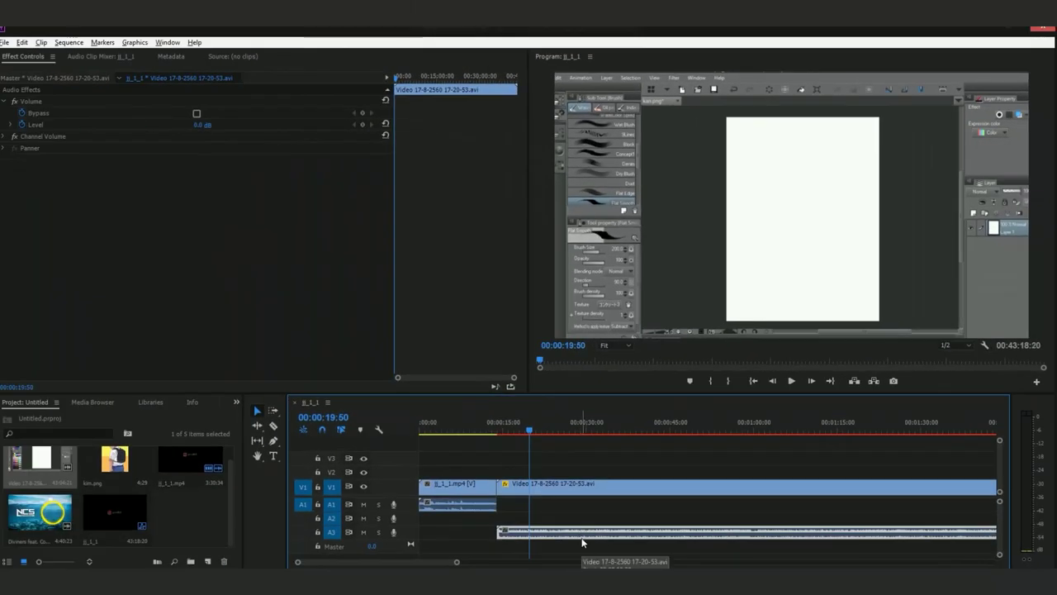
{"action": "key", "text": "Delete"}
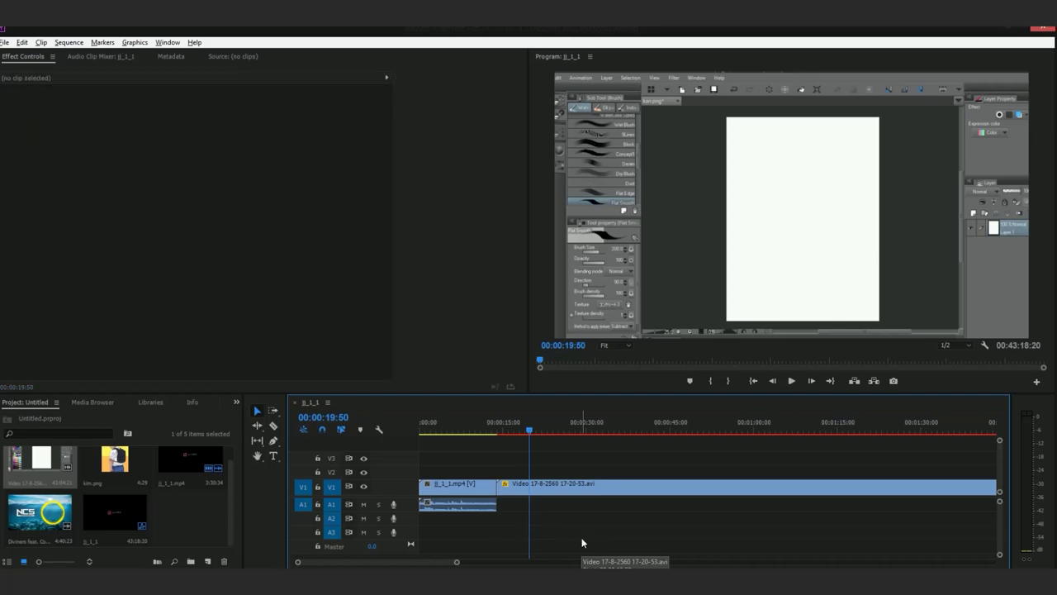
{"action": "left_click", "coordinate": [676, 495]}
{"action": "right_click", "coordinate": [675, 495]}
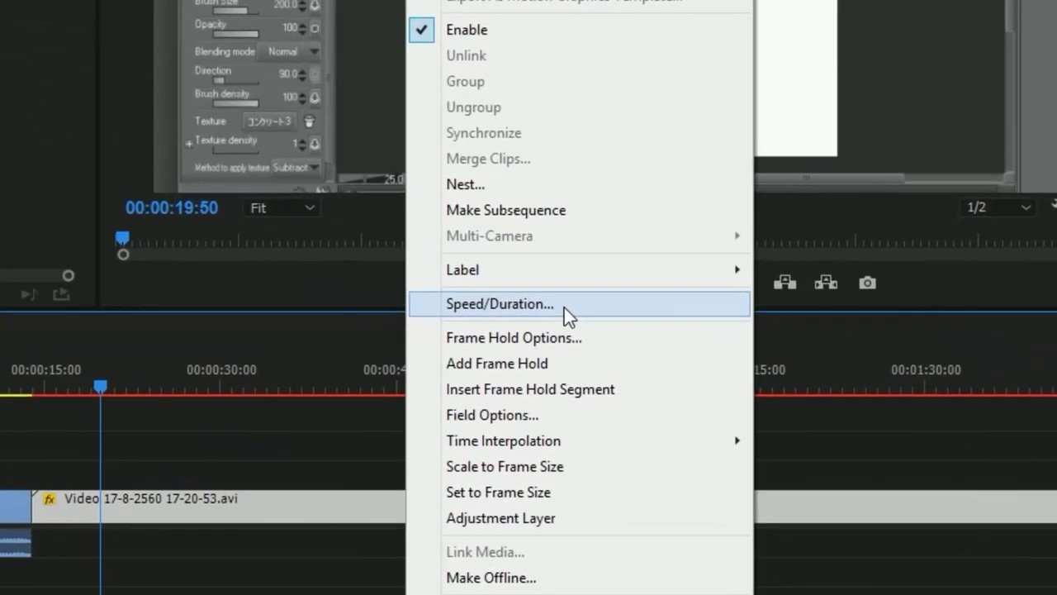
{"action": "left_click", "coordinate": [719, 391]}
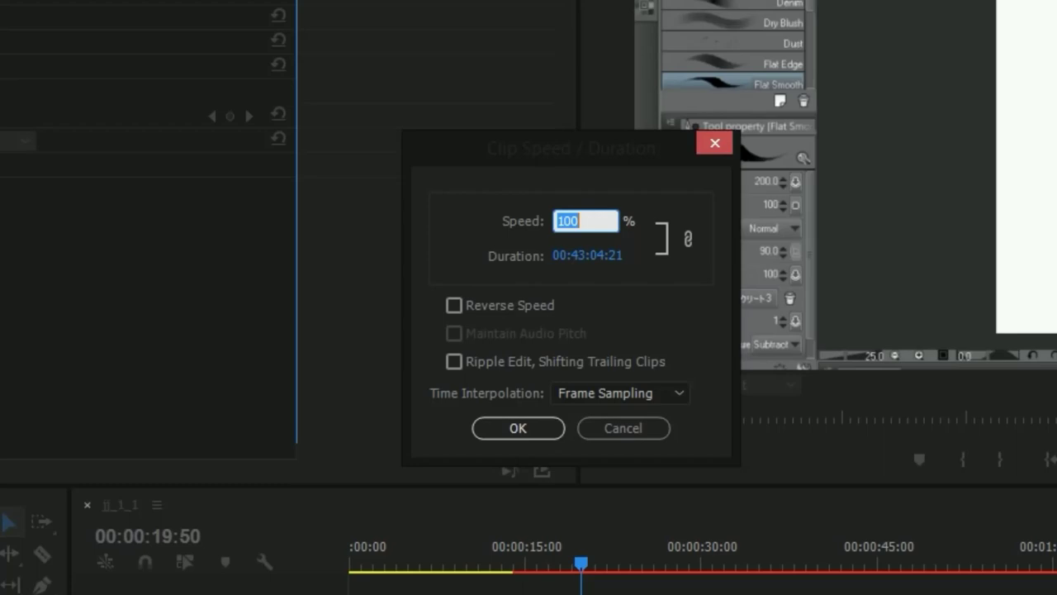
{"action": "type", "text": "0.99"}
{"action": "key", "text": "Home"}
{"action": "type", "text": "82"}
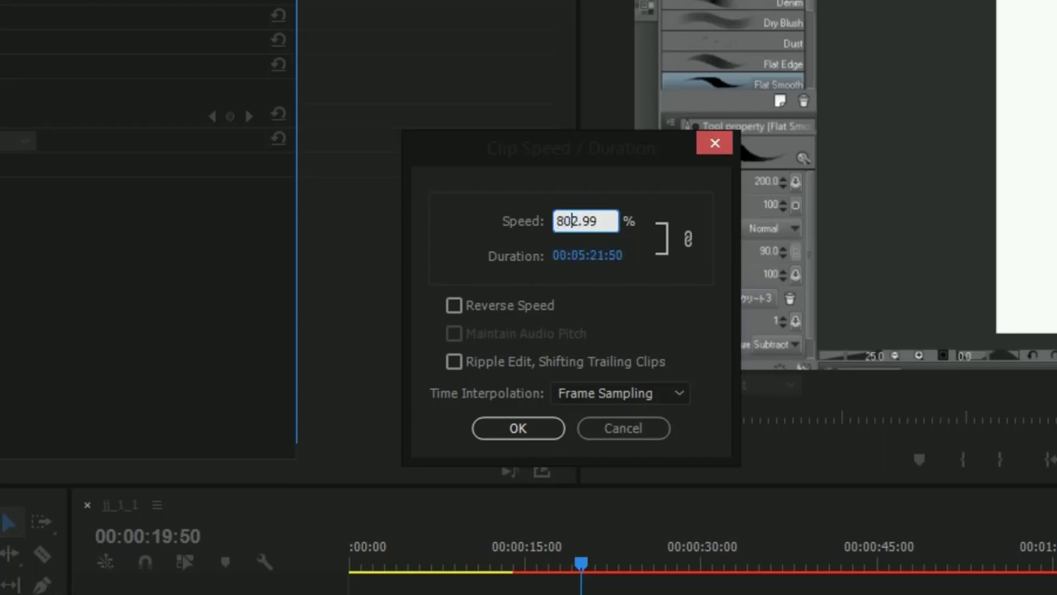
{"action": "key", "text": "Delete"}
{"action": "key", "text": "BackSpace"}
{"action": "key", "text": "Right"}
{"action": "key", "text": "Delete"}
{"action": "type", "text": "890"}
{"action": "key", "text": "BackSpace"}
{"action": "key", "text": "BackSpace"}
{"action": "key", "text": "BackSpace"}
{"action": "key", "text": "BackSpace"}
{"action": "type", "text": "2000"}
{"action": "key", "text": "BackSpace"}
{"action": "key", "text": "BackSpace"}
{"action": "key", "text": "BackSpace"}
{"action": "type", "text": "180"}
{"action": "left_click", "coordinate": [515, 427]}
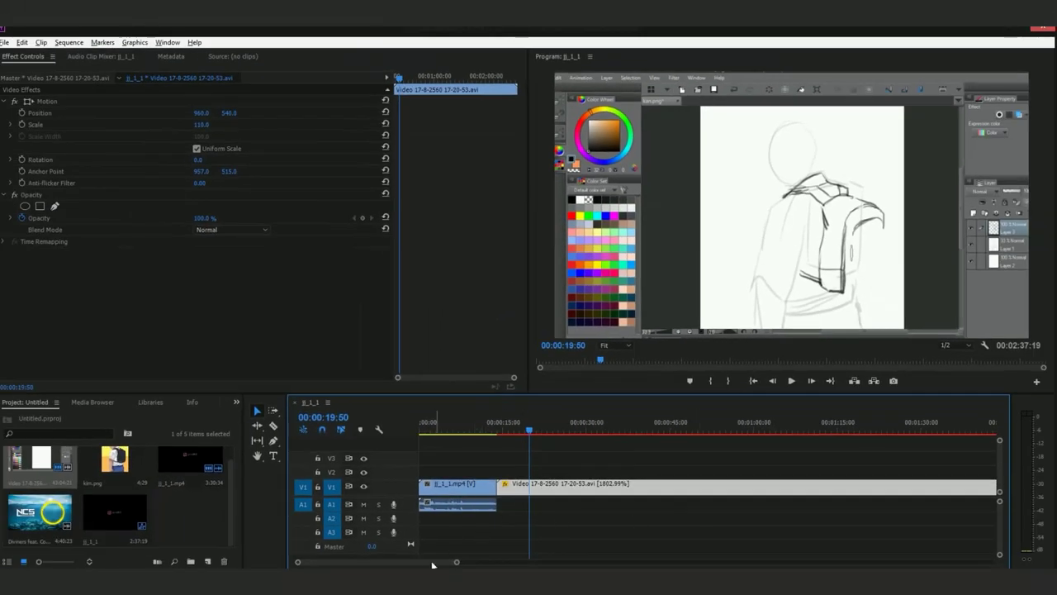
{"action": "mouse_move", "coordinate": [432, 563]}
{"action": "left_mouse_down"}
{"action": "mouse_move", "coordinate": [475, 563]}
{"action": "mouse_move", "coordinate": [453, 563]}
{"action": "left_mouse_up"}
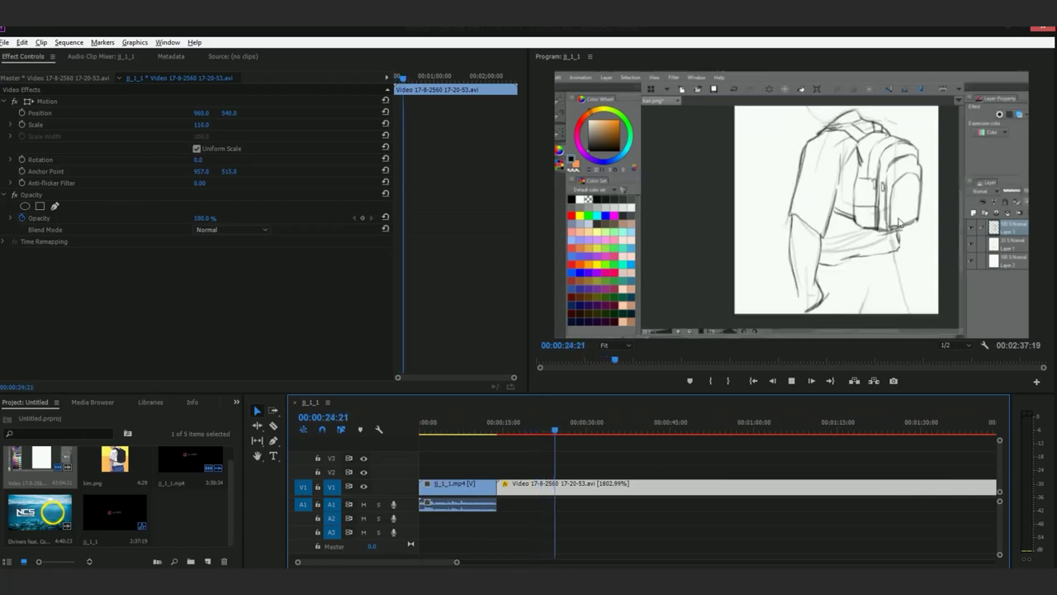
{"action": "key", "text": "space"}
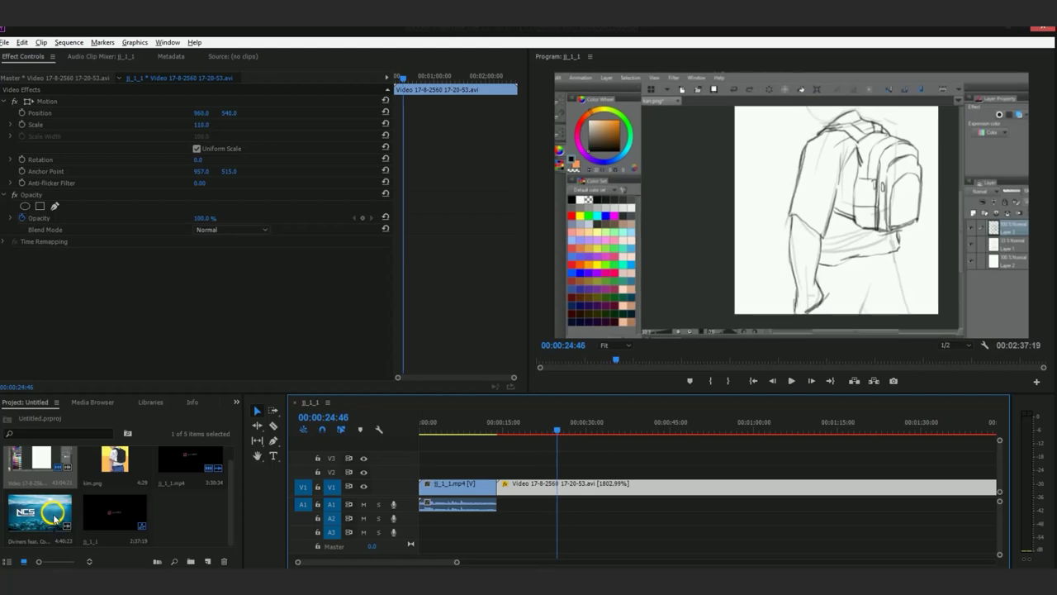
Place the Diviners feat. Contacreast - Tropic Love clip above the drawing video, starting after the intro, and unlink its audio from its video.
{"action": "left_click_drag", "start_coordinate": [54, 516], "coordinate": [494, 515]}
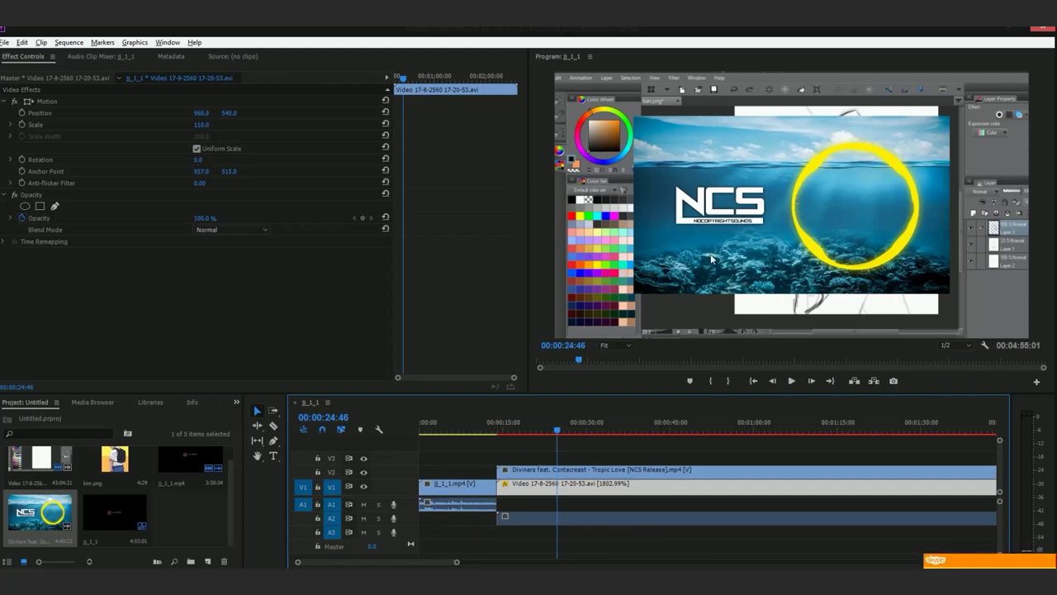
{"action": "right_click", "coordinate": [561, 473]}
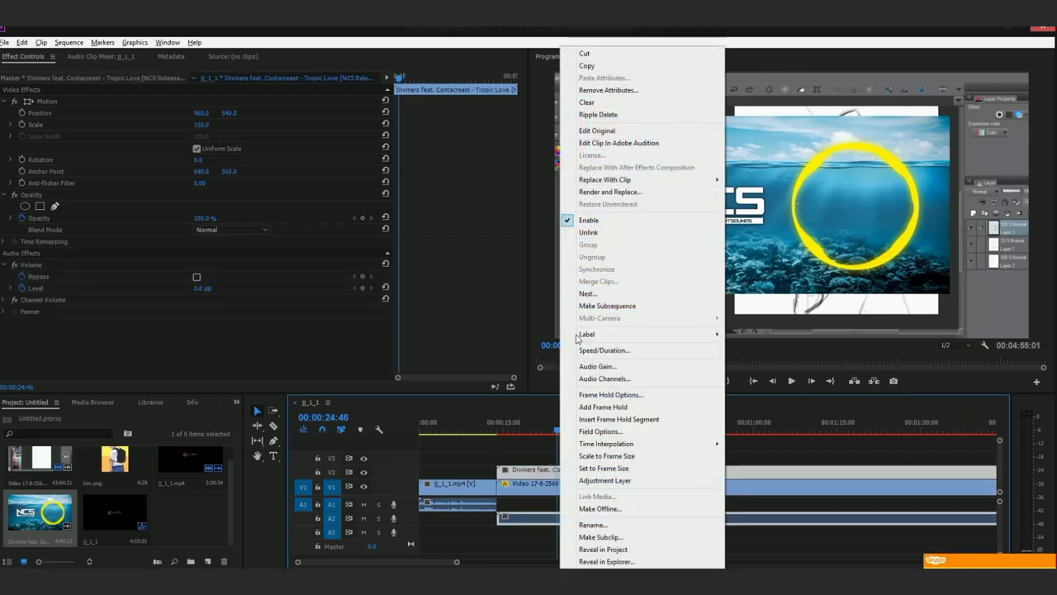
{"action": "left_click", "coordinate": [615, 220]}
{"action": "left_click", "coordinate": [596, 462]}
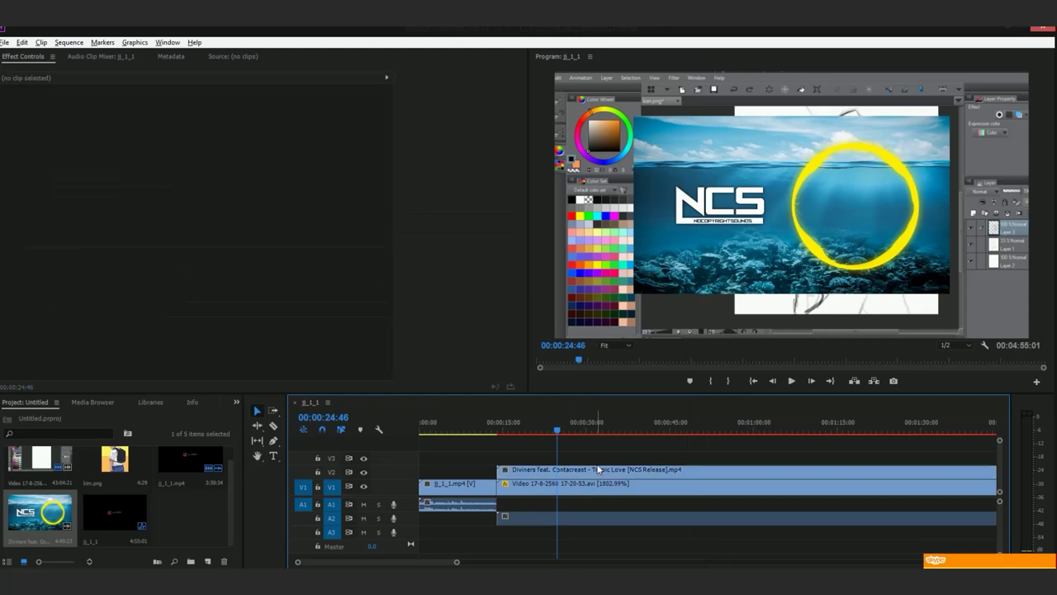
Delete the video part of the Tropic Love clip from V2 and select its audio part.
{"action": "left_click", "coordinate": [596, 469]}
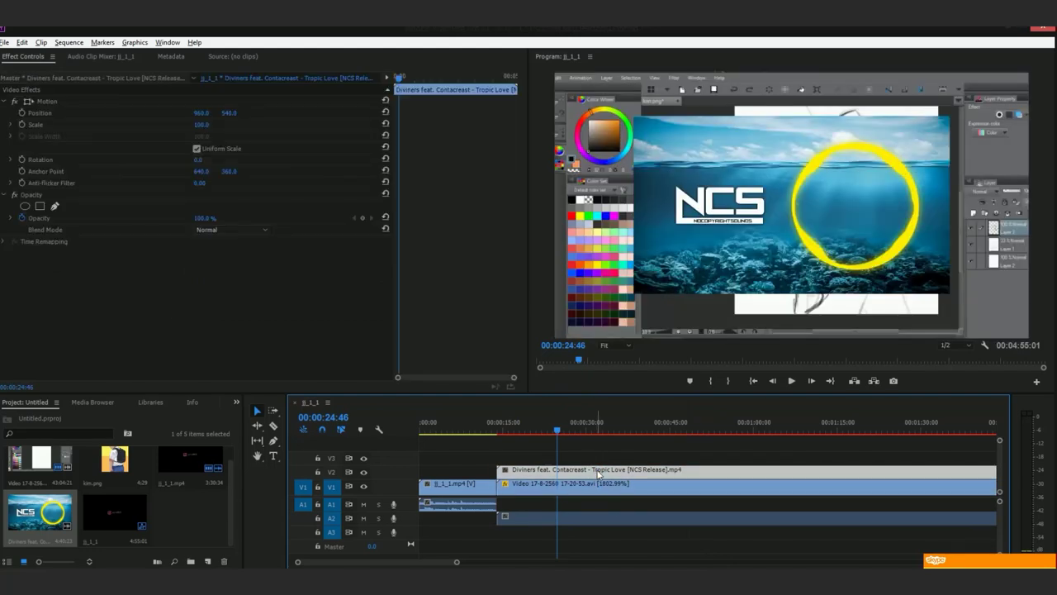
{"action": "key", "text": "Delete"}
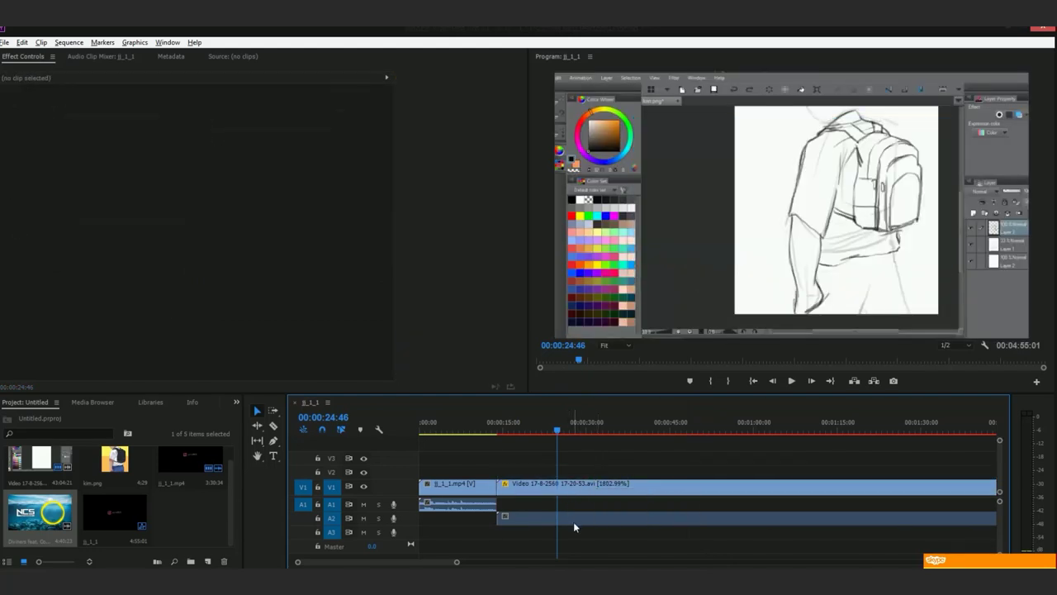
{"action": "left_click", "coordinate": [573, 521]}
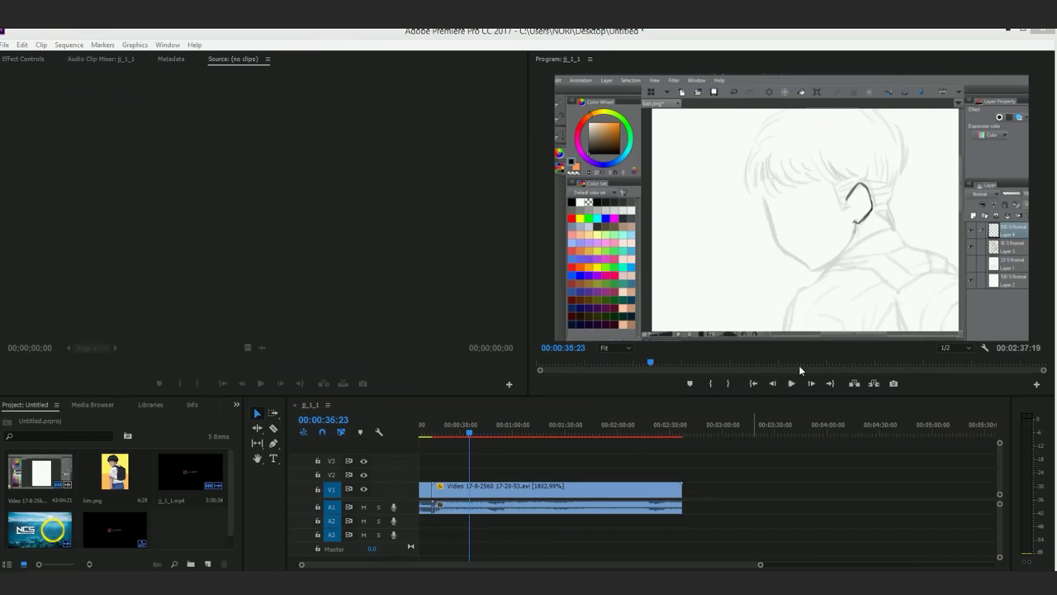
Set the Tropic Love audio clip's volume level to -5.3 dB and check the loudness in playback.
{"action": "left_click", "coordinate": [791, 384]}
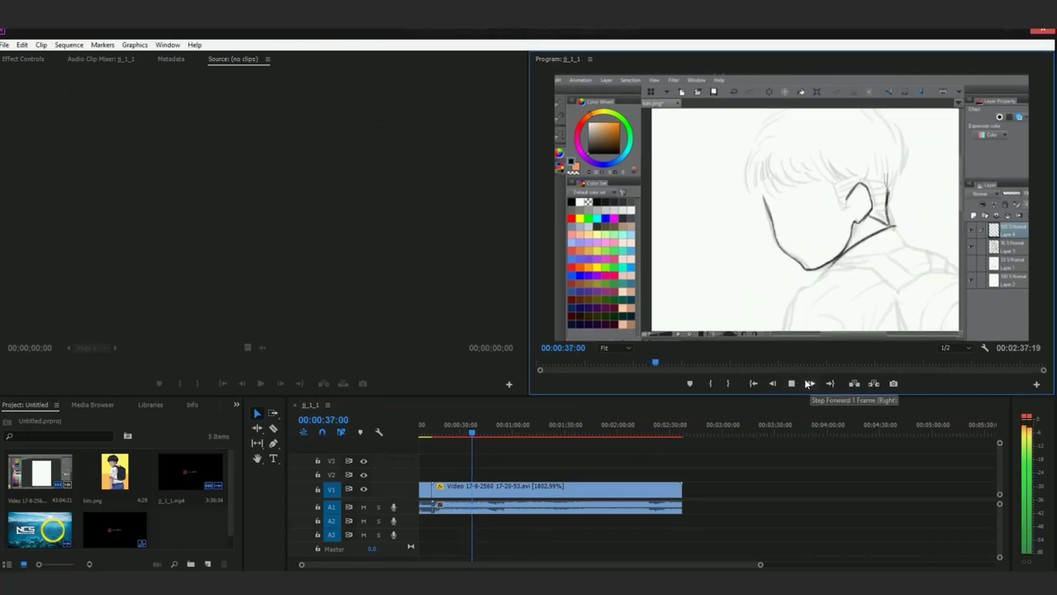
{"action": "left_click", "coordinate": [791, 384]}
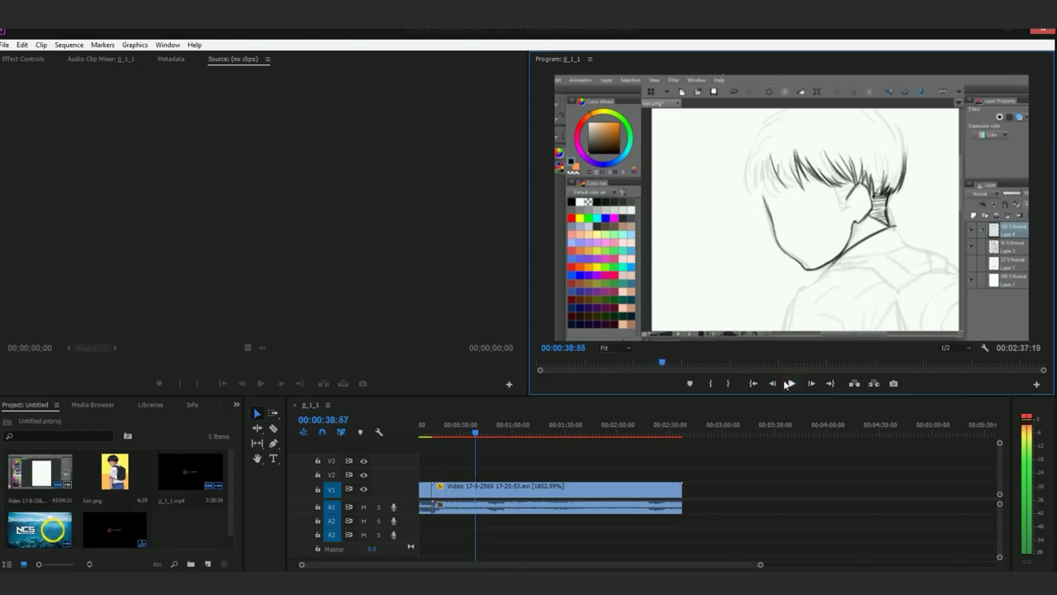
{"action": "left_click", "coordinate": [566, 507]}
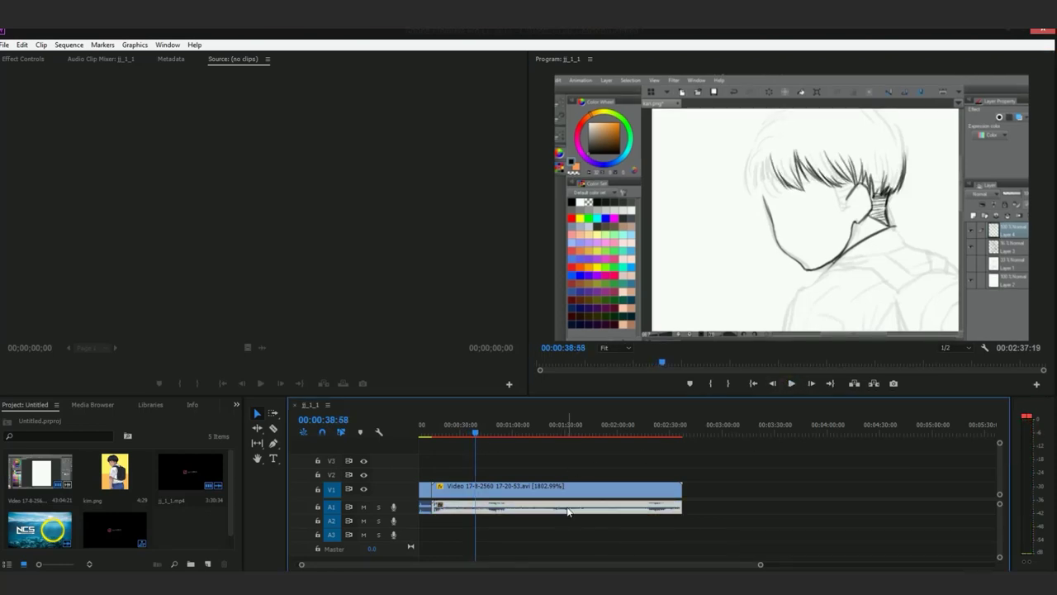
{"action": "left_click", "coordinate": [75, 58]}
{"action": "left_click", "coordinate": [40, 60]}
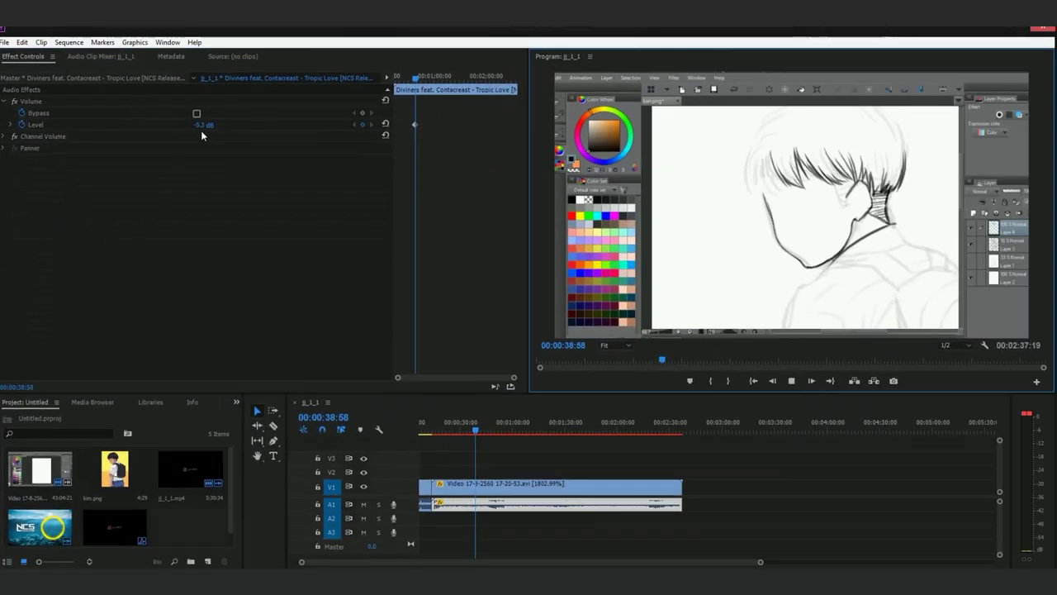
{"action": "key", "text": "space"}
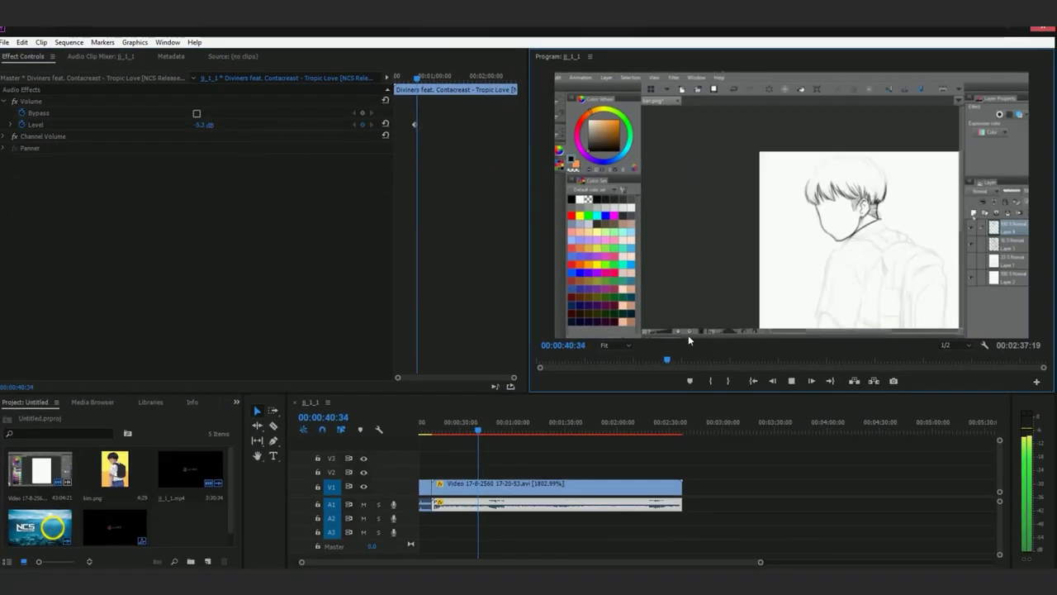
{"action": "left_click", "coordinate": [793, 380]}
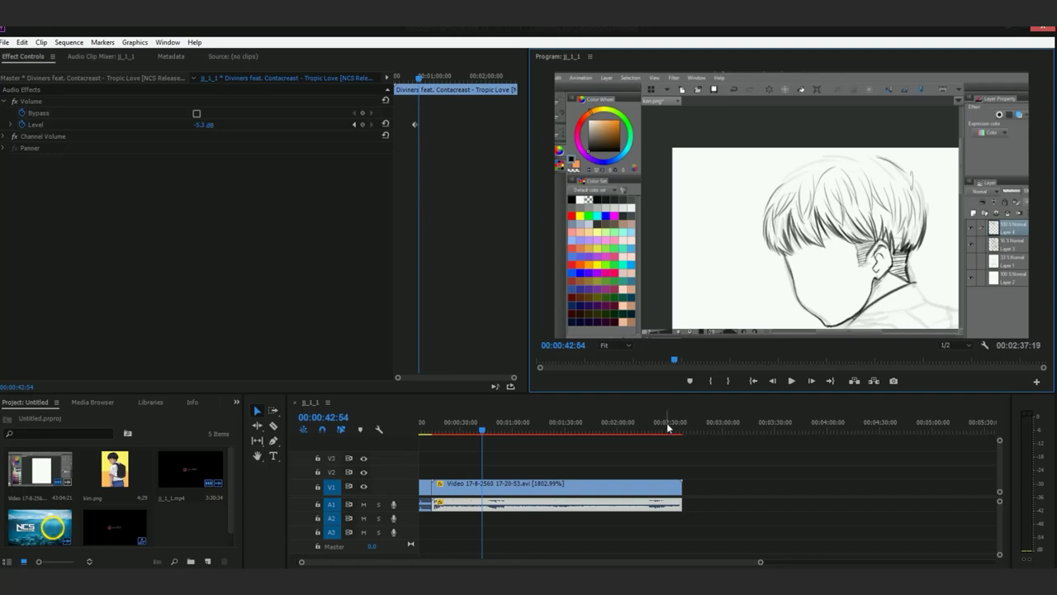
Place kim.png on track V1 at the end of the sped-up drawing video.
{"action": "left_click", "coordinate": [679, 427]}
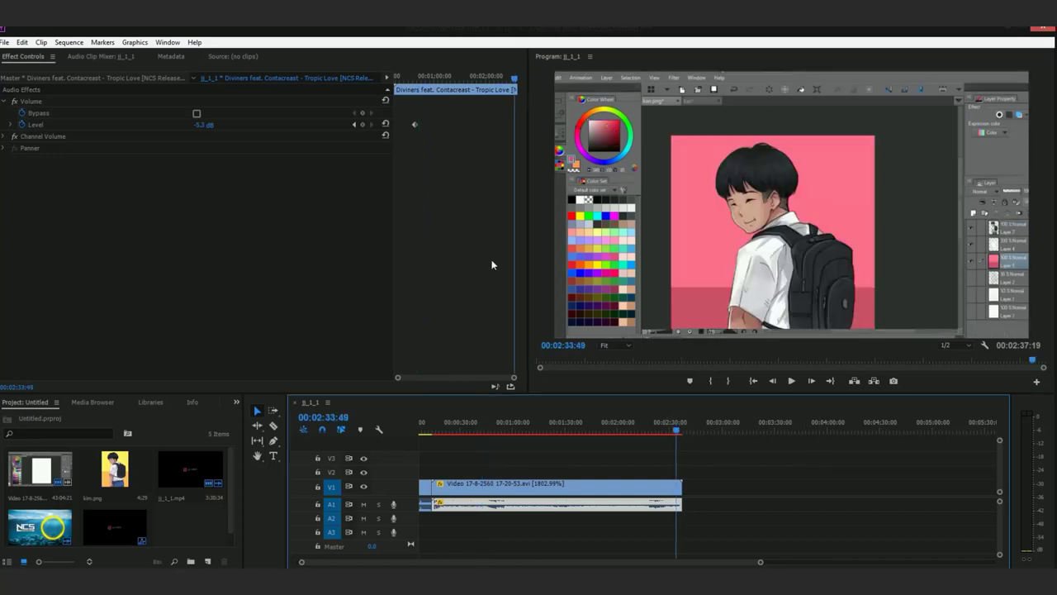
{"action": "left_click_drag", "start_coordinate": [129, 479], "coordinate": [686, 487]}
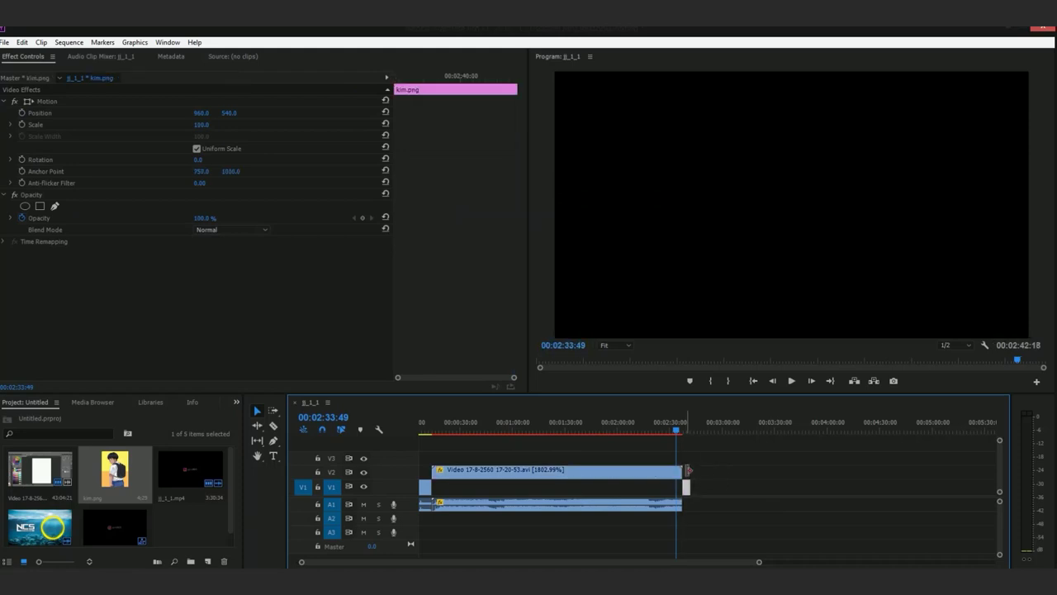
Turn on Position keyframing for the drawing video on V2 at 00:02:35:09, near the clip's end.
{"action": "left_click", "coordinate": [807, 380]}
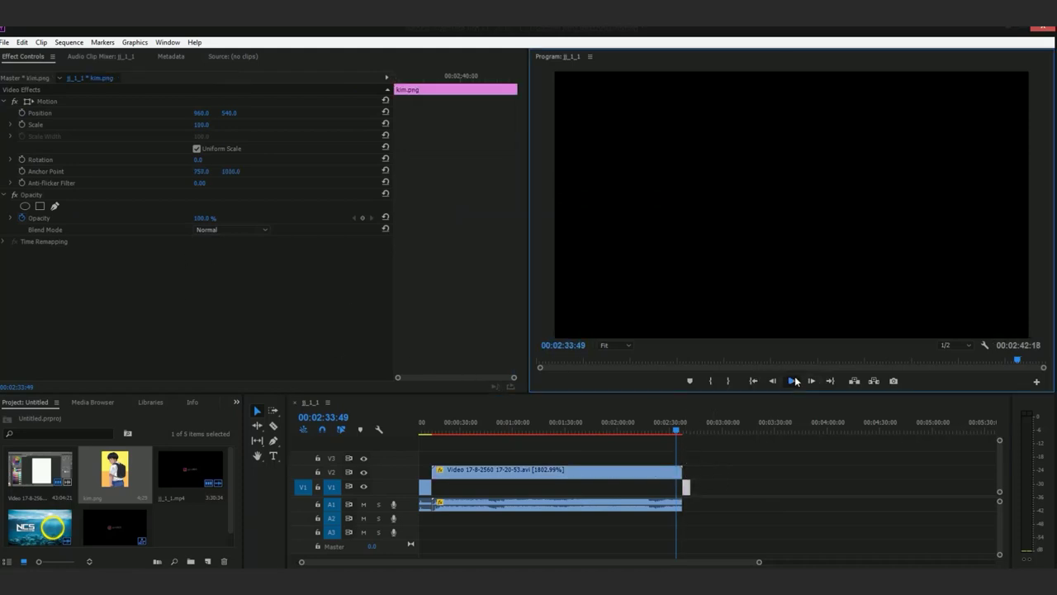
{"action": "left_click", "coordinate": [794, 381]}
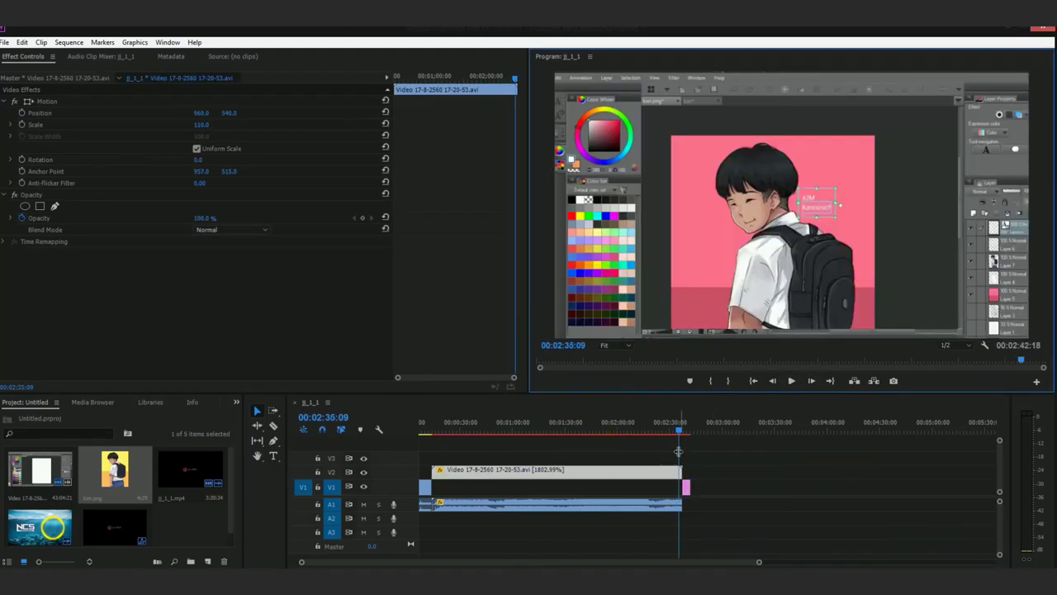
{"action": "left_click", "coordinate": [684, 442]}
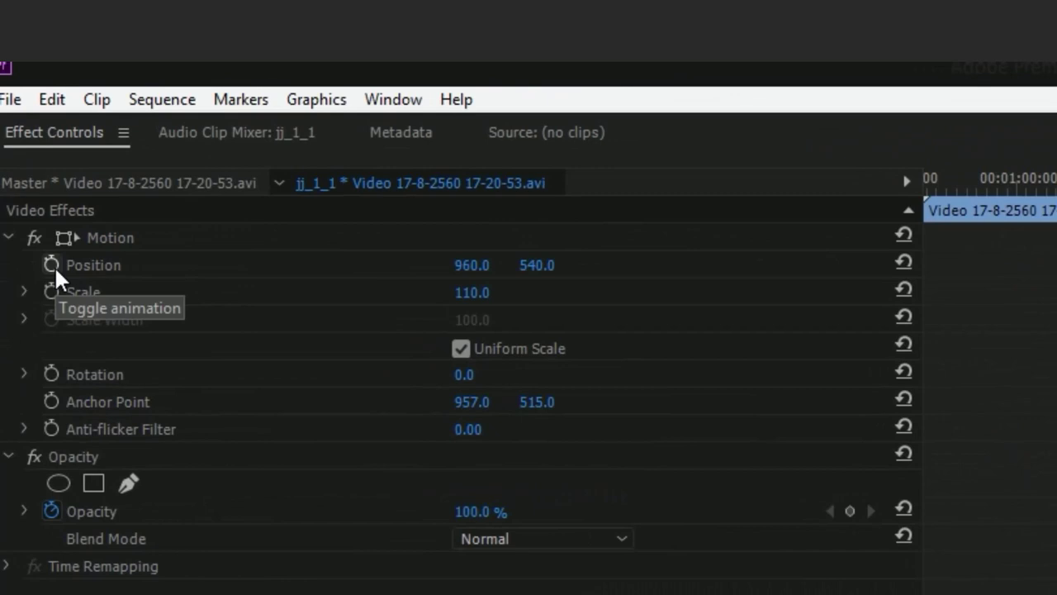
{"action": "left_click", "coordinate": [52, 265]}
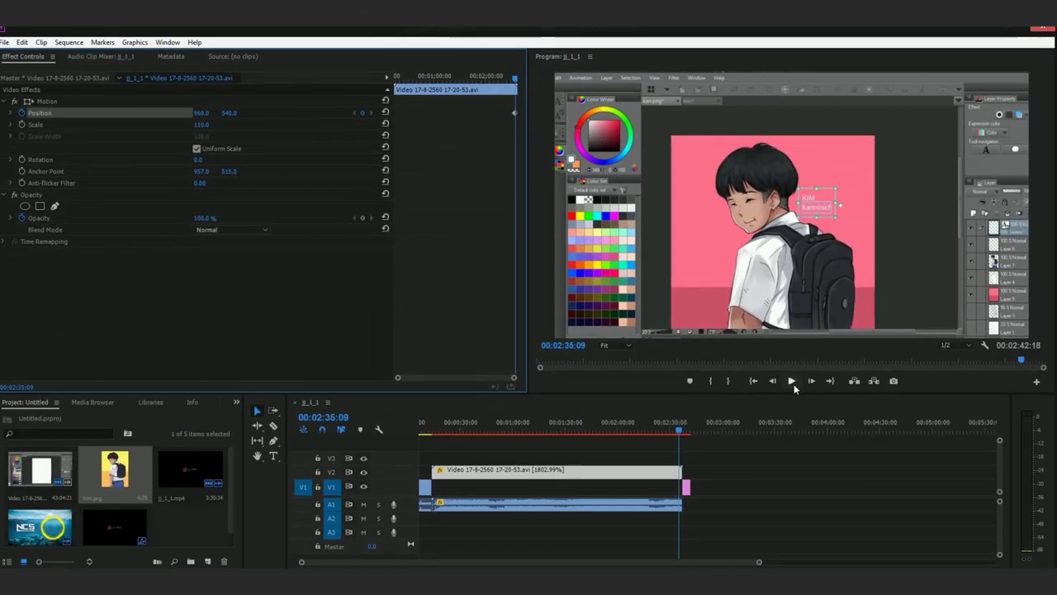
Move the drawing video's first Position keyframe earlier and set its horizontal position to -1075.5 at 00:02:36:22 so it slides out of frame.
{"action": "left_click", "coordinate": [794, 385]}
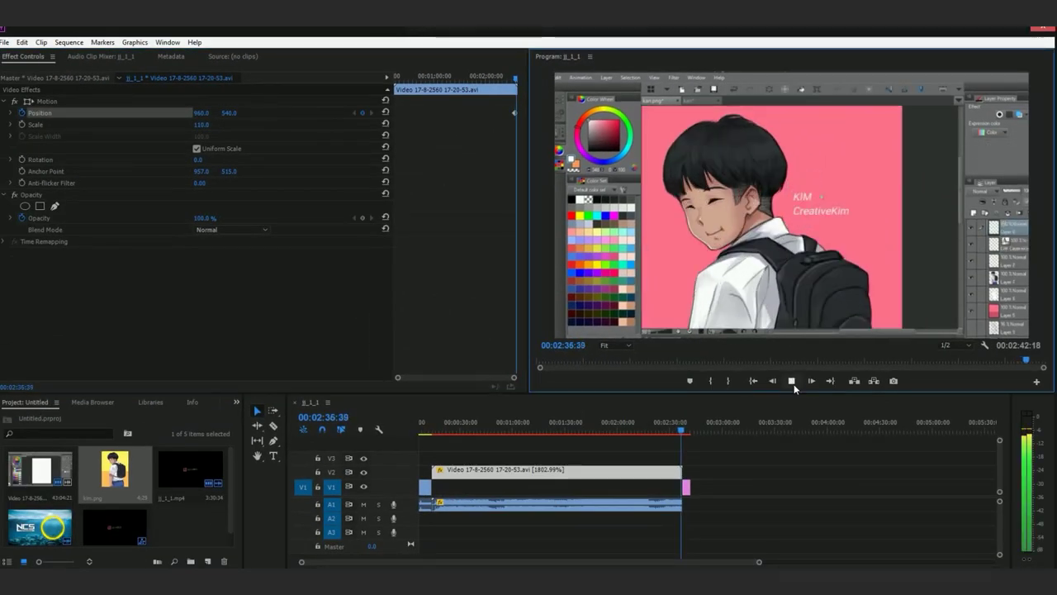
{"action": "left_click", "coordinate": [791, 381]}
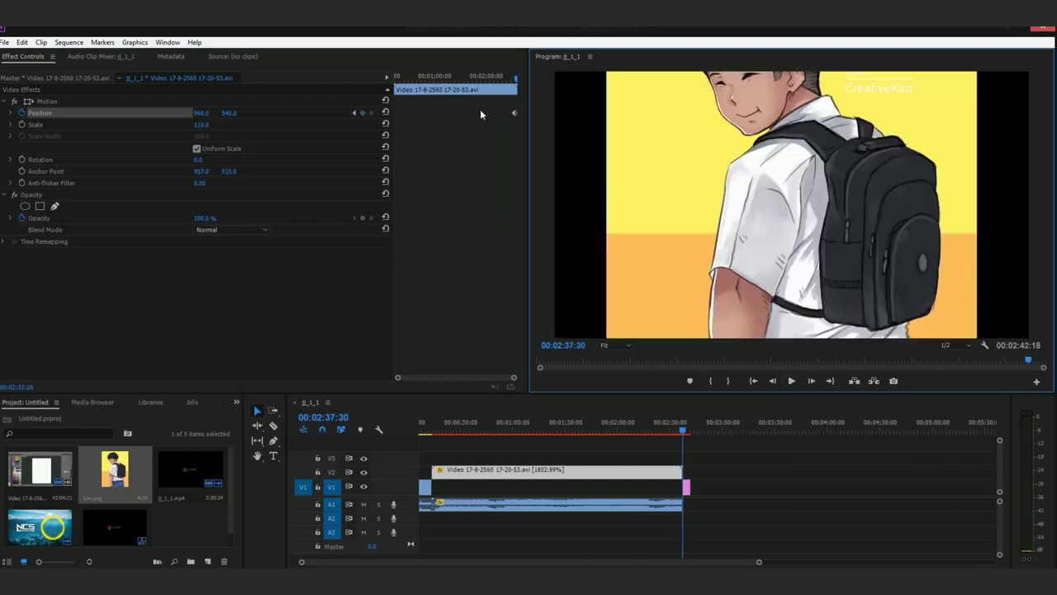
{"action": "left_click", "coordinate": [511, 114]}
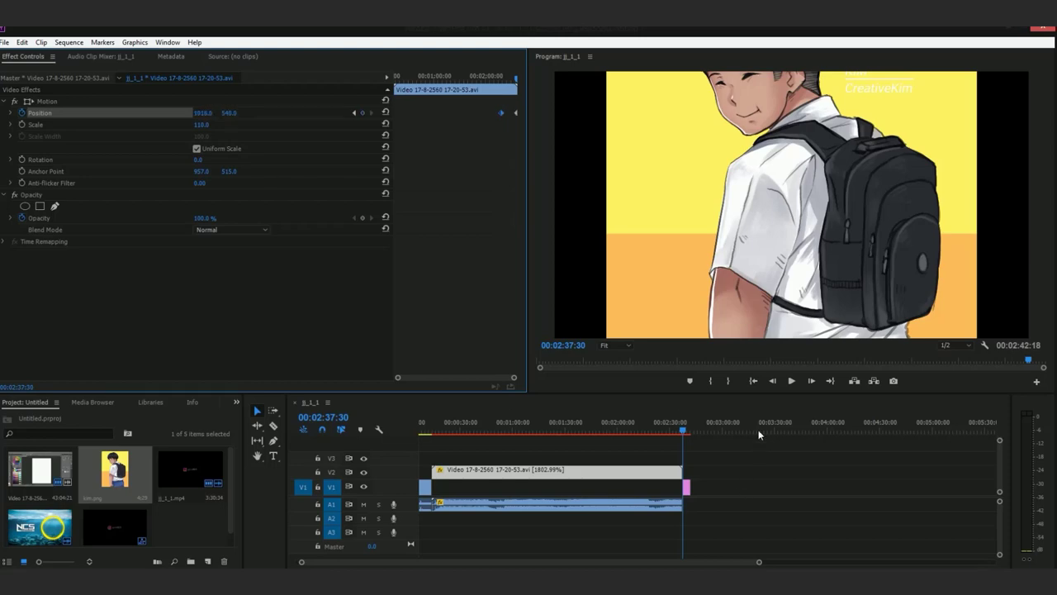
{"action": "left_click_drag", "start_coordinate": [673, 427], "coordinate": [683, 435]}
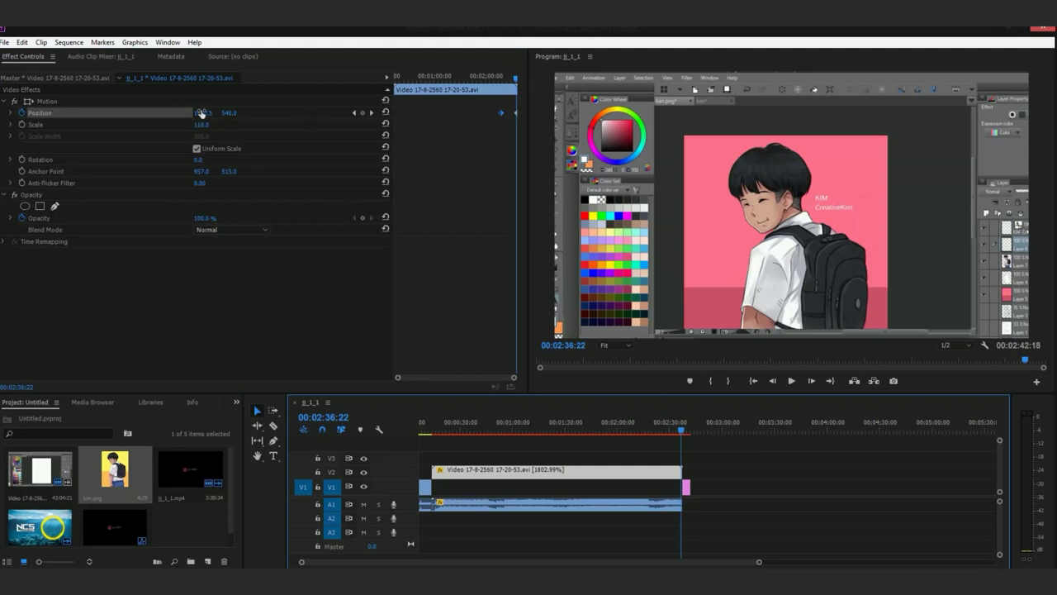
{"action": "left_click_drag", "start_coordinate": [201, 113], "coordinate": [128, 113]}
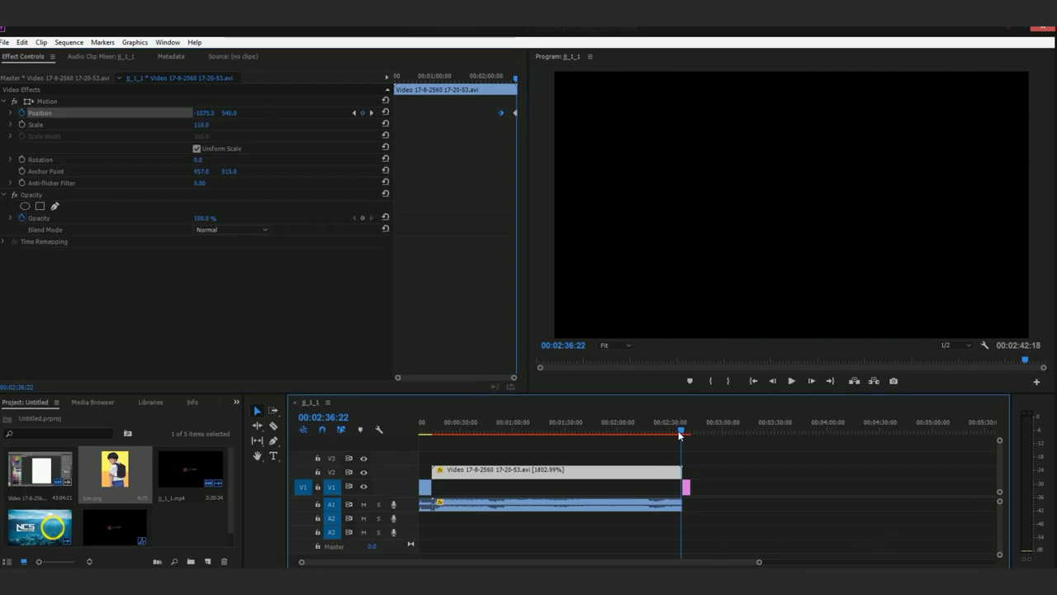
Play back the sequence from about 00:02:05:33 to examine the drawing video's slide-out and its speed.
{"action": "left_click_drag", "start_coordinate": [678, 430], "coordinate": [627, 427]}
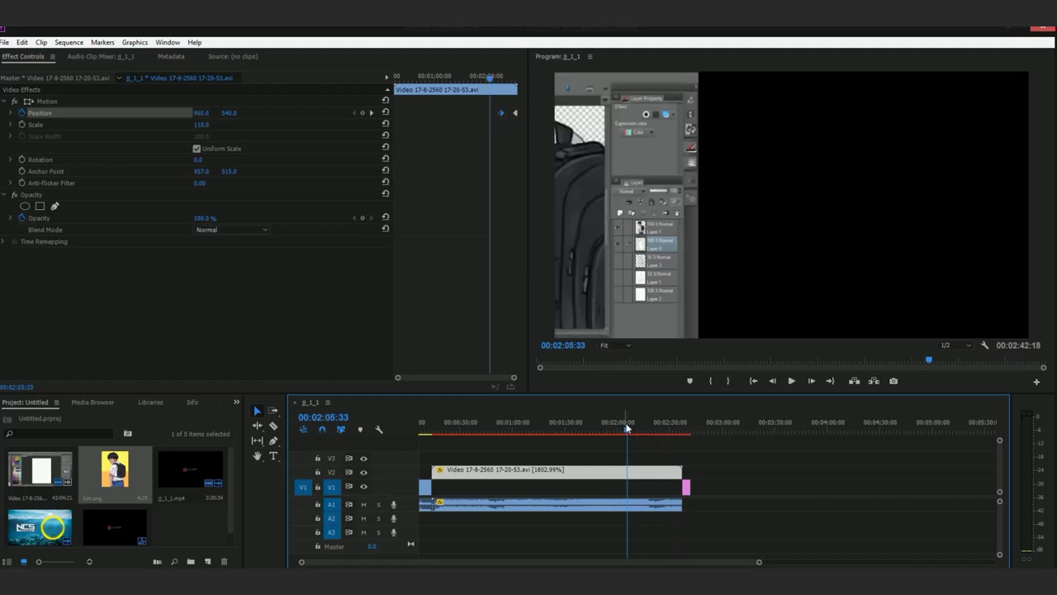
{"action": "left_click", "coordinate": [789, 376]}
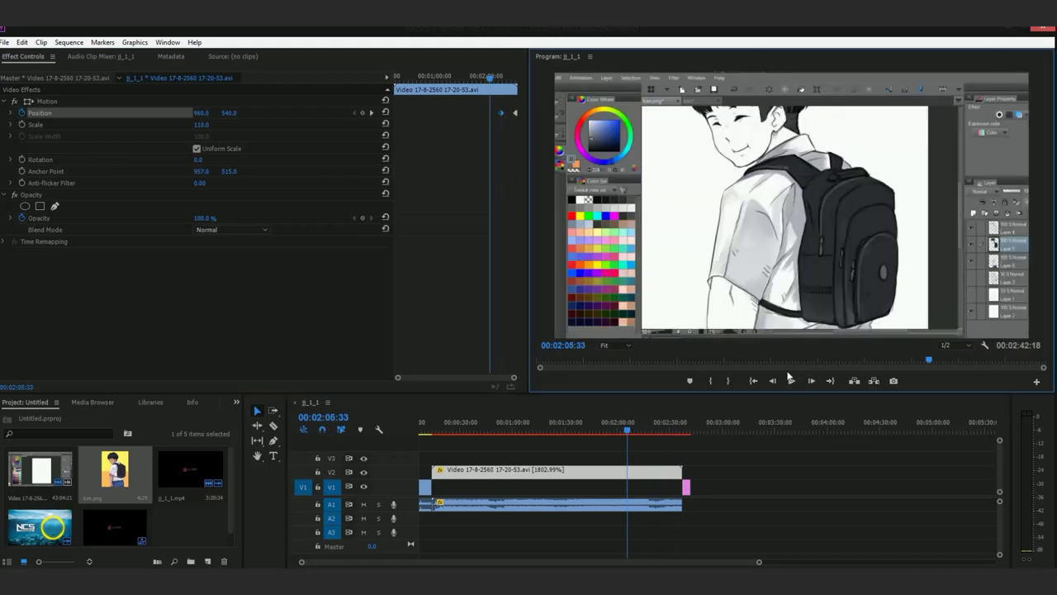
{"action": "left_click", "coordinate": [790, 379]}
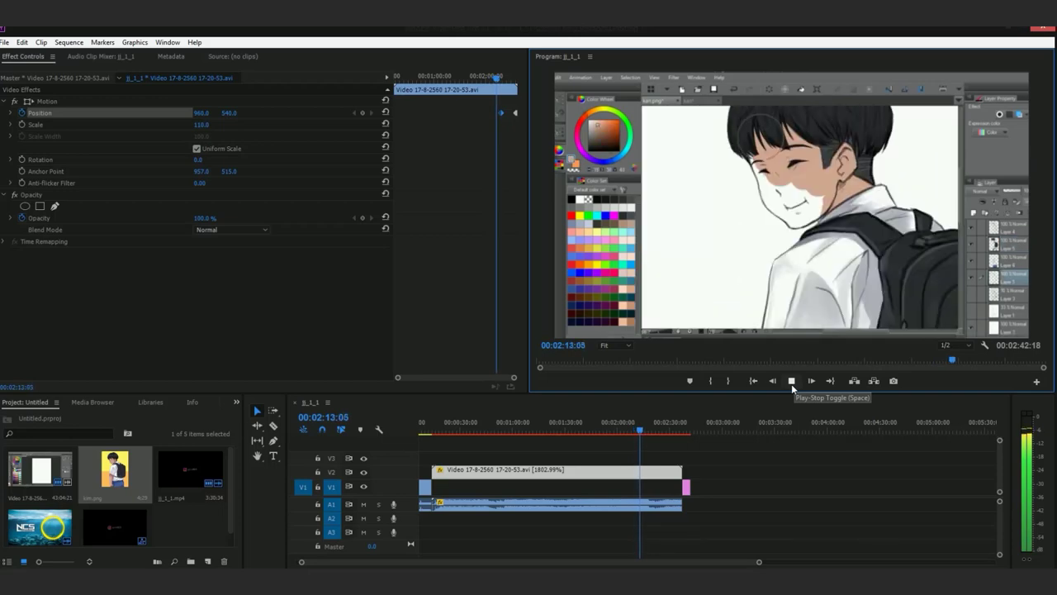
{"action": "left_click", "coordinate": [791, 383]}
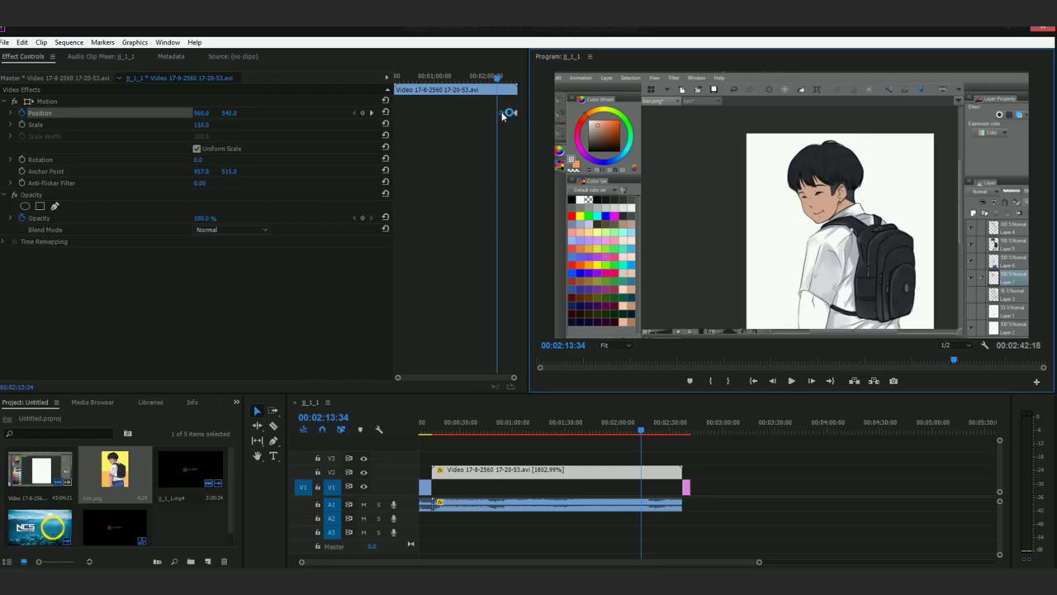
{"action": "left_click", "coordinate": [793, 382]}
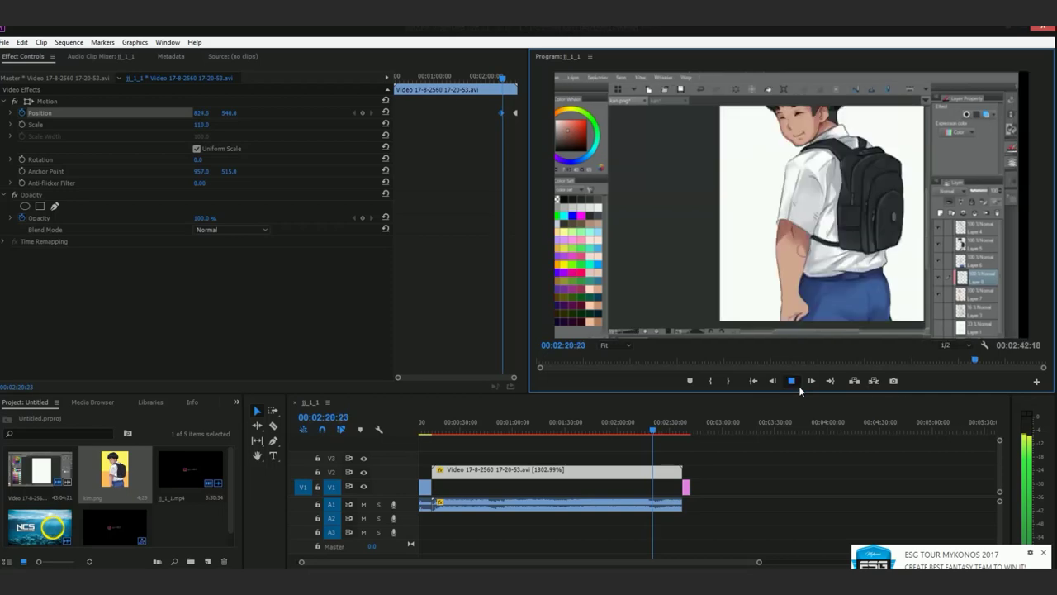
{"action": "left_click", "coordinate": [799, 389]}
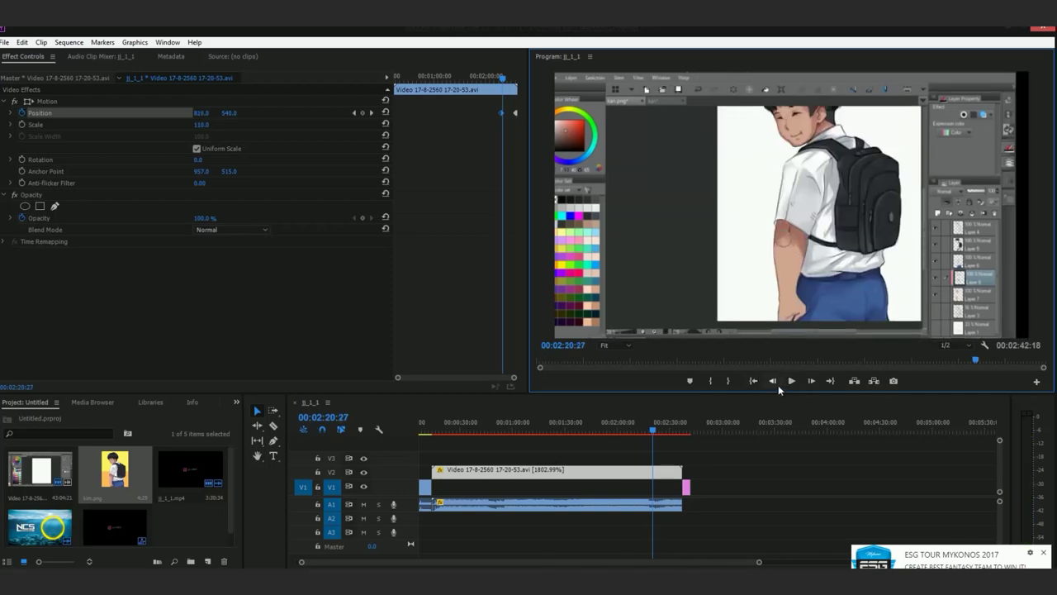
{"action": "left_click", "coordinate": [791, 381]}
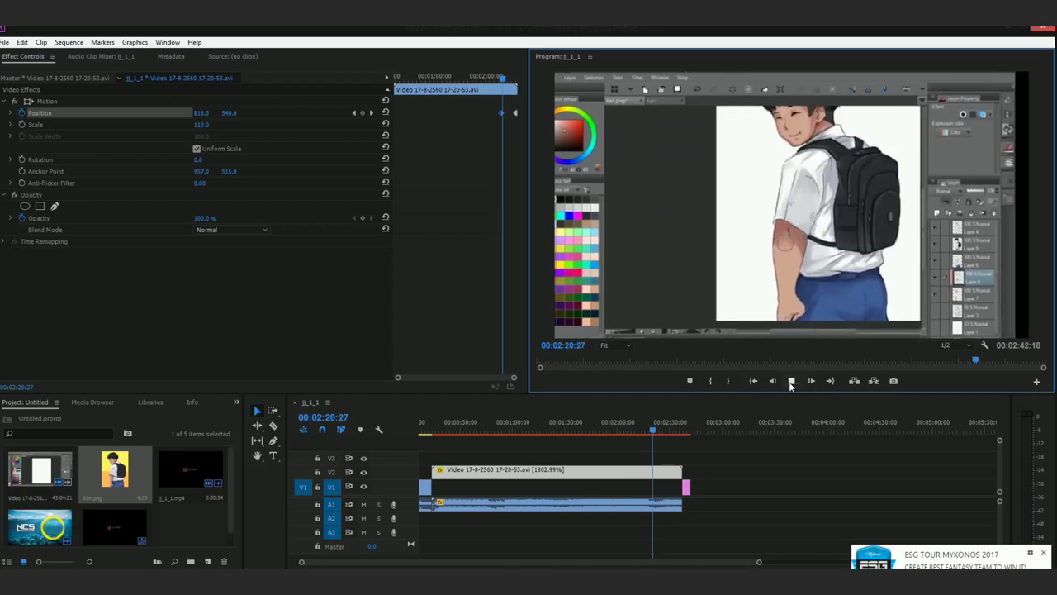
{"action": "left_click", "coordinate": [791, 381]}
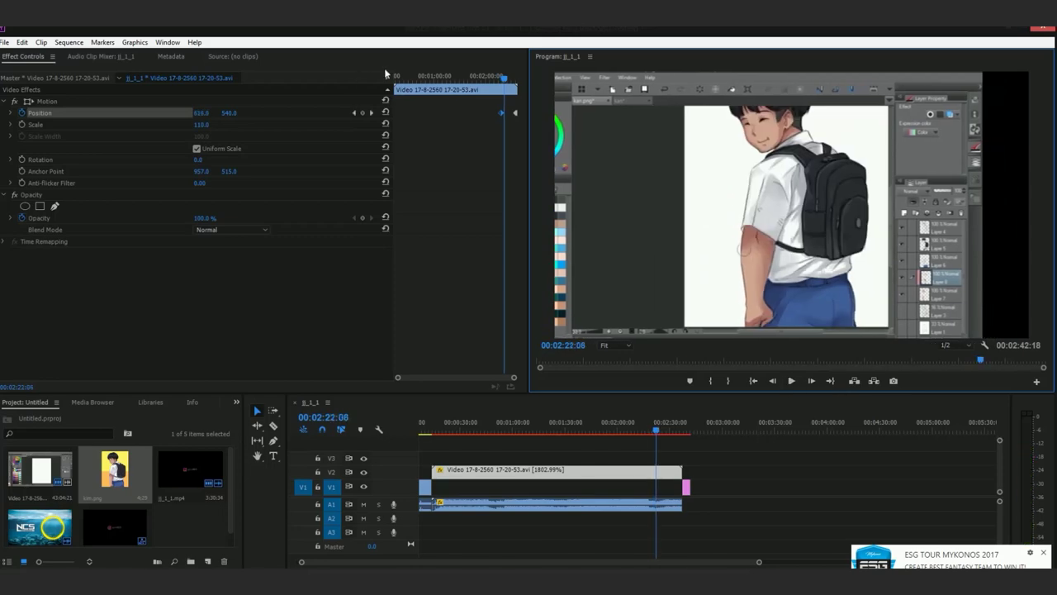
Move the drawing video's ending Position keyframe closer to the first one to speed up the slide-out, and check it in playback.
{"action": "left_click", "coordinate": [515, 112]}
{"action": "left_click_drag", "start_coordinate": [512, 111], "coordinate": [508, 111]}
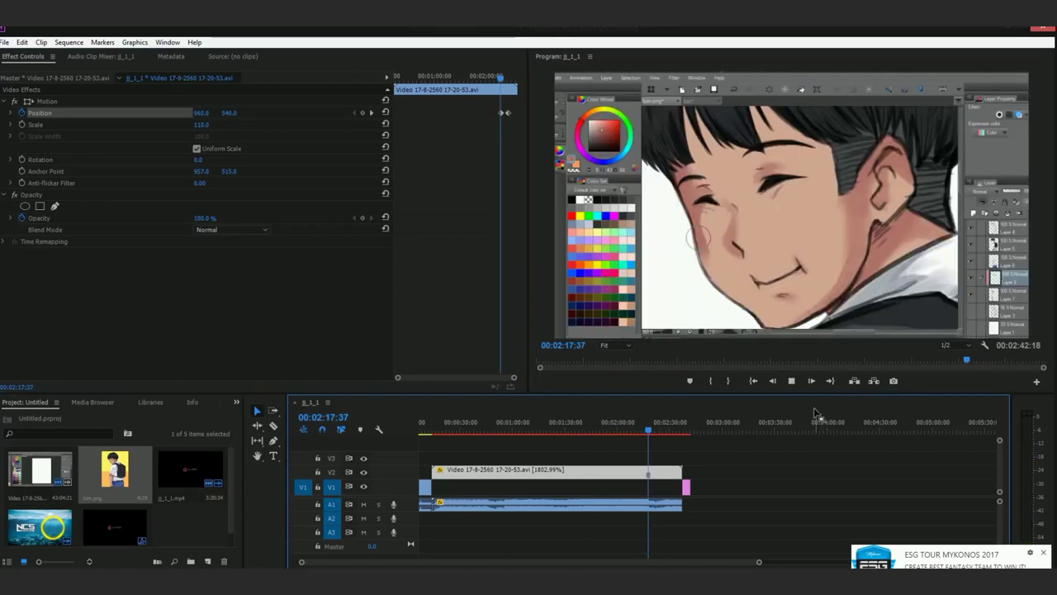
{"action": "left_click", "coordinate": [791, 382]}
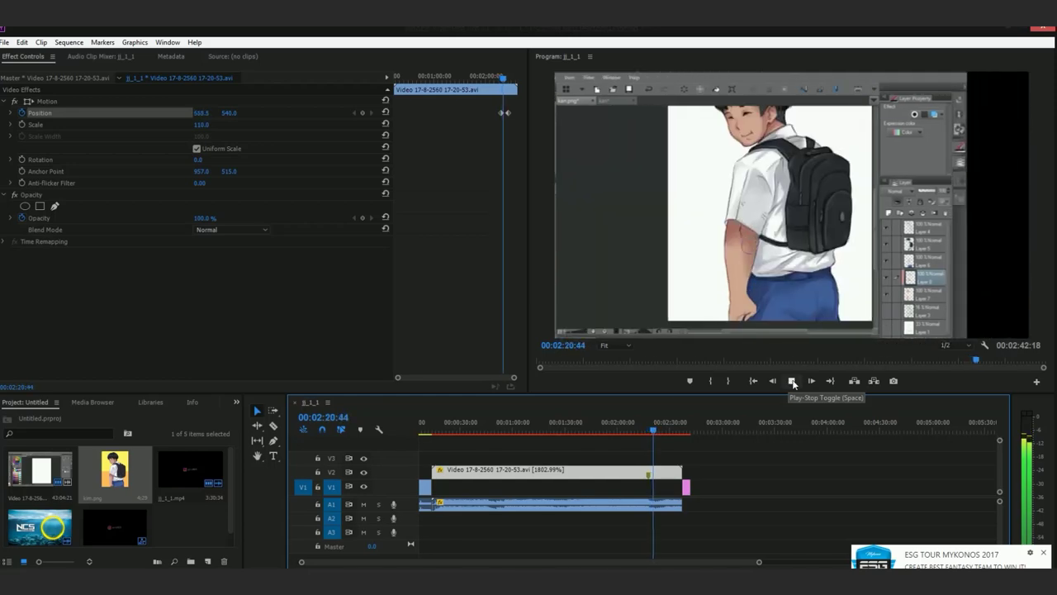
{"action": "left_click", "coordinate": [793, 382]}
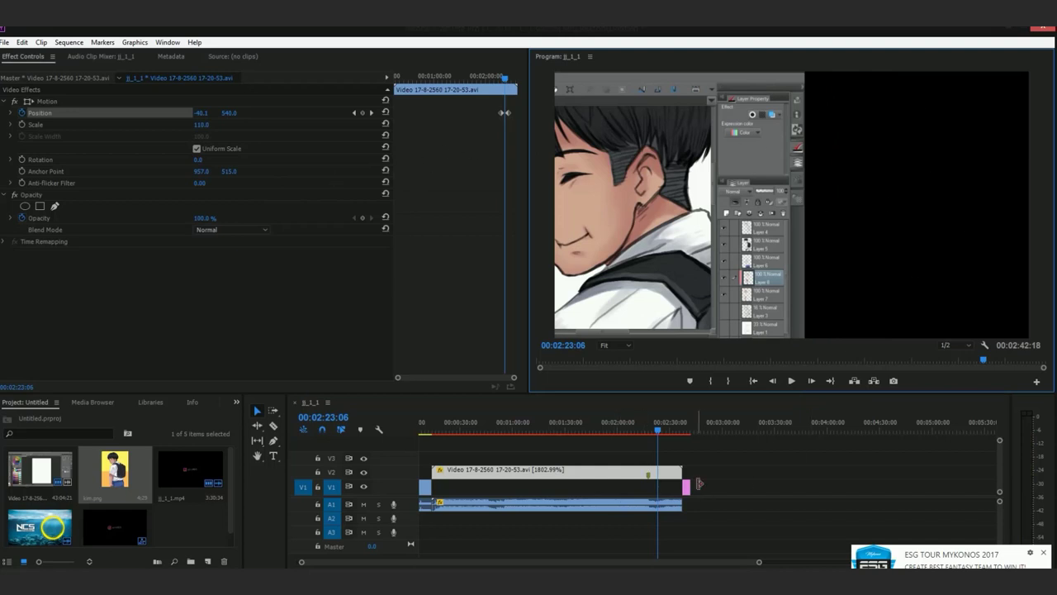
Place kim.png on V1 beneath the last part of the drawing video, from the slide-out's start to the video's end, and shift the picture slightly right.
{"action": "left_click_drag", "start_coordinate": [687, 488], "coordinate": [667, 490]}
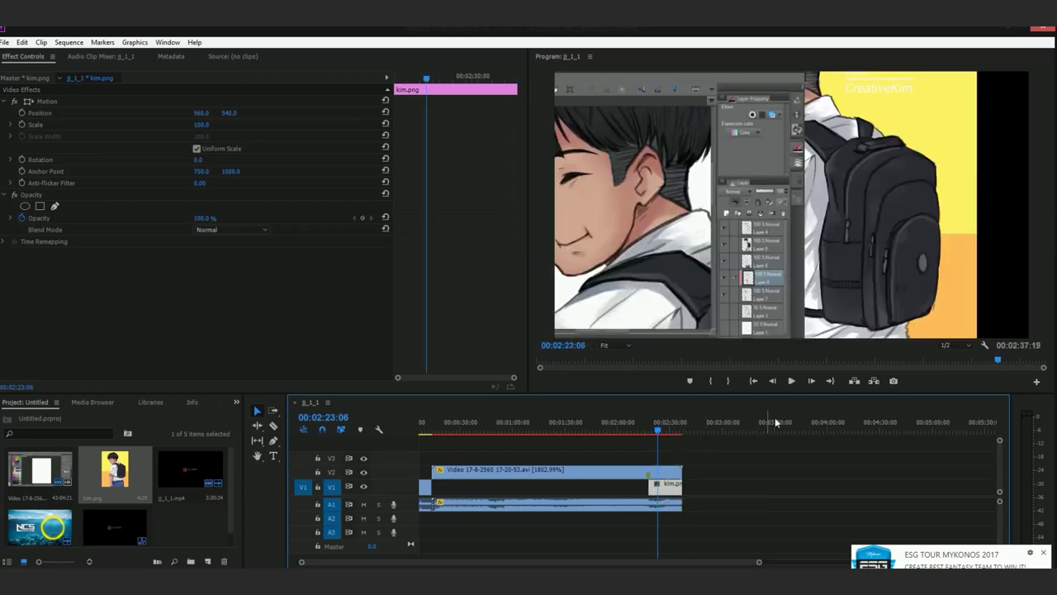
{"action": "left_click_drag", "start_coordinate": [656, 431], "coordinate": [663, 428]}
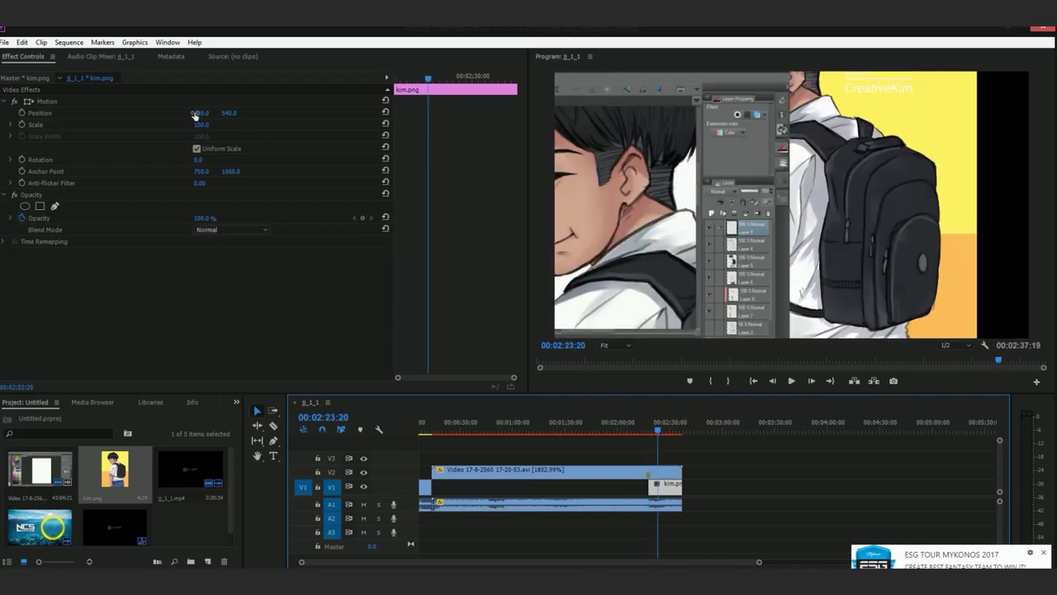
{"action": "left_click_drag", "start_coordinate": [195, 115], "coordinate": [210, 116]}
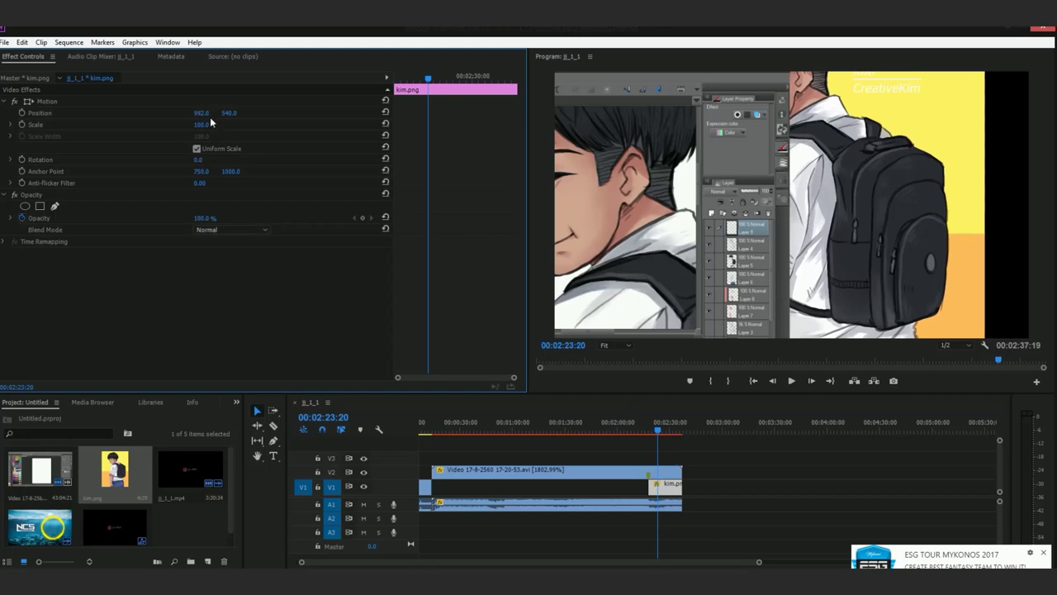
Set kim.png's Position to 1129, 1461 and Scale to 159, and turn on keyframing for both at 00:02:27:12.
{"action": "left_click", "coordinate": [791, 381]}
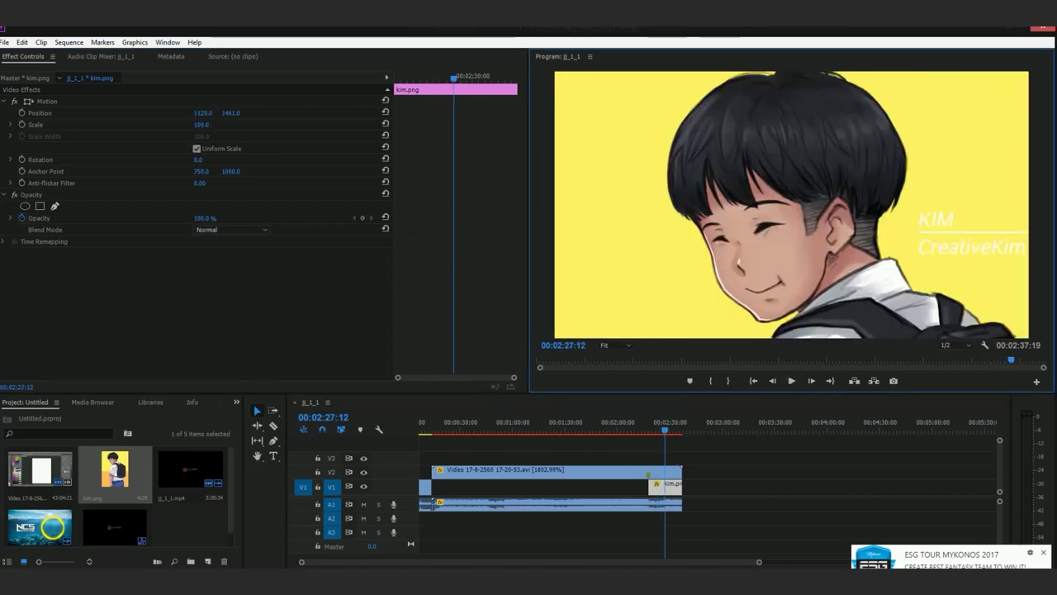
{"action": "left_click", "coordinate": [22, 113]}
{"action": "left_click", "coordinate": [21, 124]}
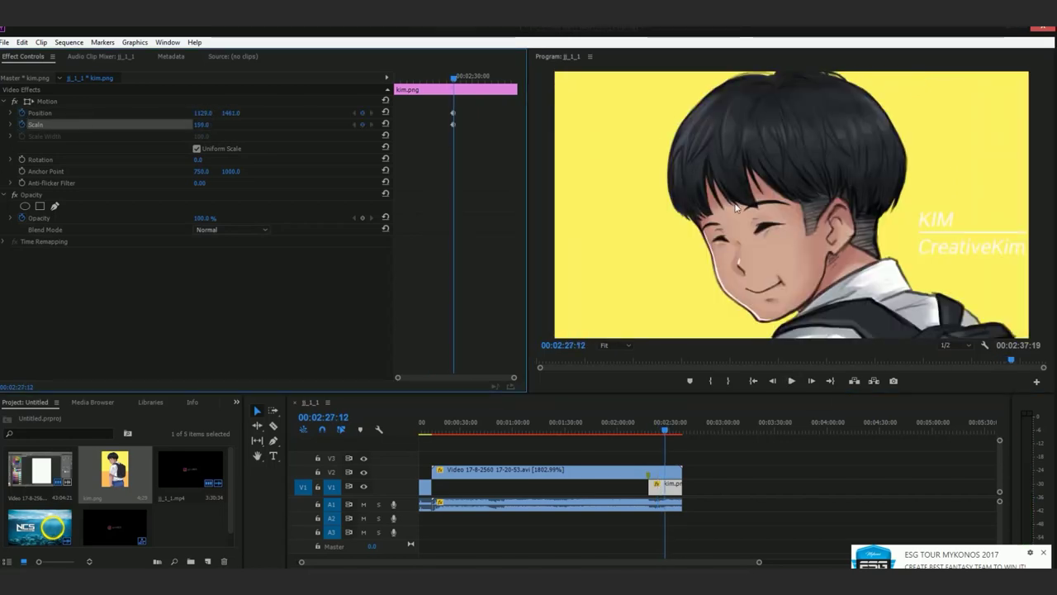
Add a Position keyframe of 911, -465 to kim.png at 00:02:33:26 to pan down the picture, and check the pan in playback.
{"action": "left_click", "coordinate": [794, 380]}
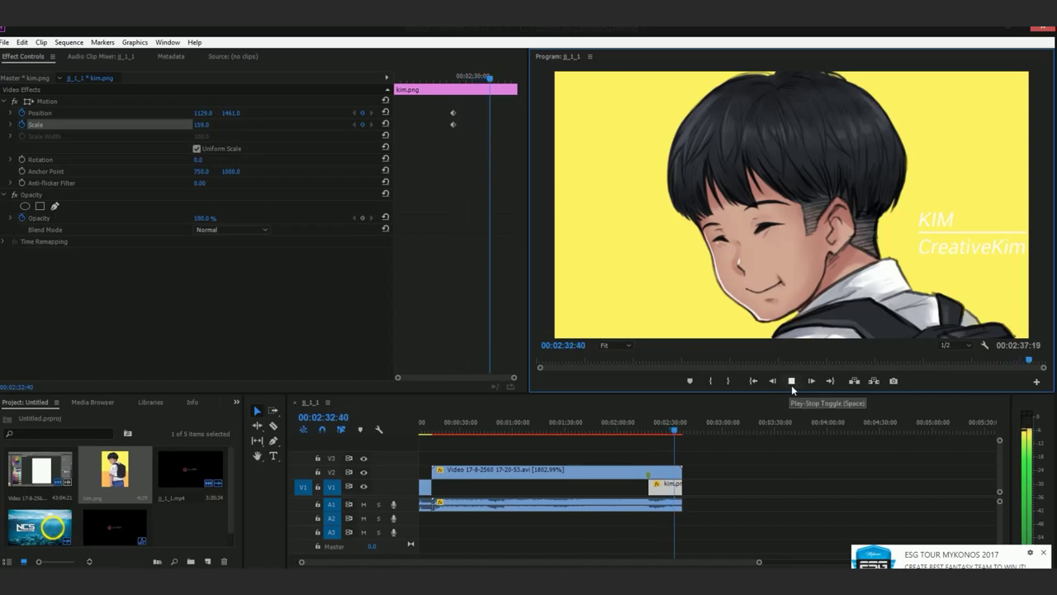
{"action": "left_click", "coordinate": [791, 383]}
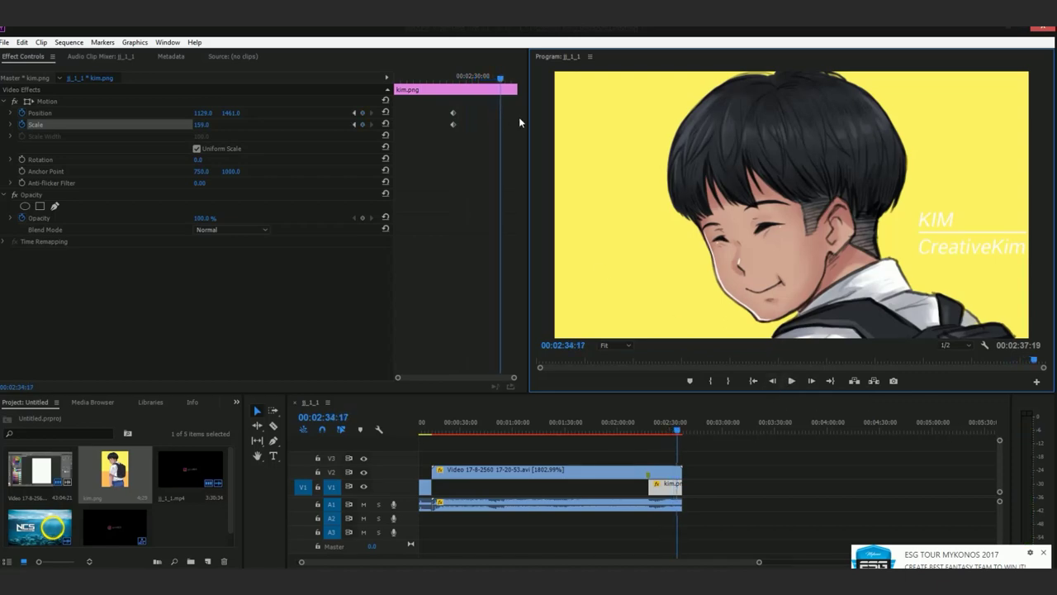
{"action": "left_click", "coordinate": [495, 80]}
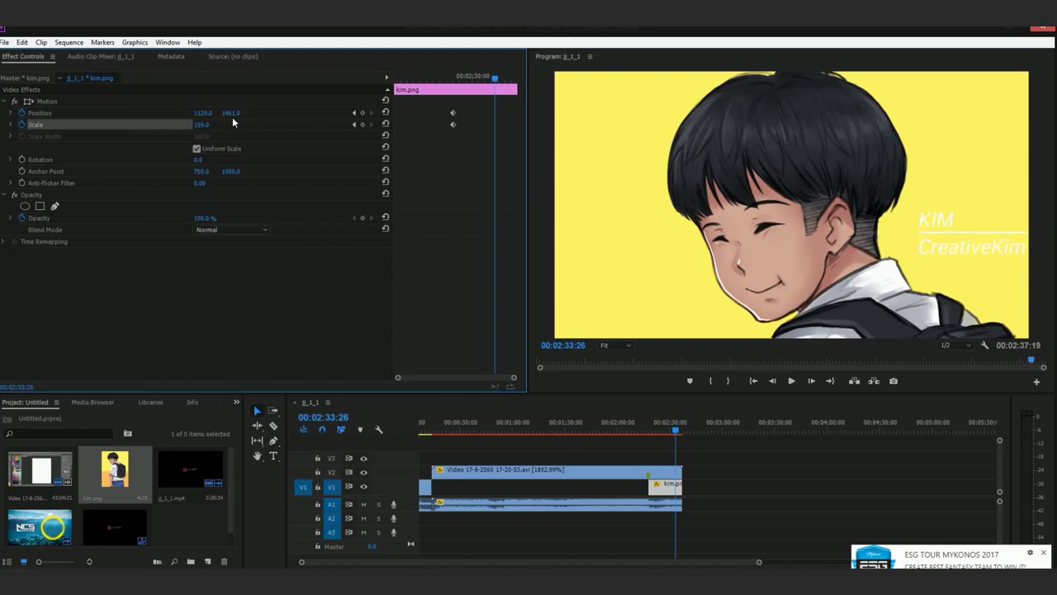
{"action": "left_click_drag", "start_coordinate": [232, 117], "coordinate": [46, 117]}
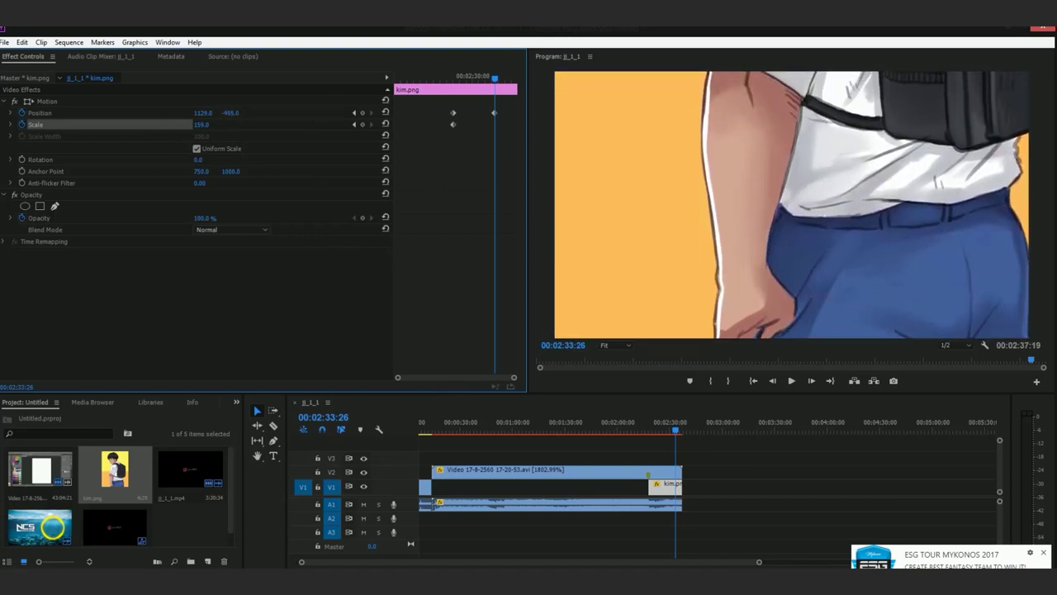
{"action": "left_click_drag", "start_coordinate": [217, 113], "coordinate": [204, 114]}
{"action": "left_click", "coordinate": [665, 434]}
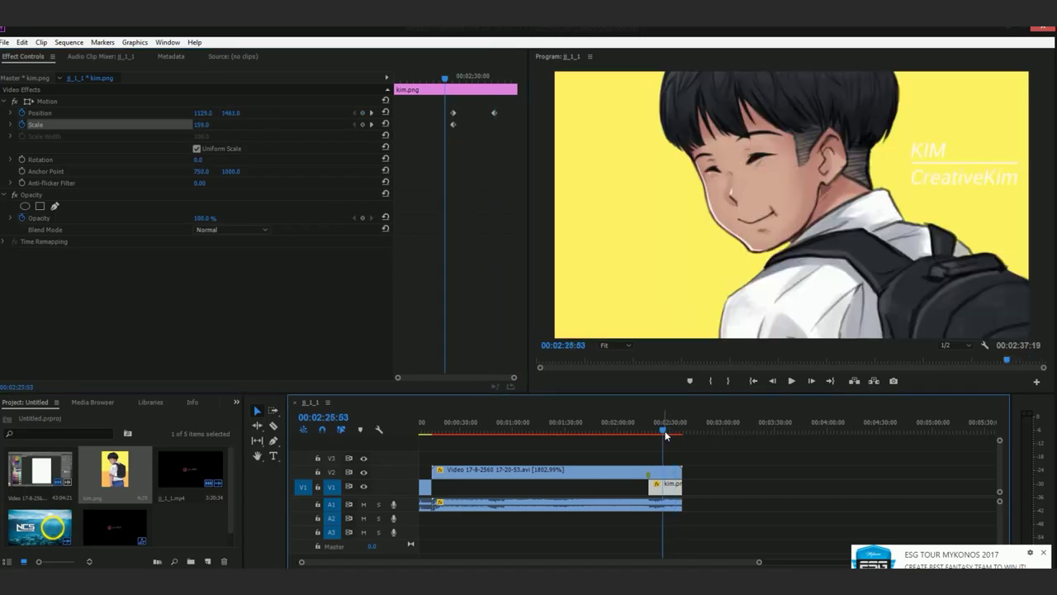
{"action": "left_click", "coordinate": [791, 381]}
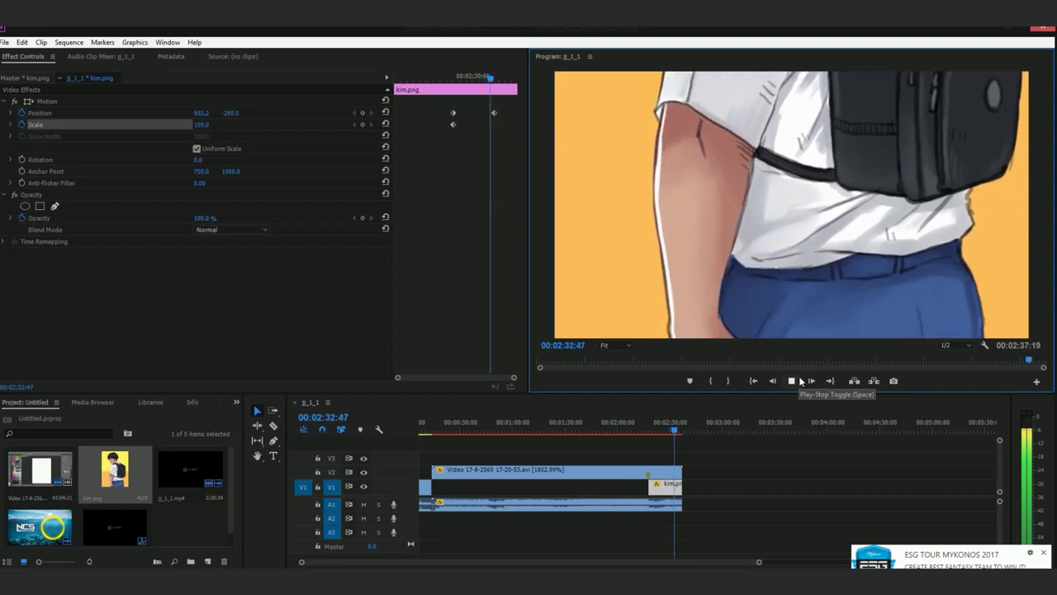
{"action": "left_click", "coordinate": [799, 380]}
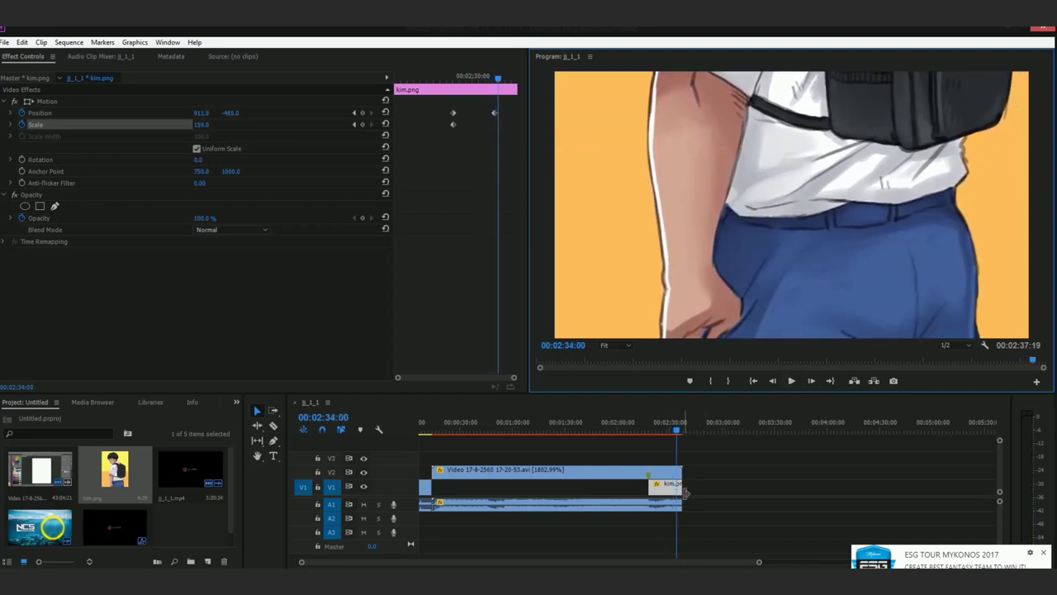
Extend kim.png's end to 00:03:08:08, keyframe its Position and Scale to zoom out to a scale of 50, and play it back.
{"action": "left_click_drag", "start_coordinate": [685, 493], "coordinate": [735, 493]}
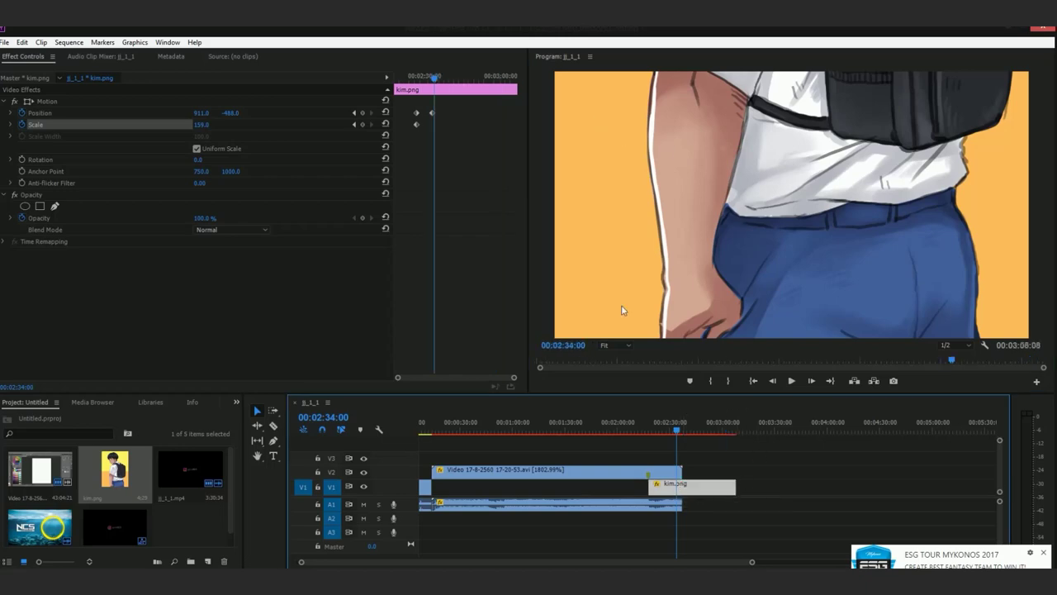
{"action": "left_click_drag", "start_coordinate": [425, 108], "coordinate": [442, 125]}
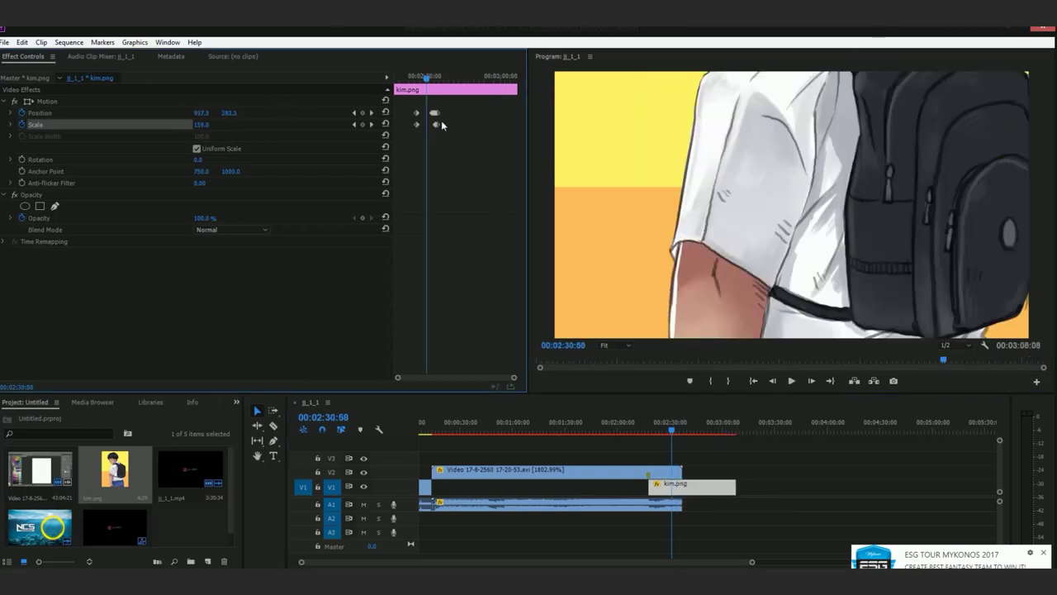
{"action": "key", "text": "space"}
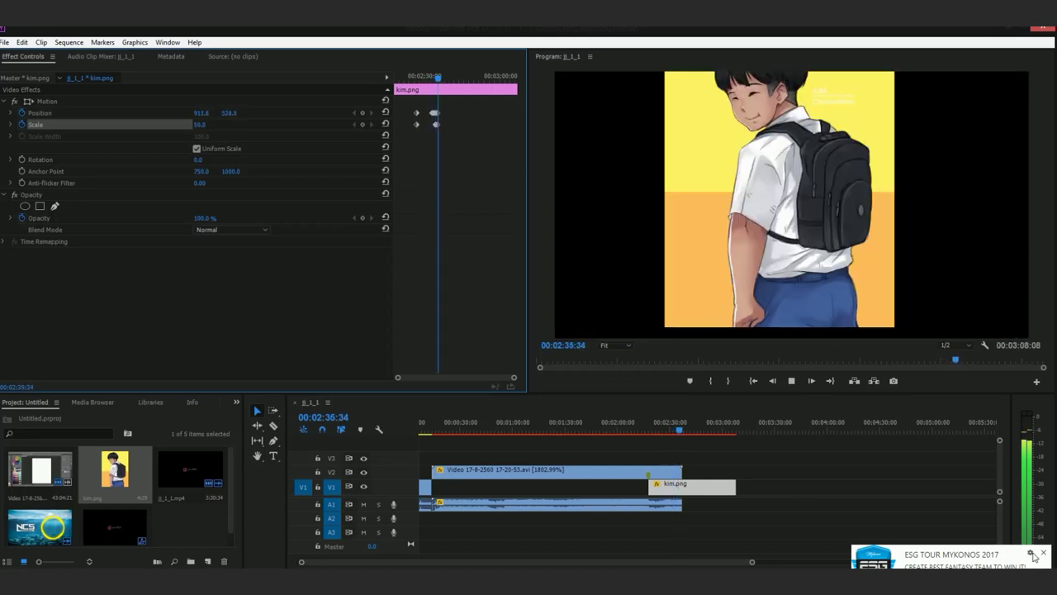
Add Position and Scale keyframes to kim.png at 00:02:37:33 to hold the zoomed-out picture, and play on from there.
{"action": "left_click", "coordinate": [1043, 552]}
{"action": "left_click", "coordinate": [683, 432]}
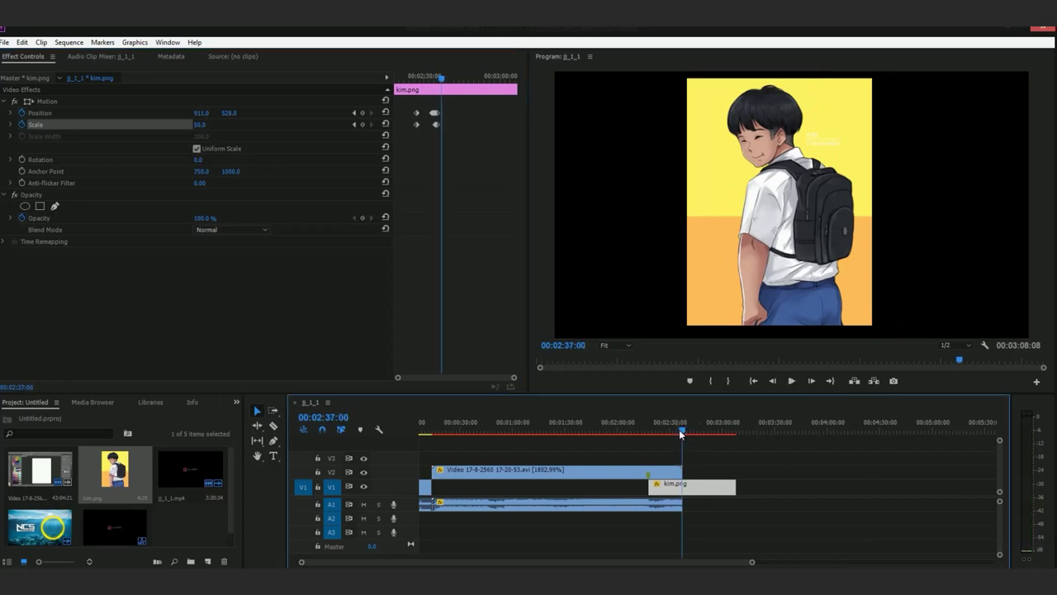
{"action": "left_click_drag", "start_coordinate": [442, 168], "coordinate": [443, 168]}
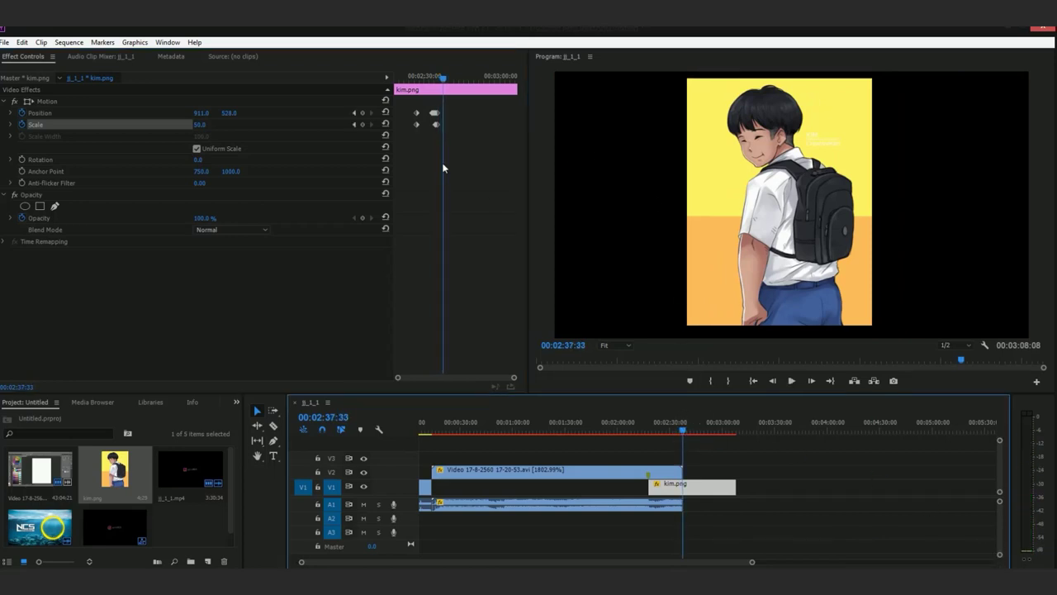
{"action": "left_click", "coordinate": [362, 124]}
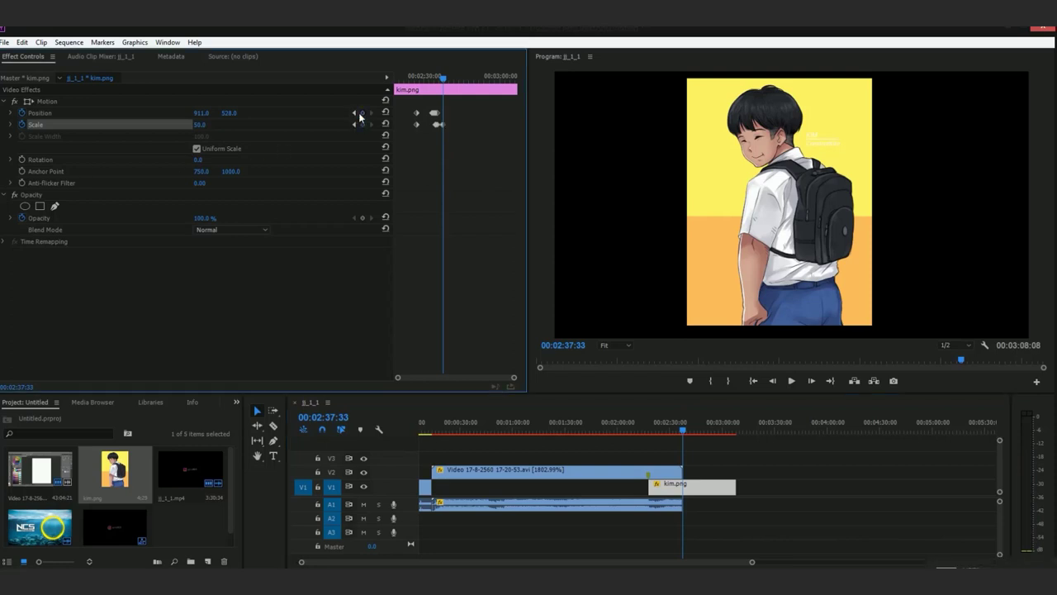
{"action": "left_click", "coordinate": [362, 113]}
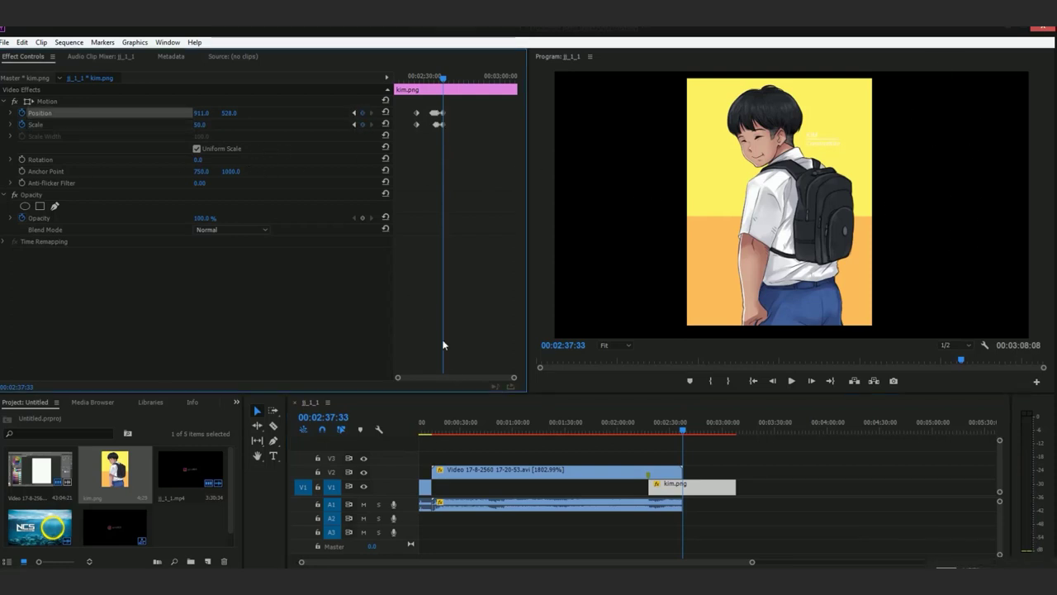
{"action": "key", "text": "space"}
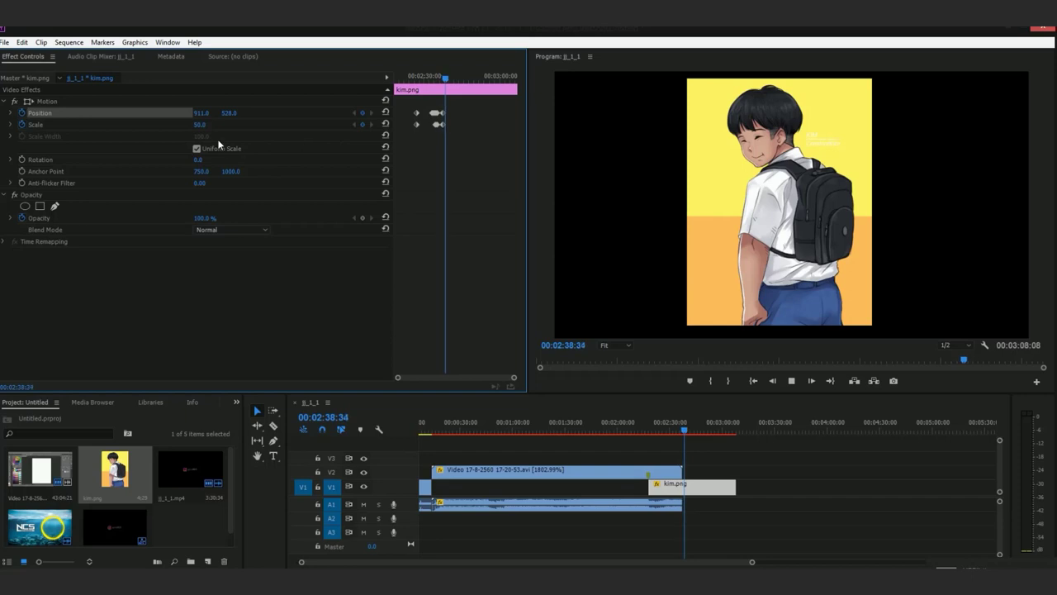
{"action": "key", "text": "space"}
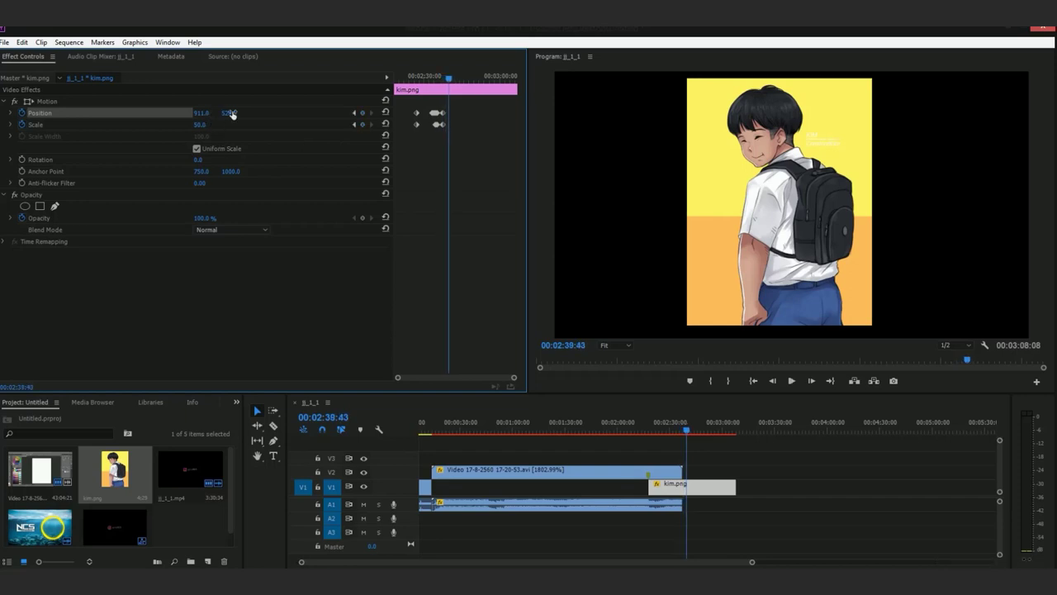
Add a Position keyframe of about 449, 539 to kim.png at 00:02:39:43 to slide the picture left, and play back the move.
{"action": "left_click_drag", "start_coordinate": [229, 113], "coordinate": [170, 113]}
{"action": "left_click_drag", "start_coordinate": [450, 76], "coordinate": [441, 80]}
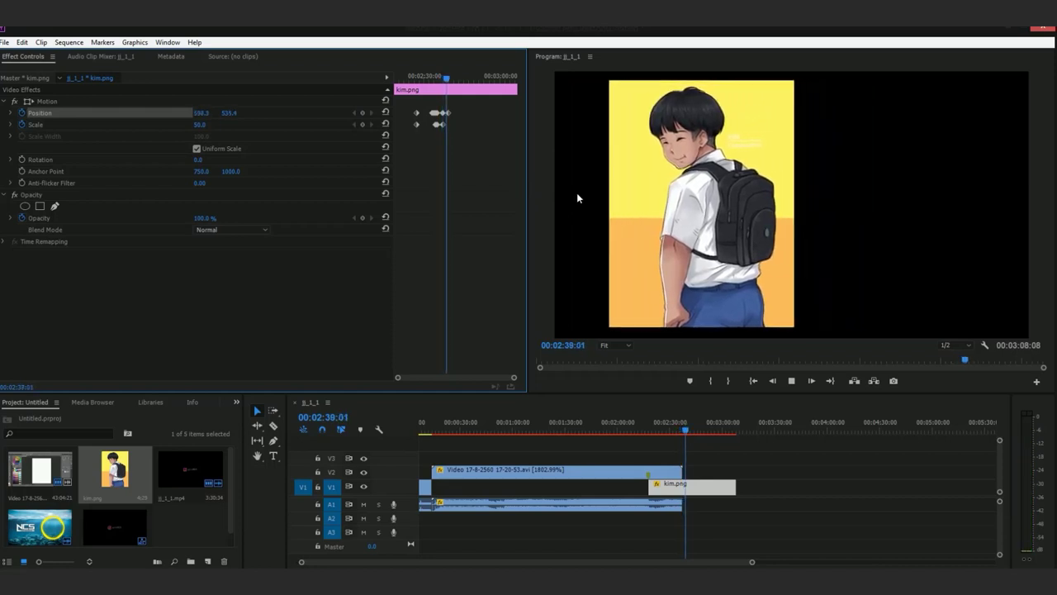
{"action": "key", "text": "space"}
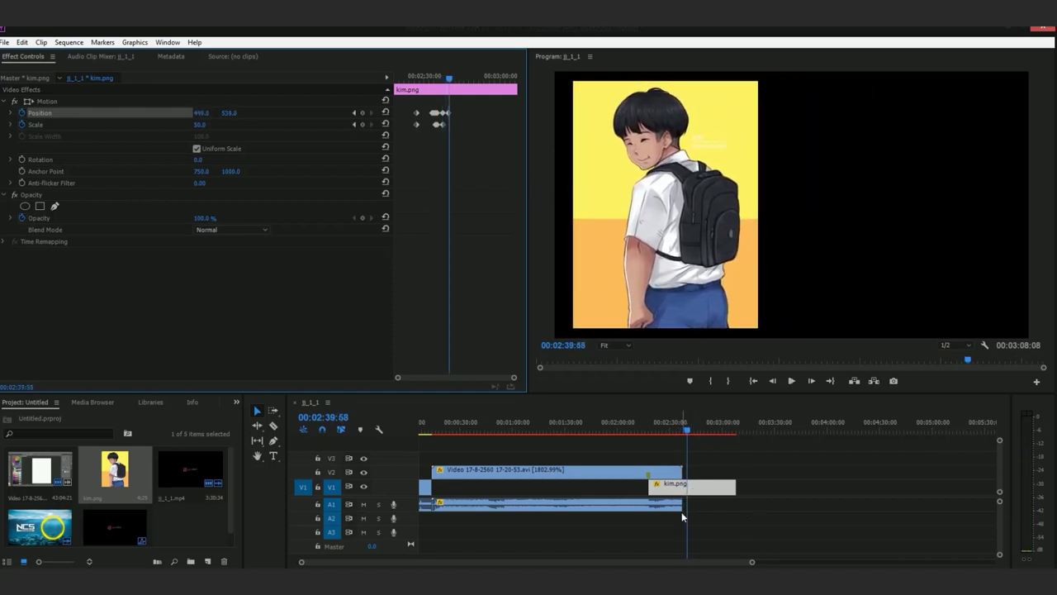
Make kim.png and the music clip both end at 00:02:53:50, and play back the ending.
{"action": "left_click_drag", "start_coordinate": [684, 500], "coordinate": [711, 487]}
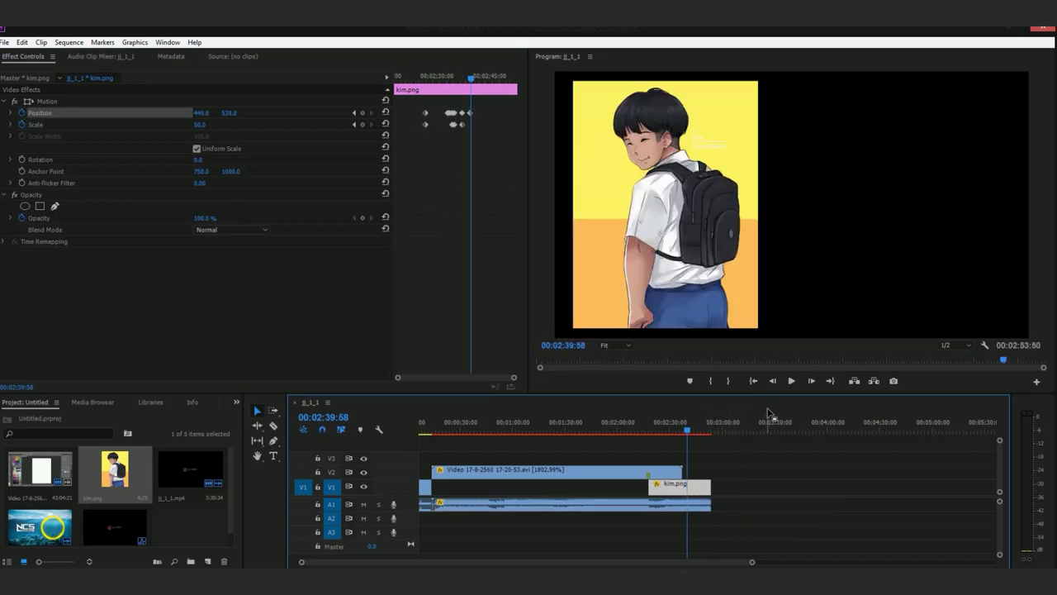
{"action": "key", "text": "space"}
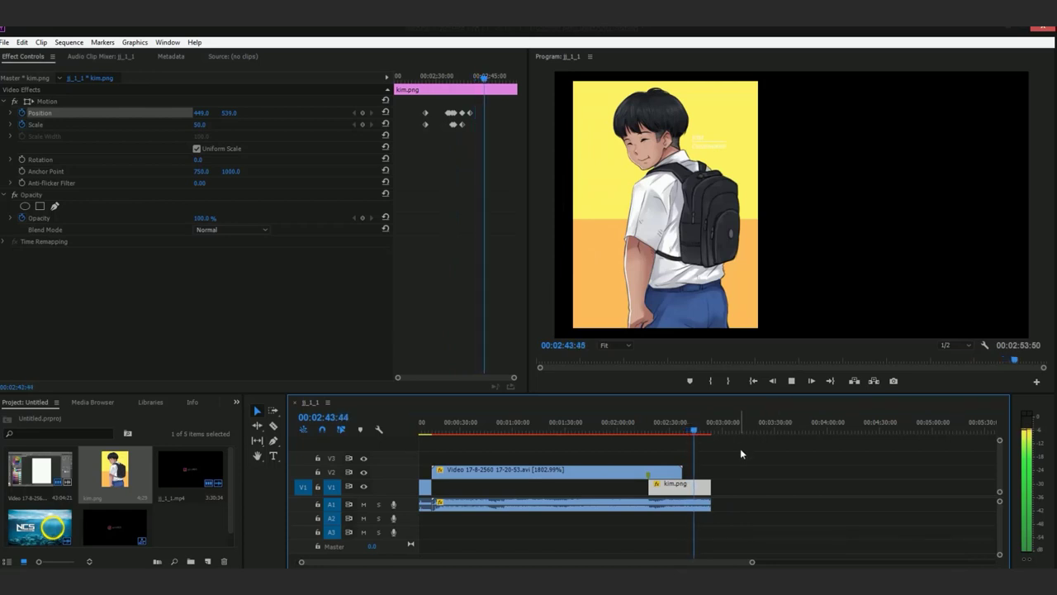
{"action": "key", "text": "space"}
Fade out the music with Level keyframes of -5.3 dB at 00:02:46:29 and -287.5 dB at 00:02:52:18, and play the fade.
{"action": "left_click", "coordinate": [705, 505]}
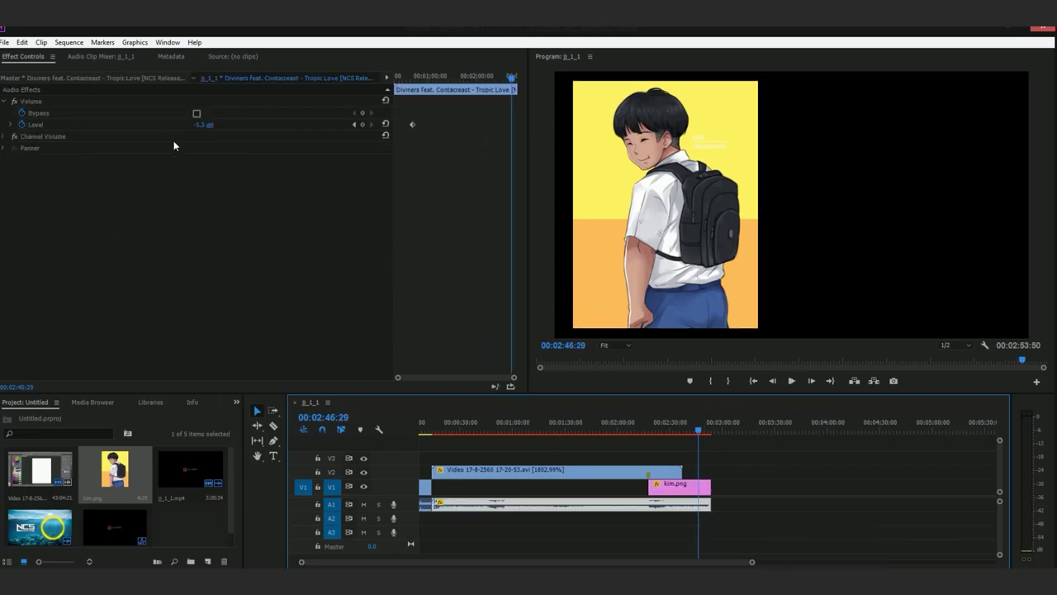
{"action": "left_click", "coordinate": [21, 123]}
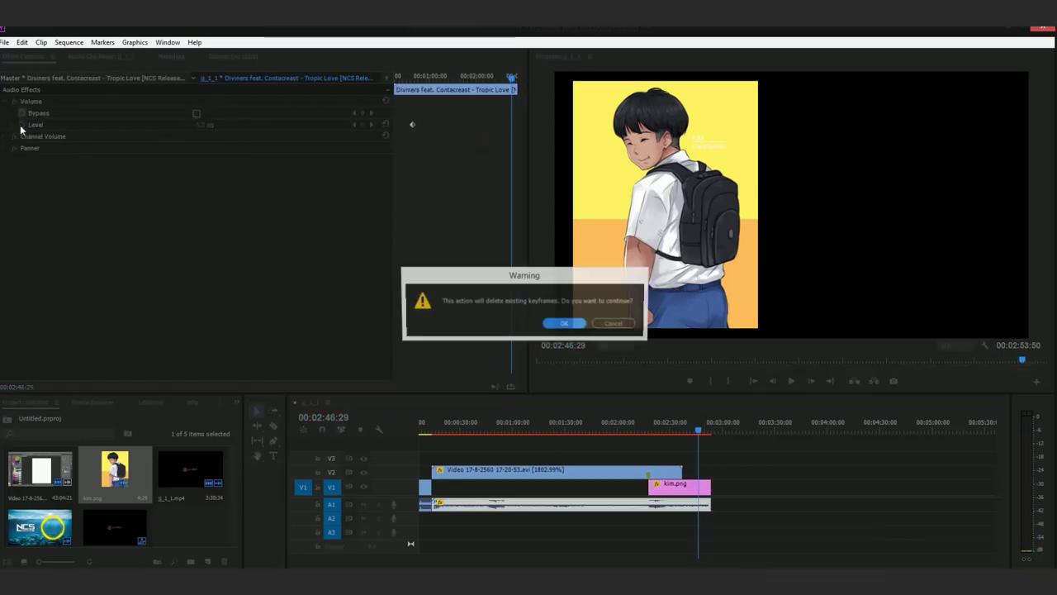
{"action": "left_click", "coordinate": [615, 325]}
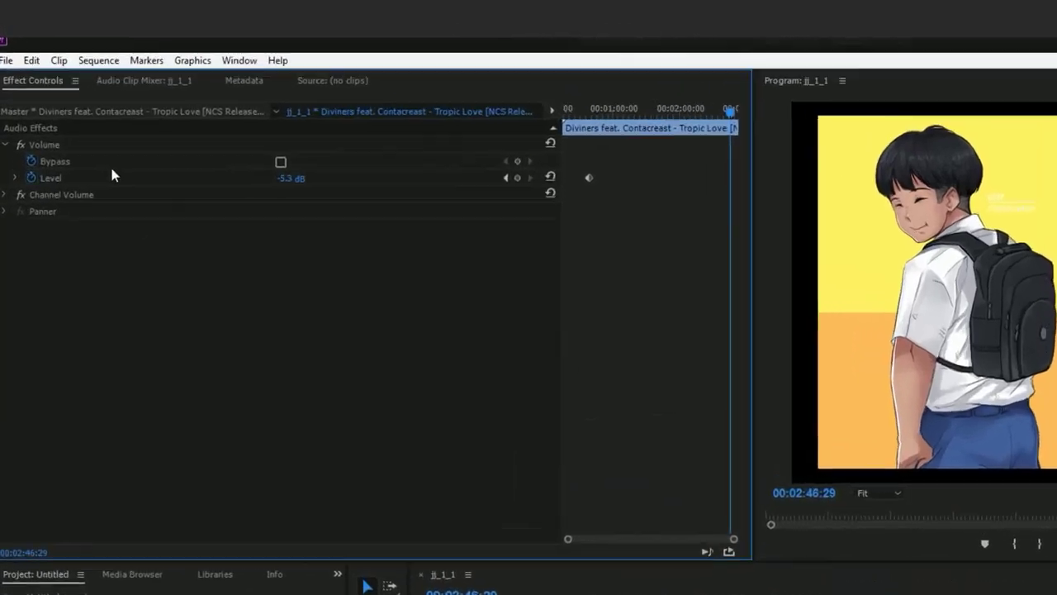
{"action": "left_click", "coordinate": [786, 269]}
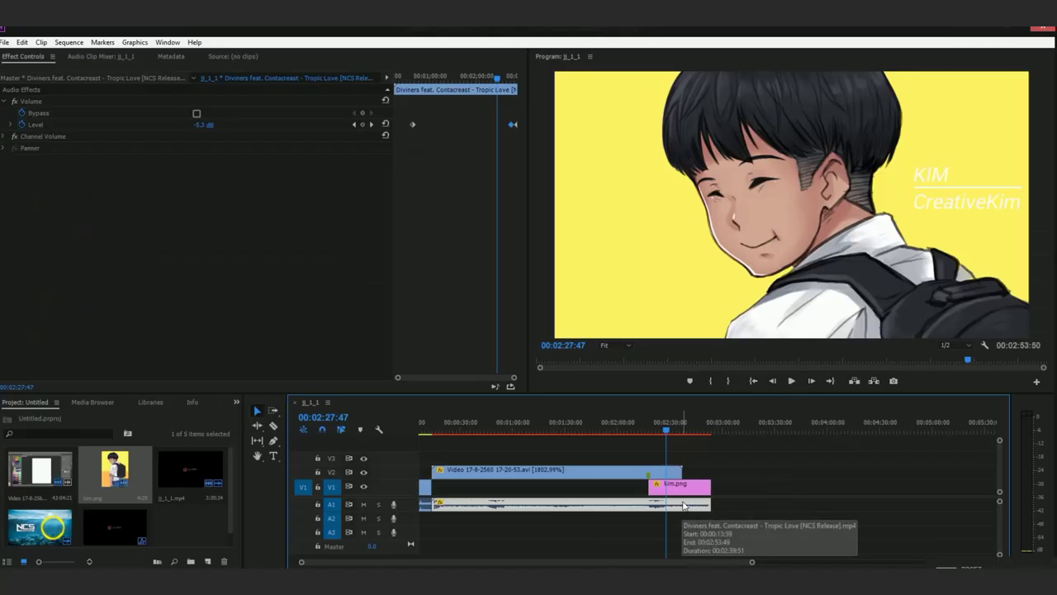
{"action": "left_click", "coordinate": [705, 431]}
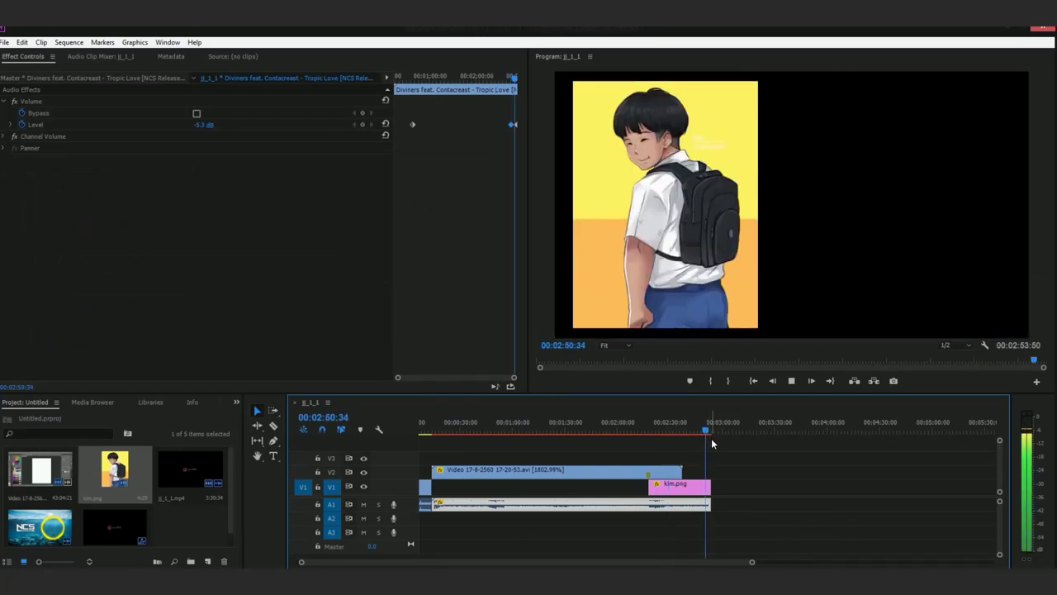
{"action": "key", "text": "space"}
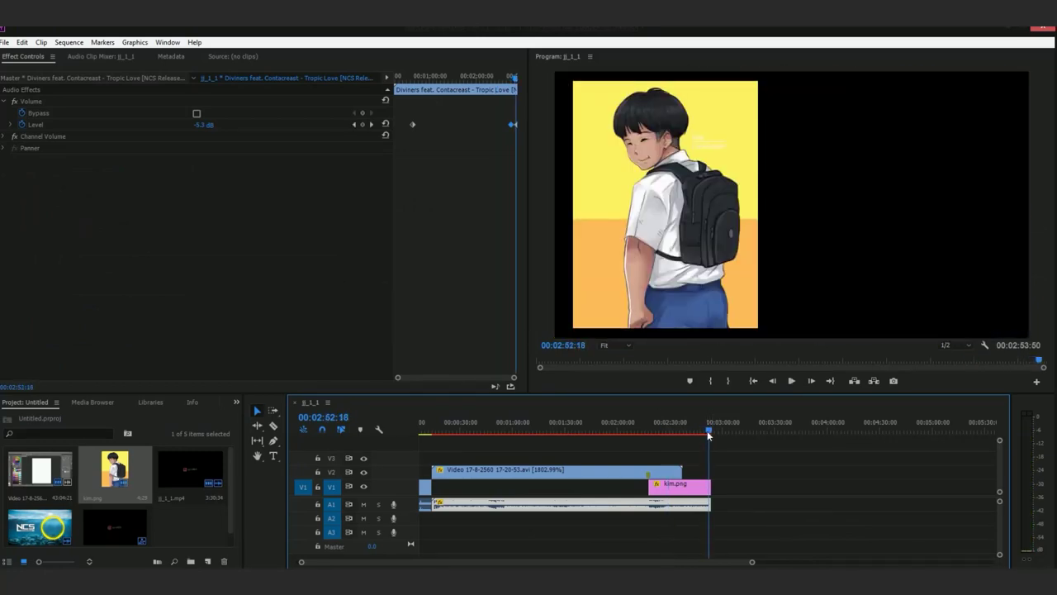
{"action": "left_click_drag", "start_coordinate": [204, 125], "coordinate": [198, 125]}
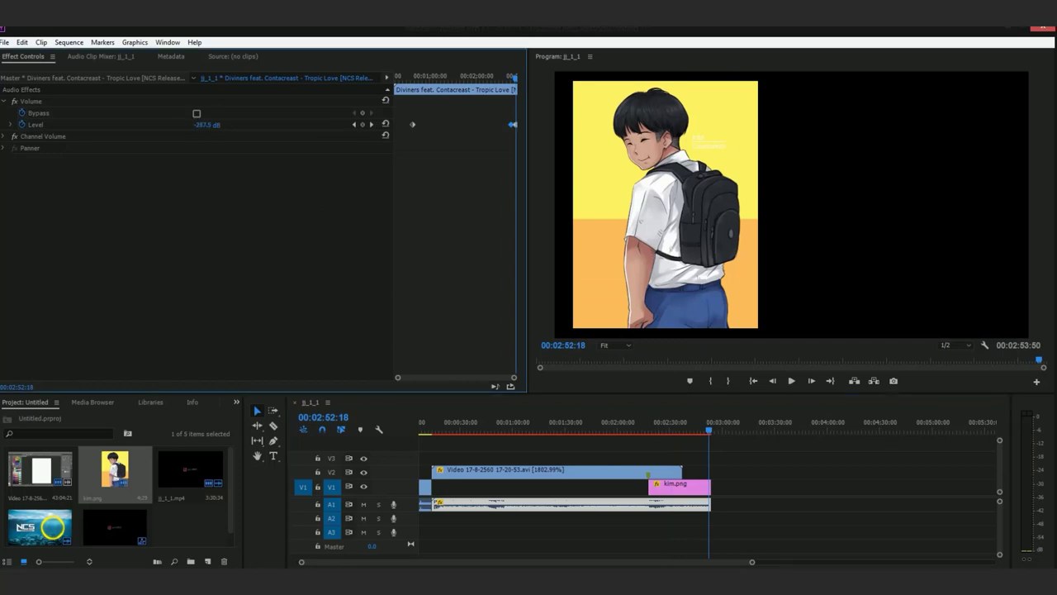
{"action": "left_click", "coordinate": [697, 432]}
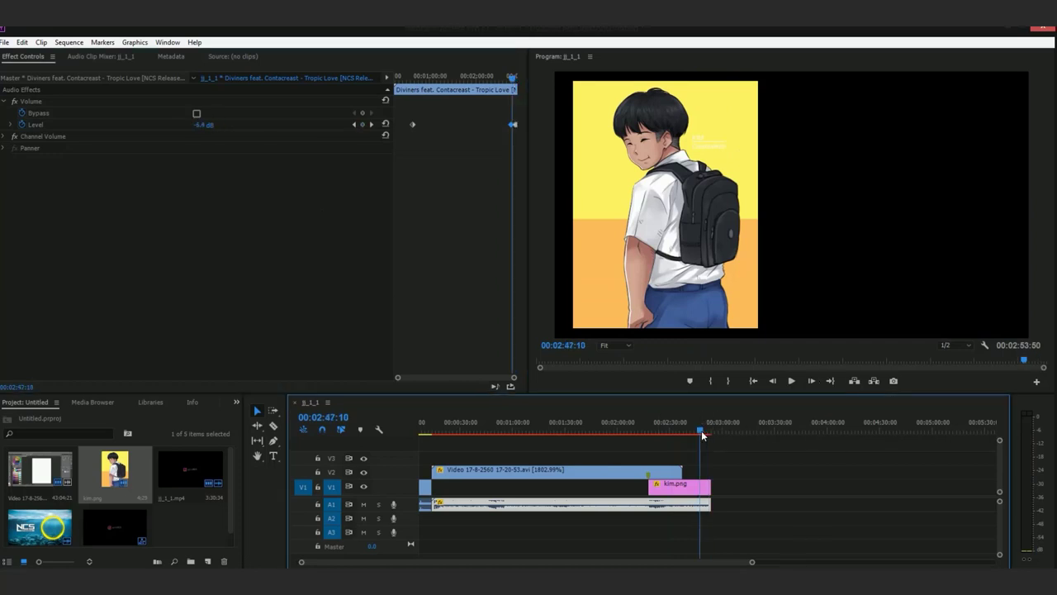
{"action": "key", "text": "space"}
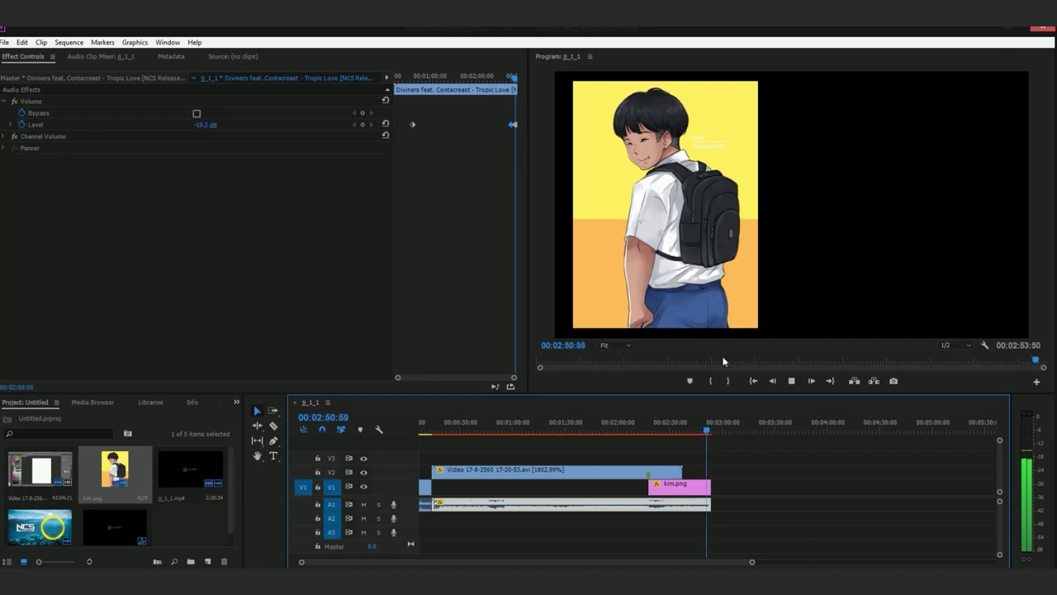
{"action": "left_click", "coordinate": [710, 432]}
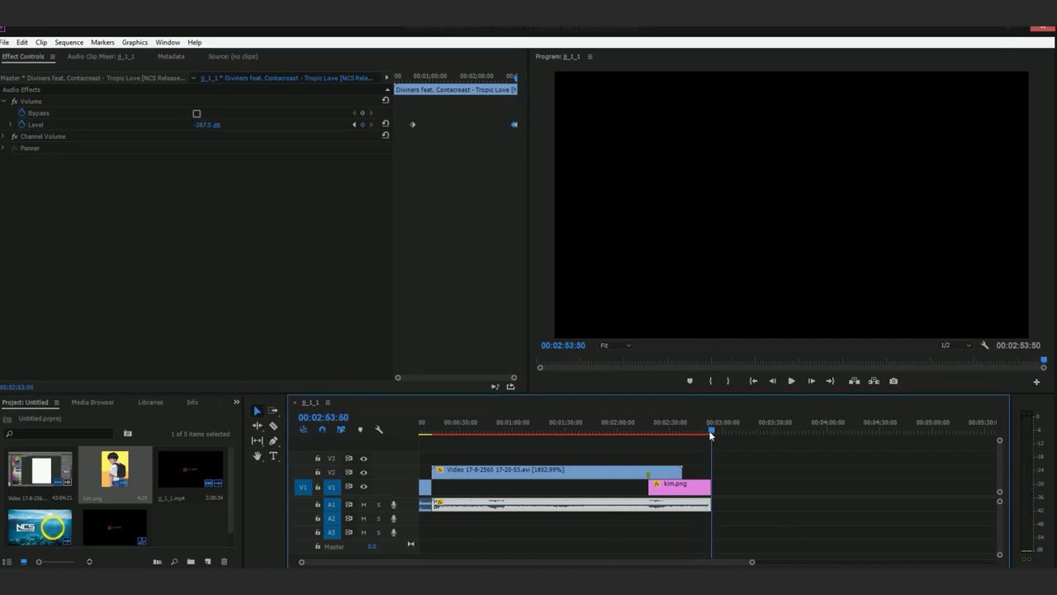
{"action": "left_click_drag", "start_coordinate": [711, 436], "coordinate": [715, 425]}
Copy the sped-up drawing video and paste the copy on V1 directly after kim.png.
{"action": "left_click", "coordinate": [423, 506]}
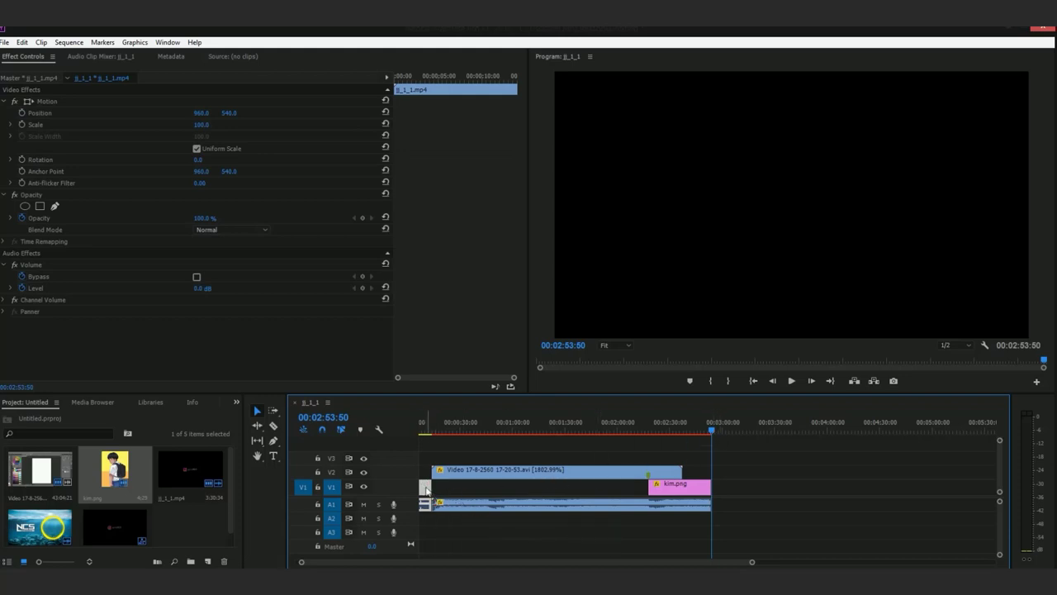
{"action": "left_click", "coordinate": [496, 477]}
{"action": "key", "text": "ctrl+v"}
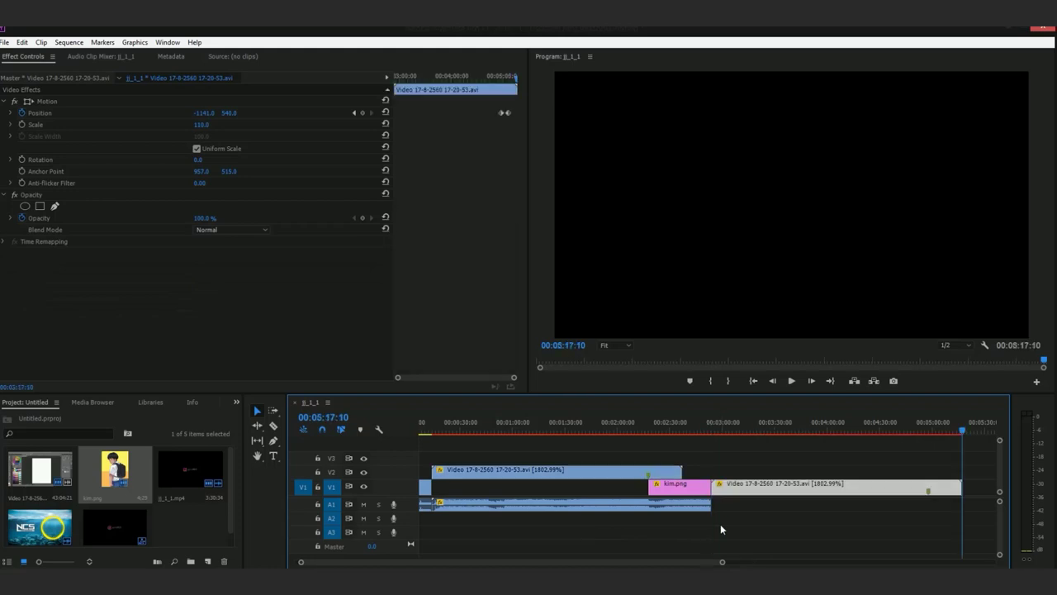
{"action": "mouse_move", "coordinate": [740, 485]}
{"action": "left_mouse_down"}
{"action": "mouse_move", "coordinate": [736, 519]}
{"action": "mouse_move", "coordinate": [737, 505]}
{"action": "left_mouse_up"}
Try to move kim.png up onto V2 over the end of the drawing video, and undo the move.
{"action": "left_click_drag", "start_coordinate": [677, 485], "coordinate": [671, 474]}
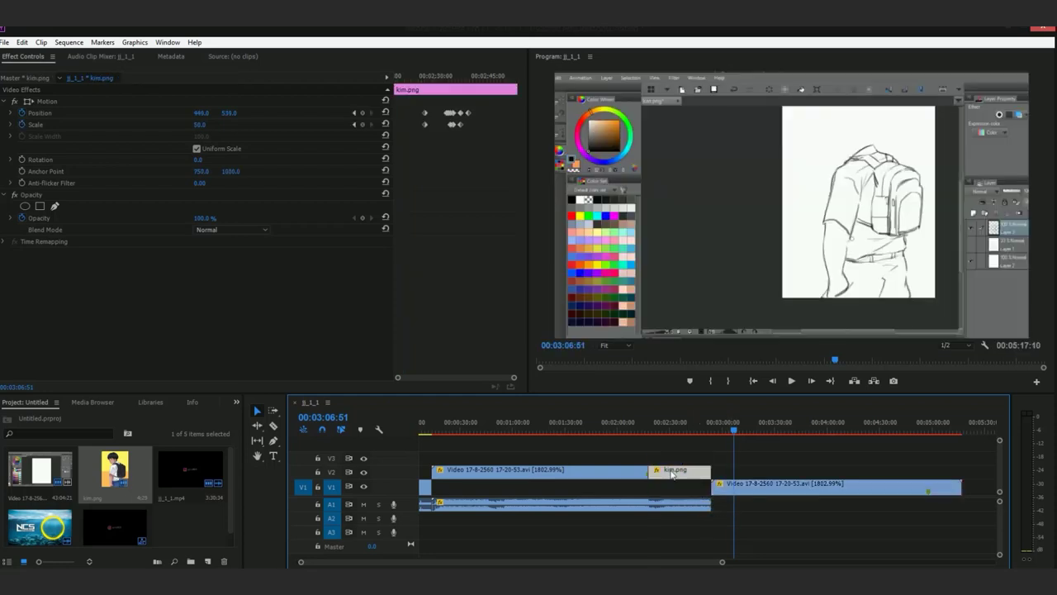
{"action": "key", "text": "ctrl+z"}
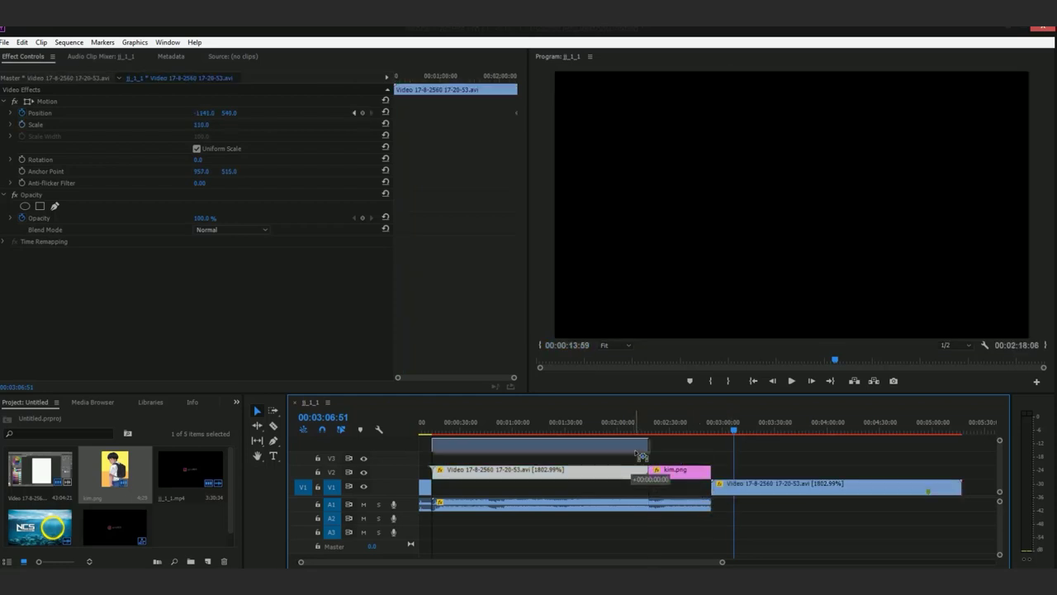
{"action": "key", "text": "ctrl+z"}
{"action": "key", "text": "ctrl+z"}
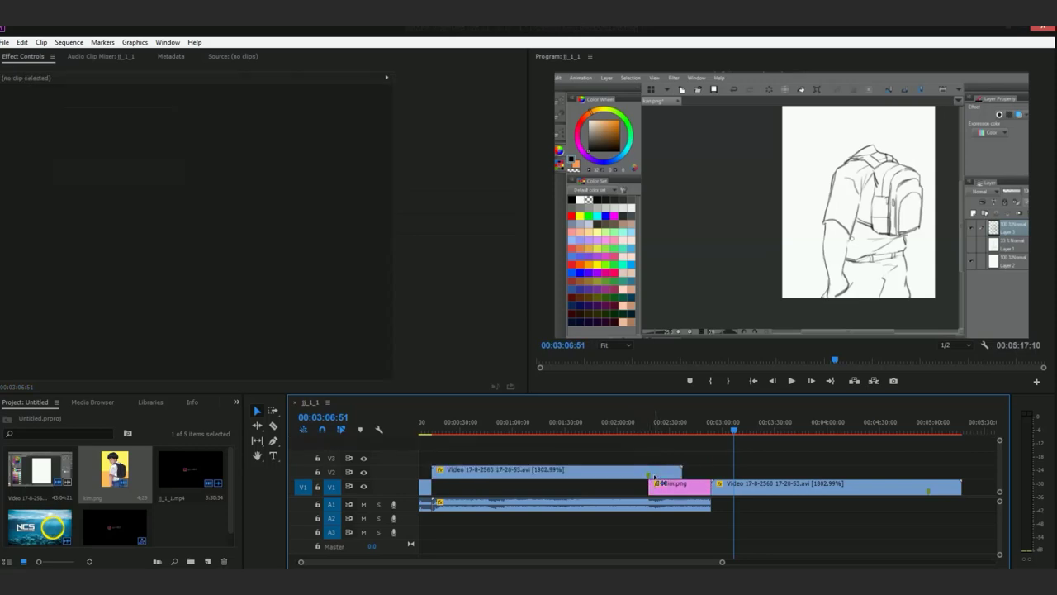
Move the drawing video to V3 and kim.png to V2, and start the pasted copy on V1 where the drawing video ends.
{"action": "key", "text": "ctrl+shift+z"}
{"action": "key", "text": "ctrl+shift+z"}
{"action": "key", "text": "ctrl+shift+z"}
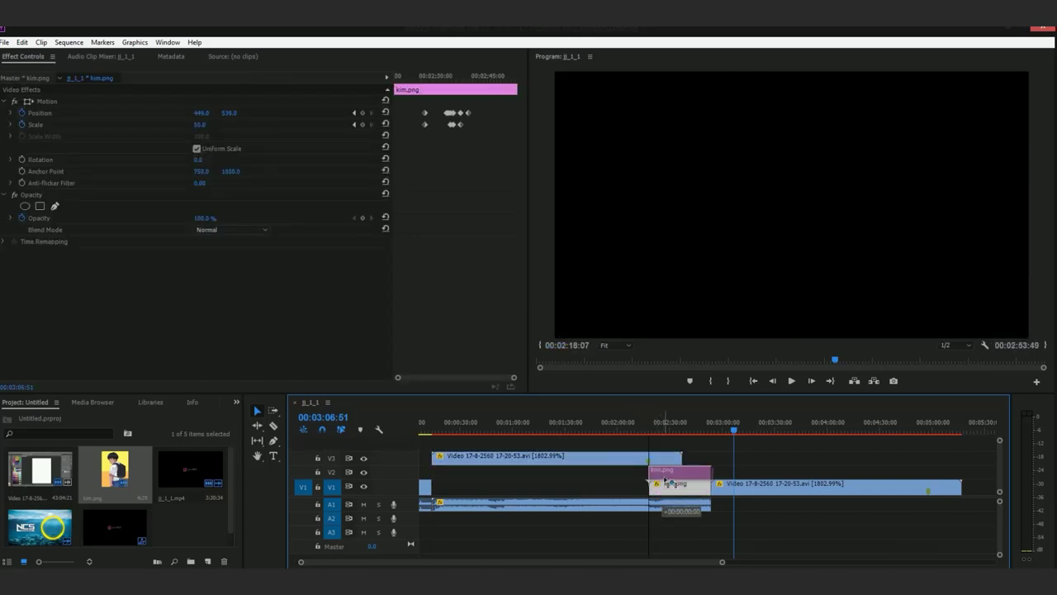
{"action": "key", "text": "ctrl+shift+z"}
{"action": "key", "text": "ctrl+shift+z"}
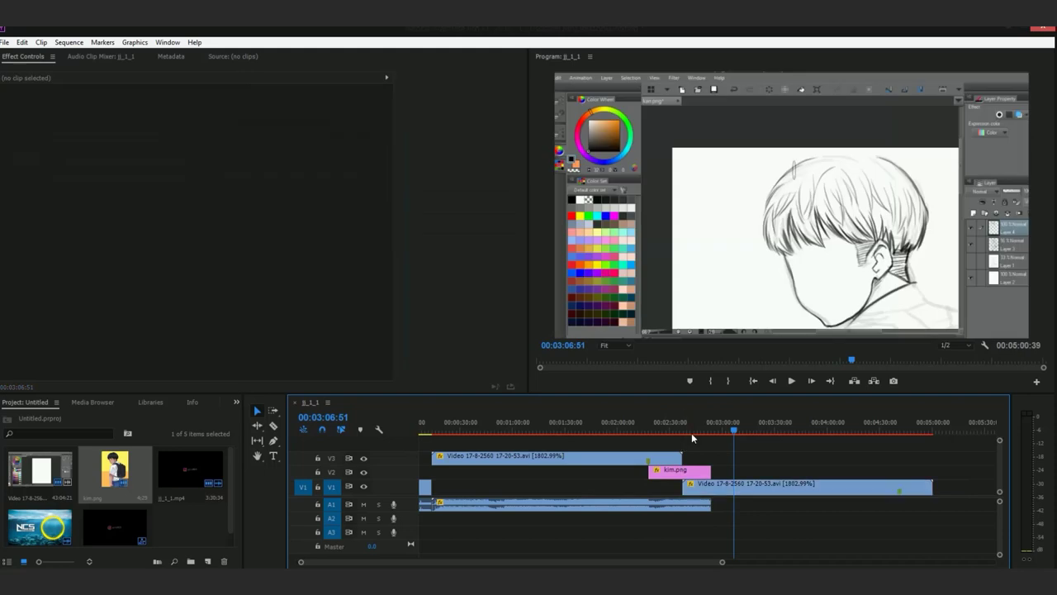
Play the section around kim.png's zoom-out and shift the V1 drawing copy about 6 seconds earlier beneath the picture.
{"action": "left_click", "coordinate": [689, 433]}
{"action": "left_click_drag", "start_coordinate": [689, 432], "coordinate": [684, 436]}
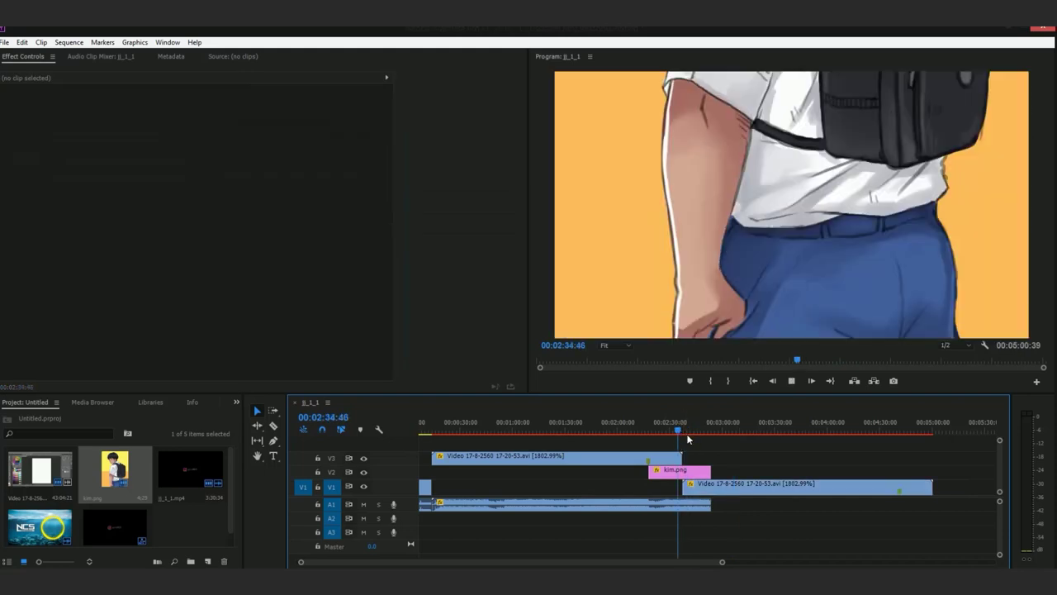
{"action": "key", "text": "space"}
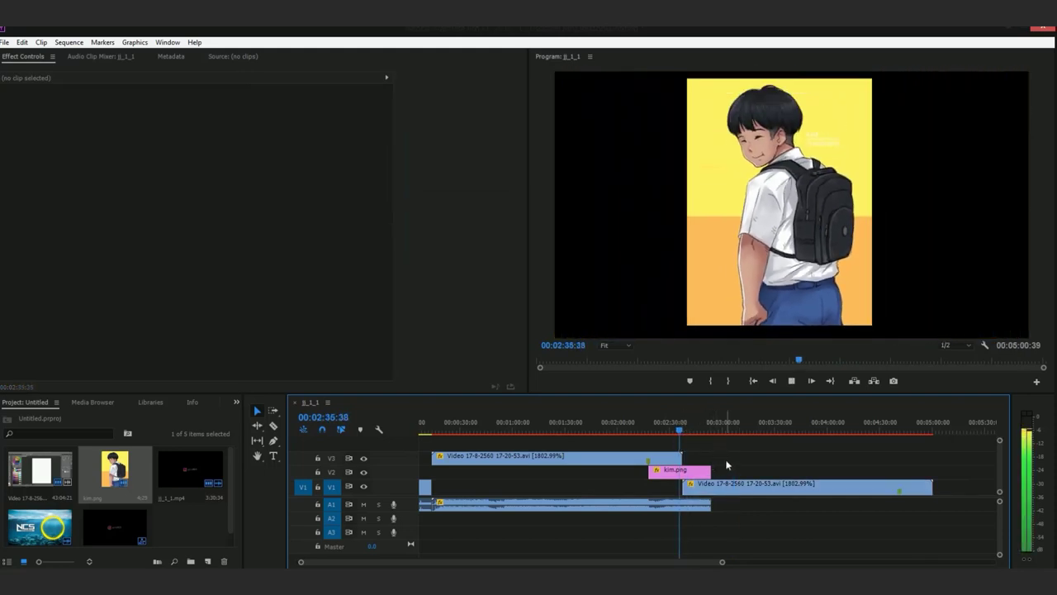
{"action": "left_click_drag", "start_coordinate": [721, 495], "coordinate": [711, 488]}
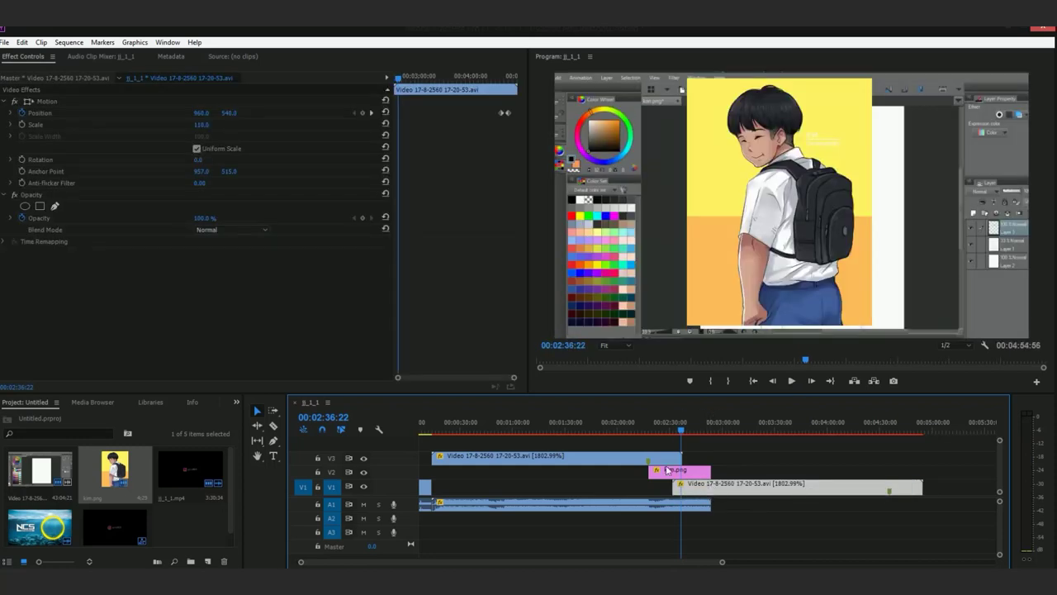
Lower the V1 drawing copy's Opacity to 17% and trim its end to match the end of kim.png.
{"action": "left_click_drag", "start_coordinate": [204, 220], "coordinate": [136, 221]}
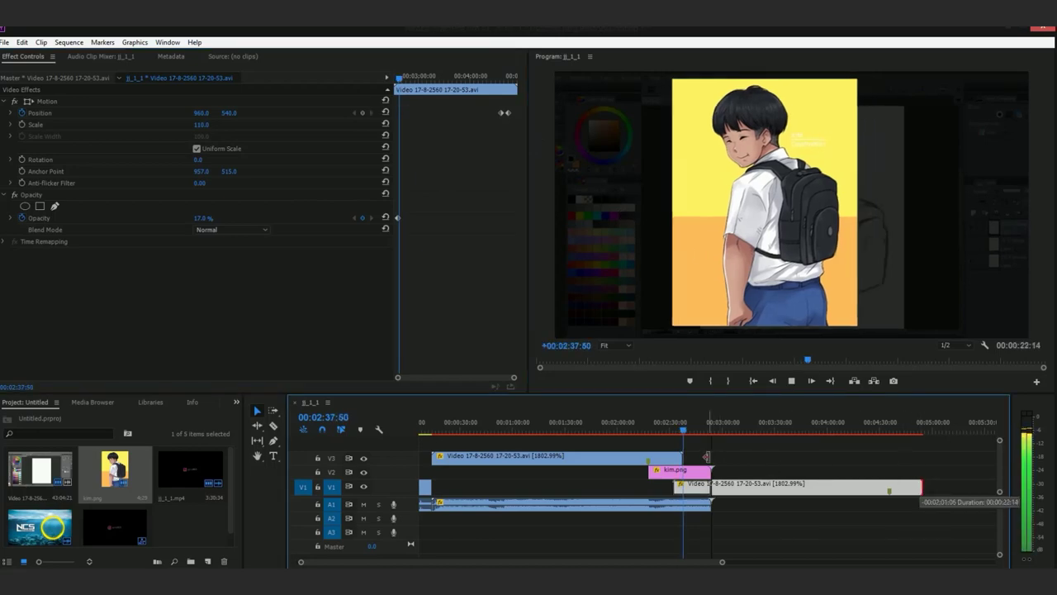
{"action": "left_click_drag", "start_coordinate": [916, 481], "coordinate": [711, 483]}
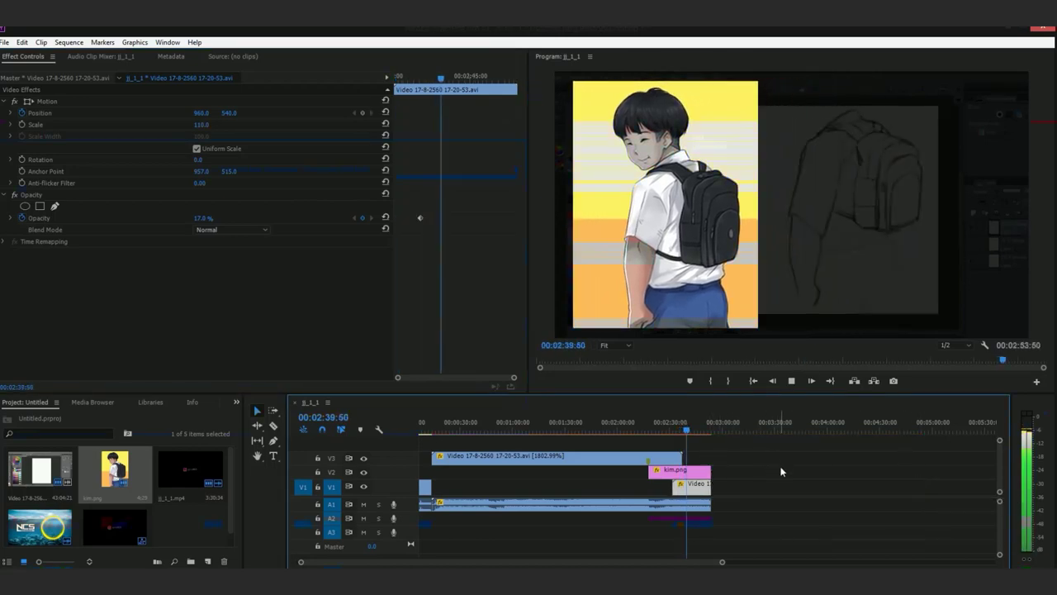
Scrub back through the sequence to the line-drawing section around 00:01:09:34 and open the media export settings.
{"action": "left_click", "coordinate": [576, 417]}
{"action": "mouse_move", "coordinate": [577, 417]}
{"action": "left_mouse_down"}
{"action": "mouse_move", "coordinate": [403, 403]}
{"action": "mouse_move", "coordinate": [542, 450]}
{"action": "left_mouse_up"}
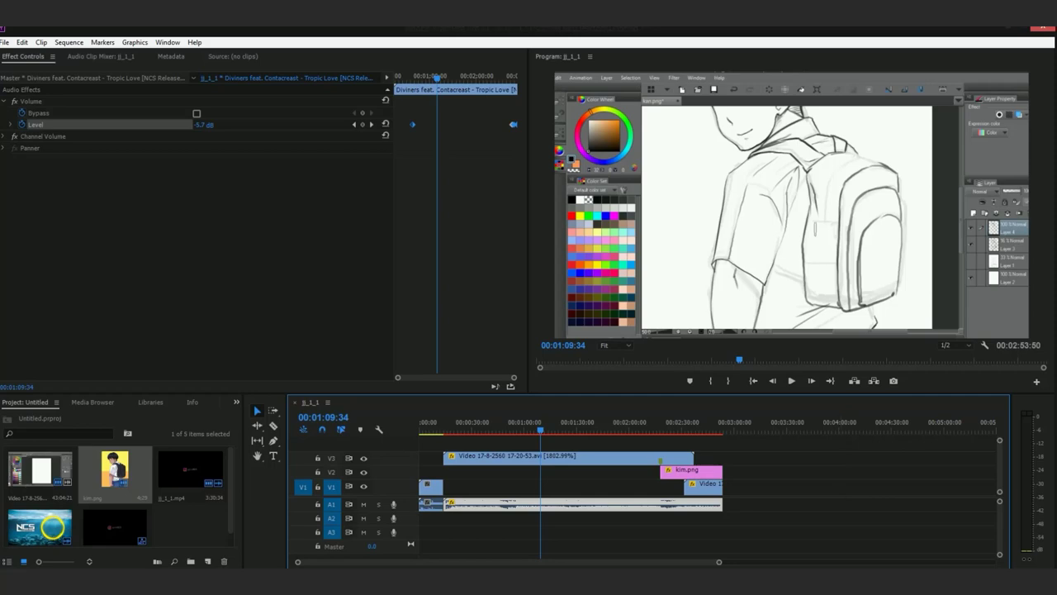
{"action": "left_click", "coordinate": [4, 41]}
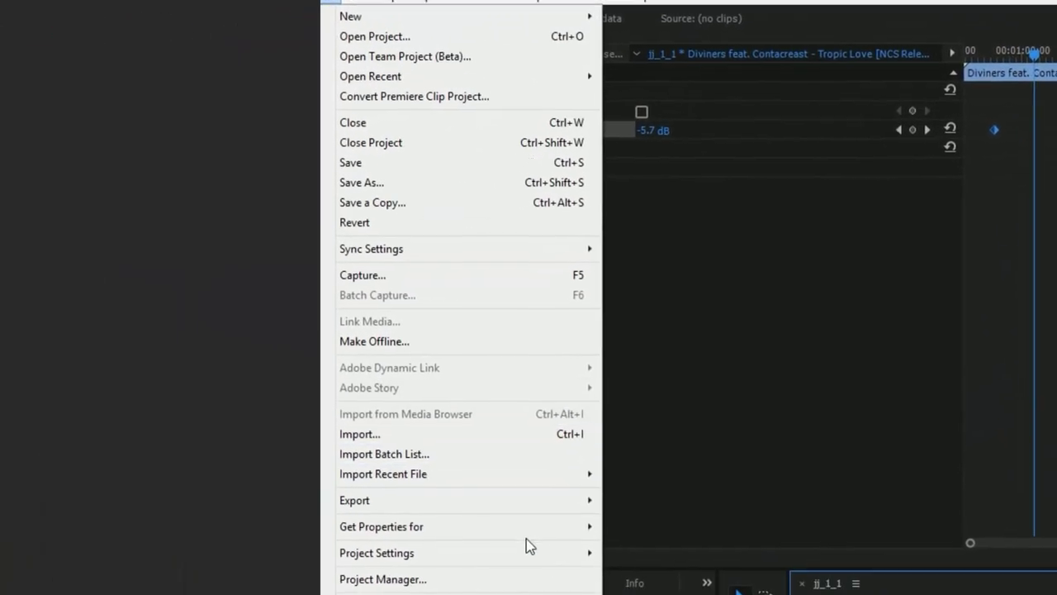
{"action": "mouse_move", "coordinate": [468, 386]}
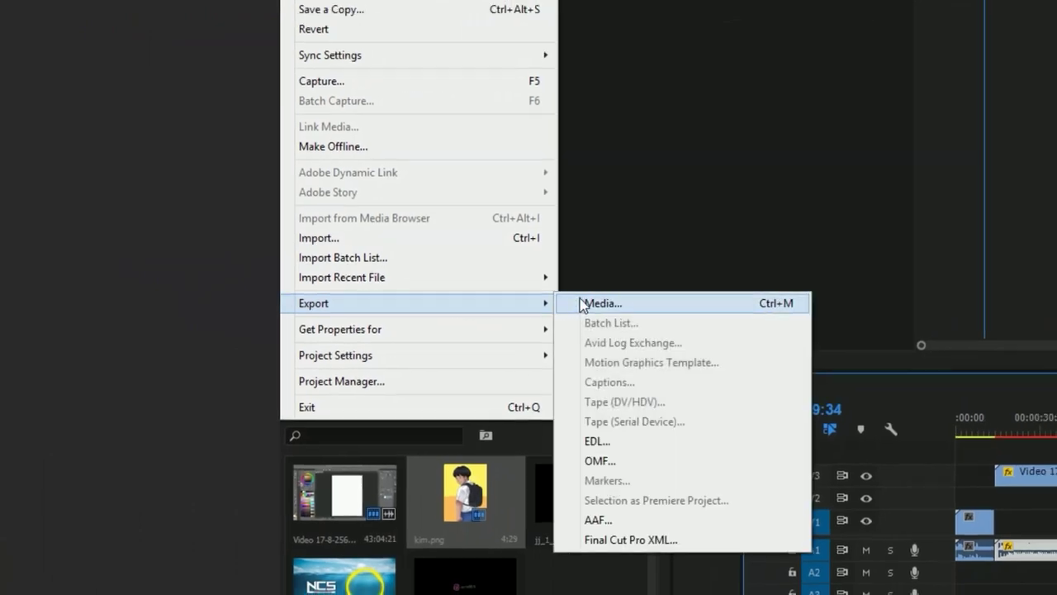
{"action": "left_click", "coordinate": [611, 386]}
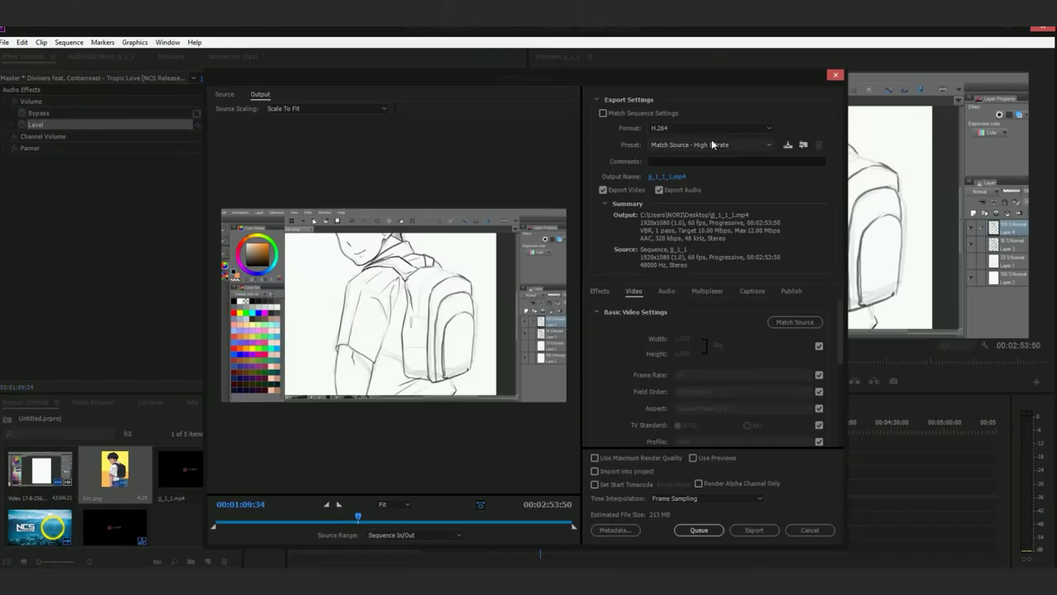
Set the H.264 export preset to YouTube 1080p HD.
{"action": "left_click", "coordinate": [711, 142]}
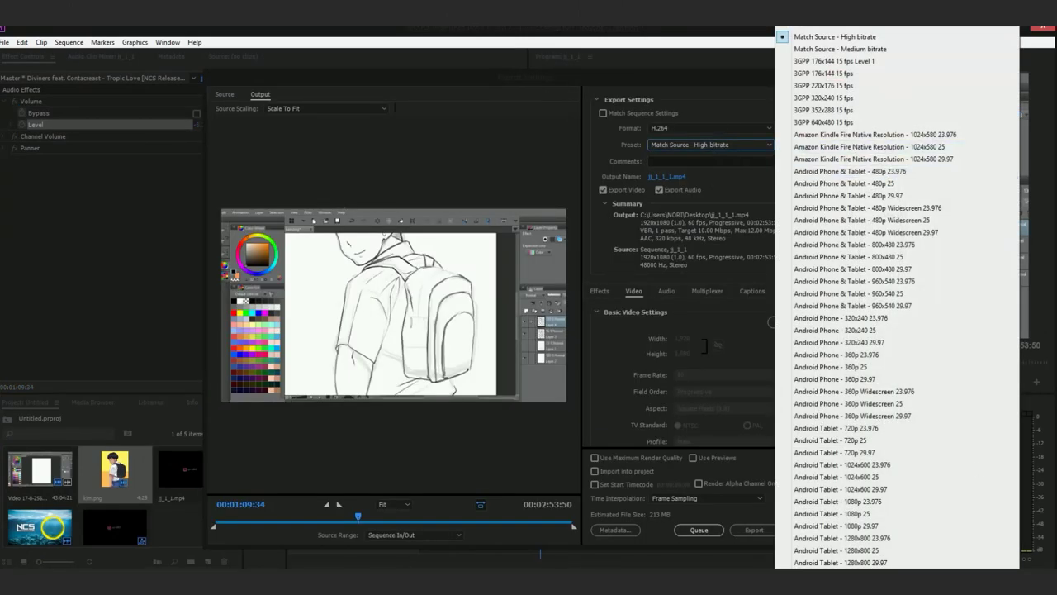
{"action": "scroll", "coordinate": [897, 299], "scroll_direction": "down", "scroll_amount": 5}
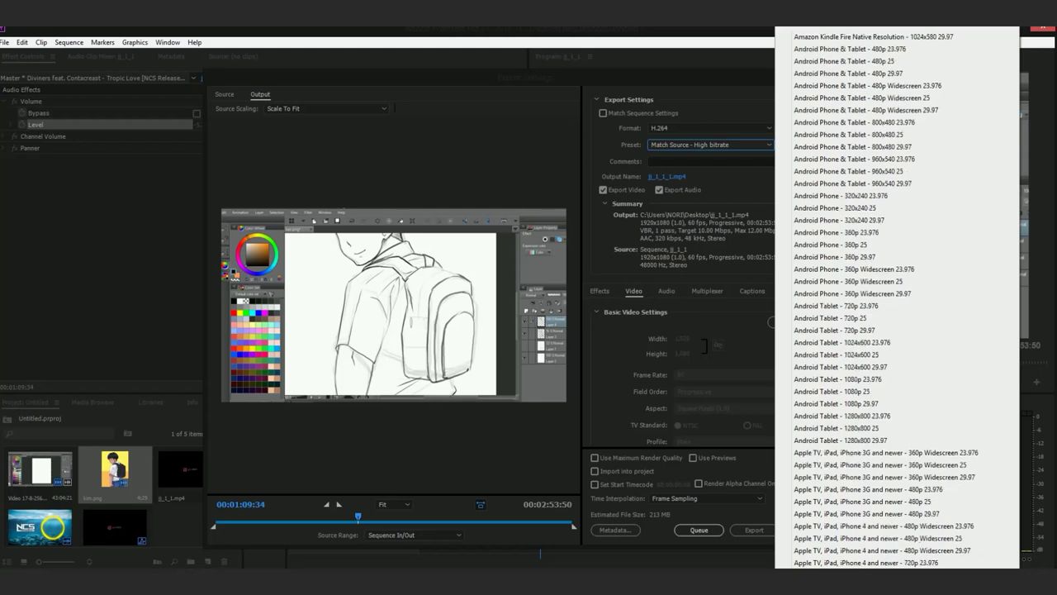
{"action": "scroll", "coordinate": [897, 299], "scroll_direction": "down", "scroll_amount": 4}
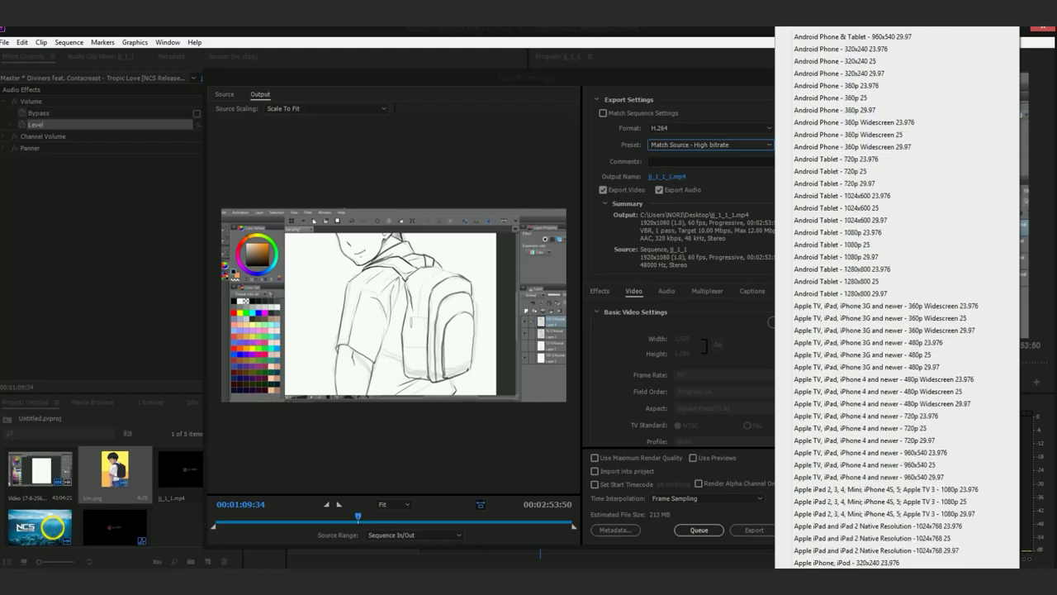
{"action": "scroll", "coordinate": [897, 299], "scroll_direction": "down", "scroll_amount": 4}
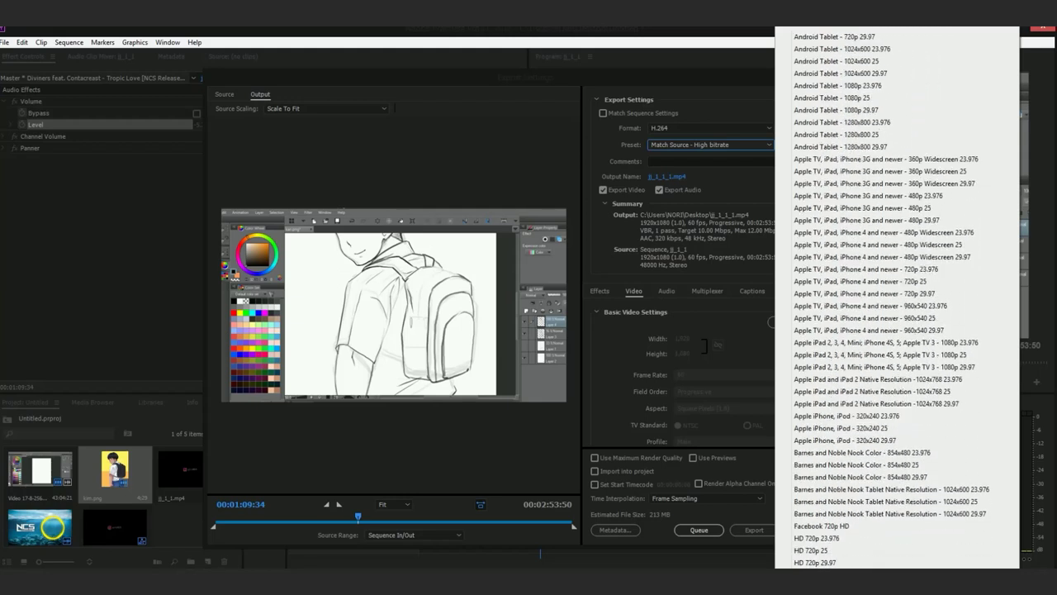
{"action": "scroll", "coordinate": [897, 299], "scroll_direction": "down", "scroll_amount": 4}
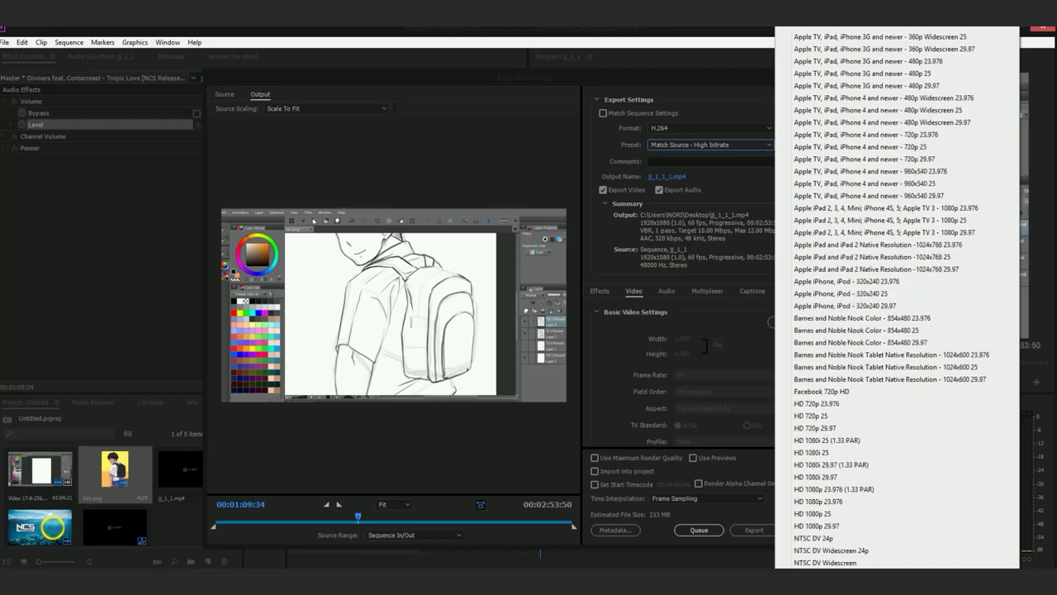
{"action": "scroll", "coordinate": [897, 298], "scroll_direction": "down", "scroll_amount": 4}
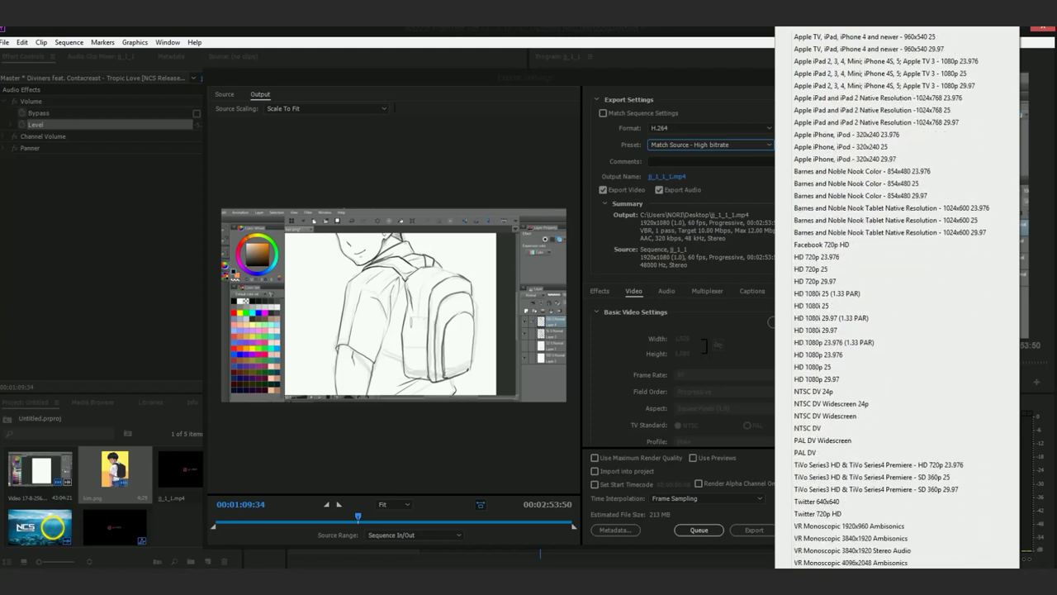
{"action": "scroll", "coordinate": [897, 299], "scroll_direction": "down", "scroll_amount": 4}
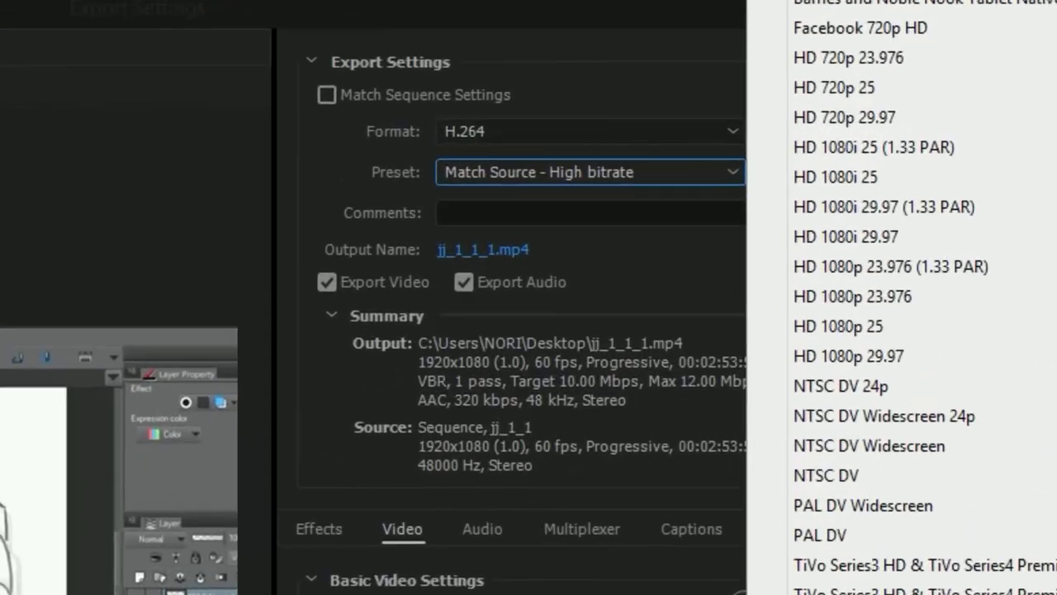
{"action": "left_click", "coordinate": [778, 232]}
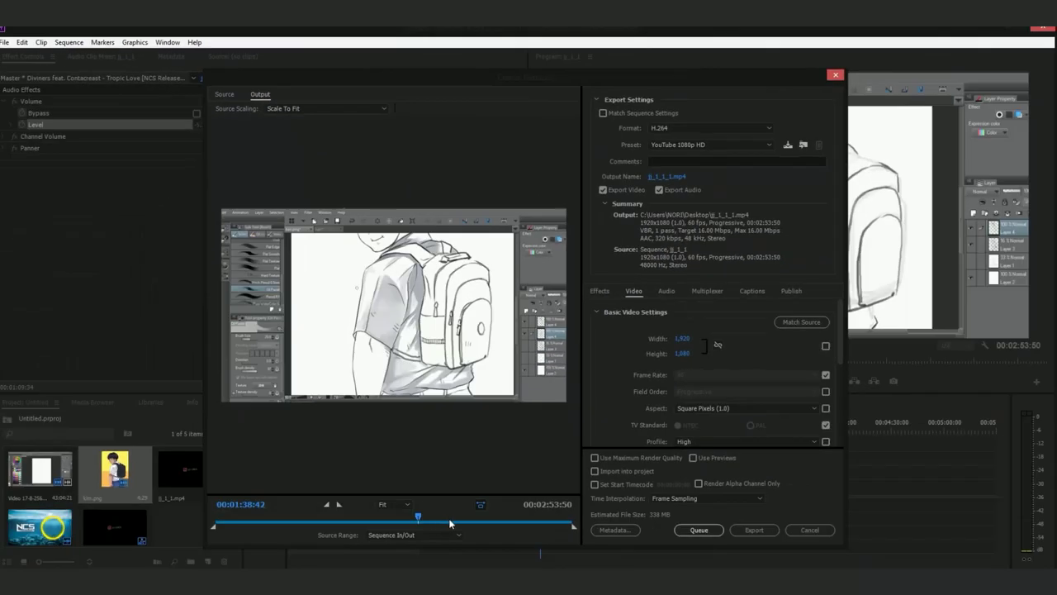
Scrub the export preview to the finished picture at 00:02:49:38 and check the output file's name and save folder.
{"action": "left_click", "coordinate": [449, 517]}
{"action": "left_click_drag", "start_coordinate": [496, 517], "coordinate": [563, 518]}
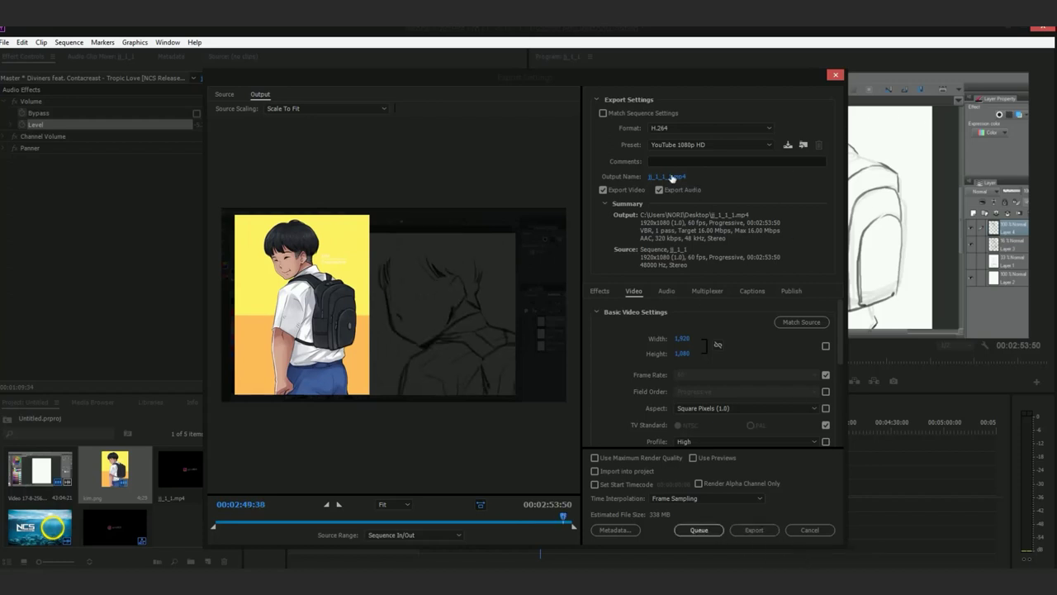
{"action": "left_click", "coordinate": [667, 177]}
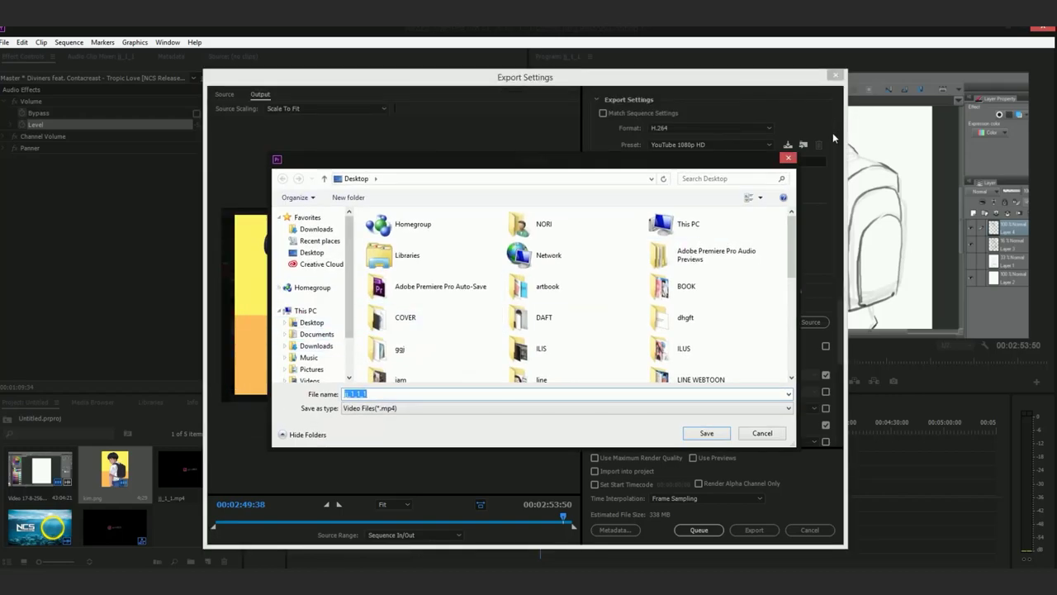
{"action": "left_click", "coordinate": [790, 161]}
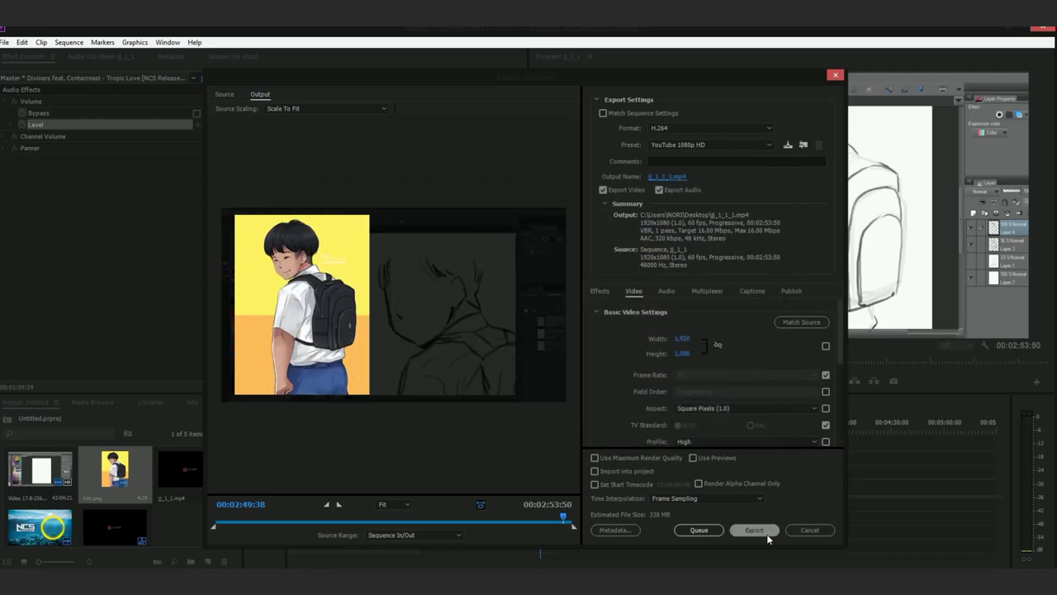
Start exporting the sequence as jj_1_1_1.mp4 and shift the encoding progress window slightly upward.
{"action": "left_click", "coordinate": [766, 533]}
{"action": "left_click_drag", "start_coordinate": [493, 271], "coordinate": [511, 259]}
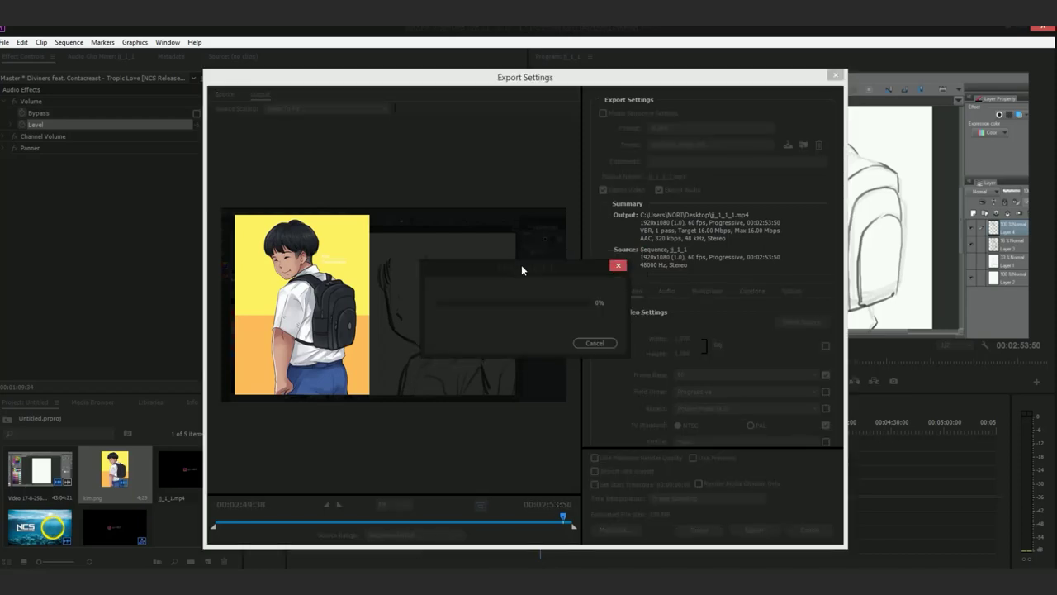
{"action": "left_click_drag", "start_coordinate": [521, 265], "coordinate": [516, 249]}
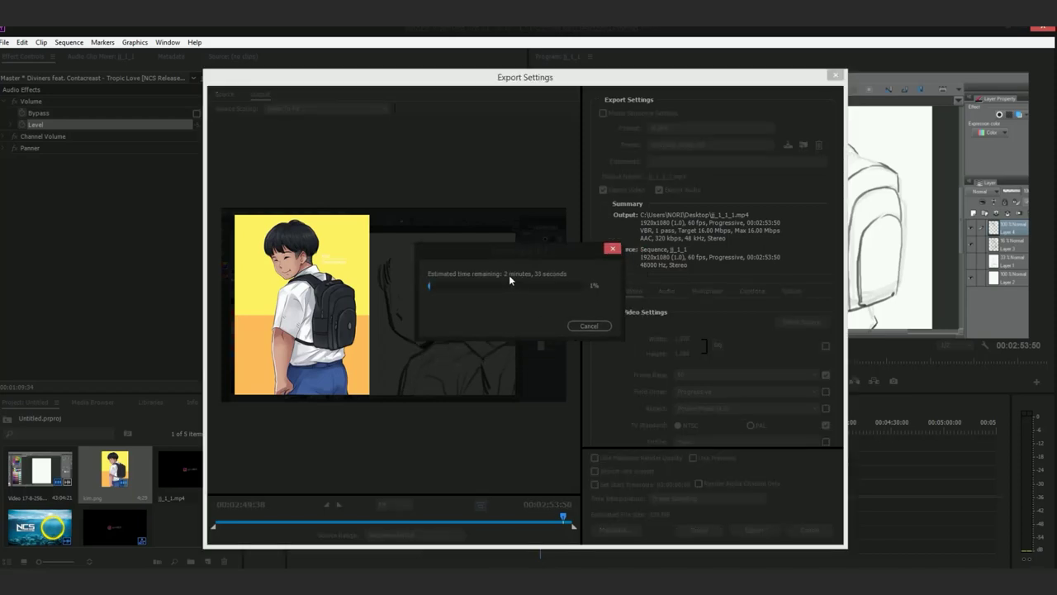